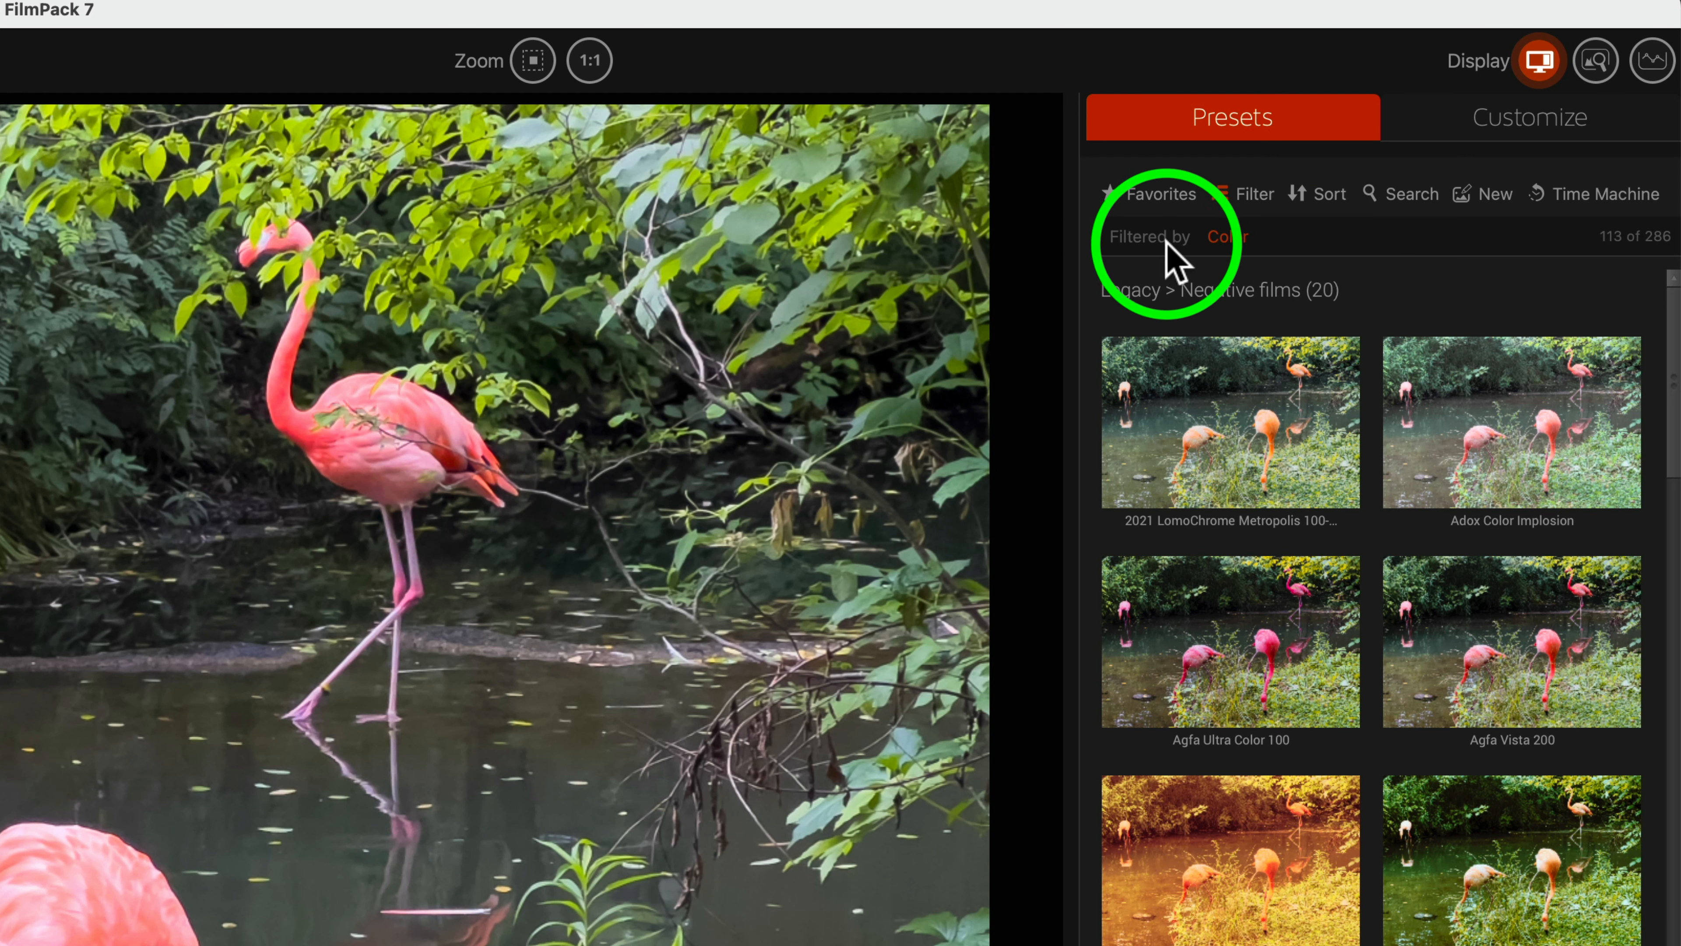
- Review the preset filter categories and browse the color presets from the negative films to the designer presets
left_click(1248, 194)
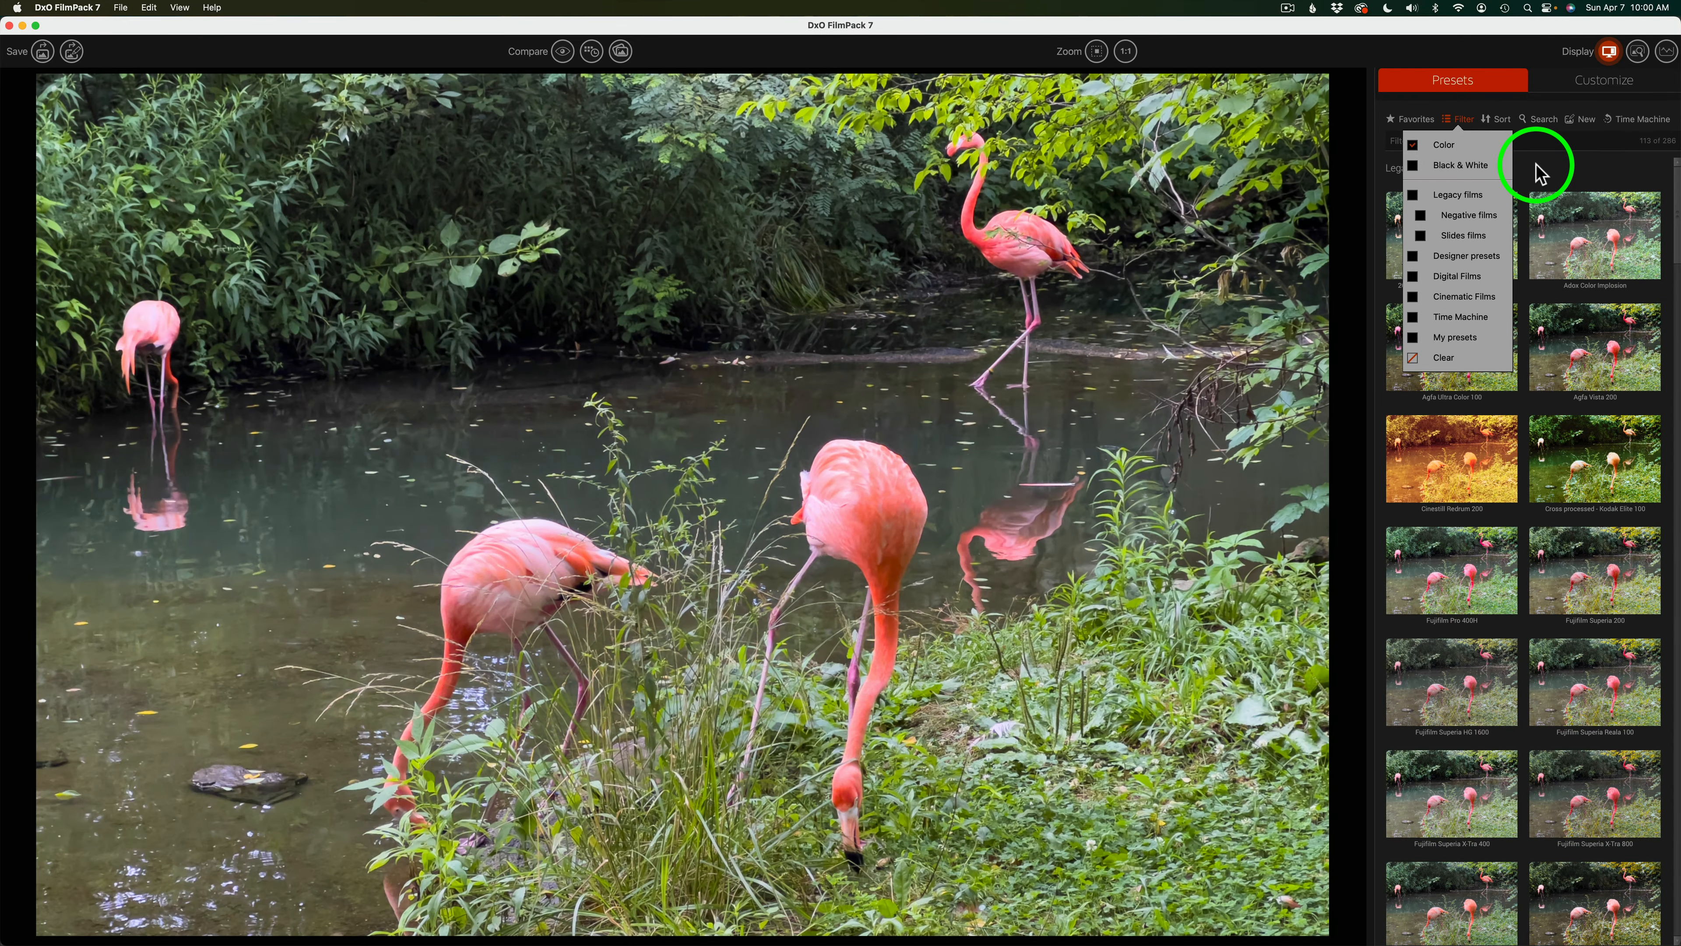
left_click(1536, 174)
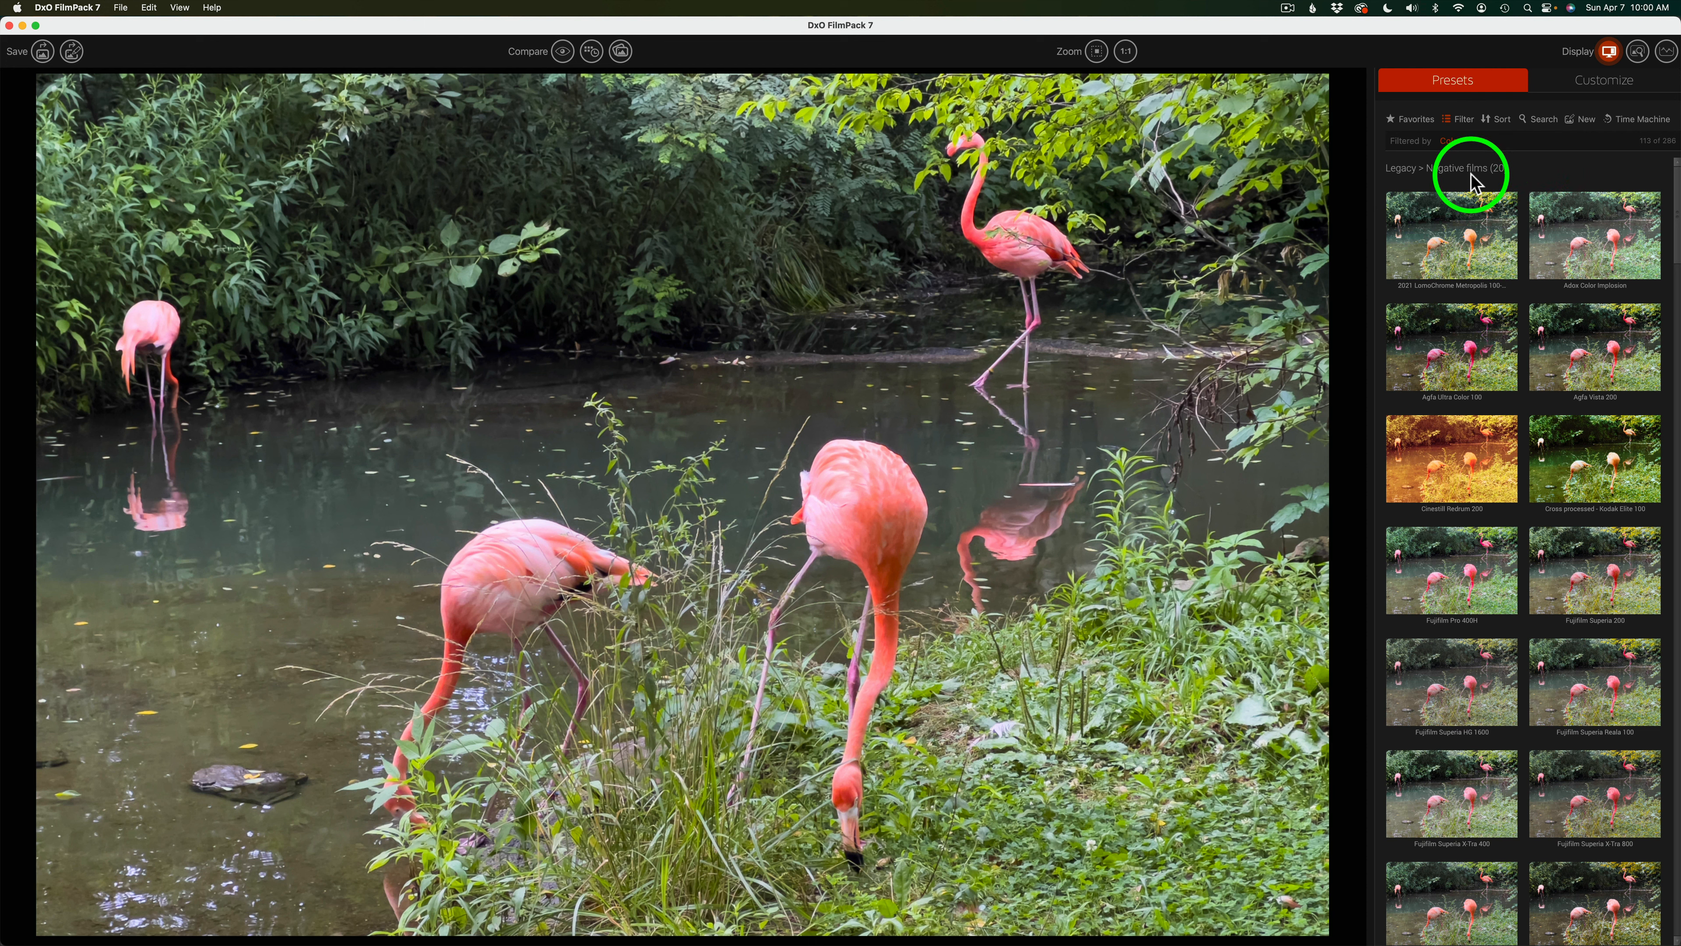
left_click_drag(1676, 231, 1678, 434)
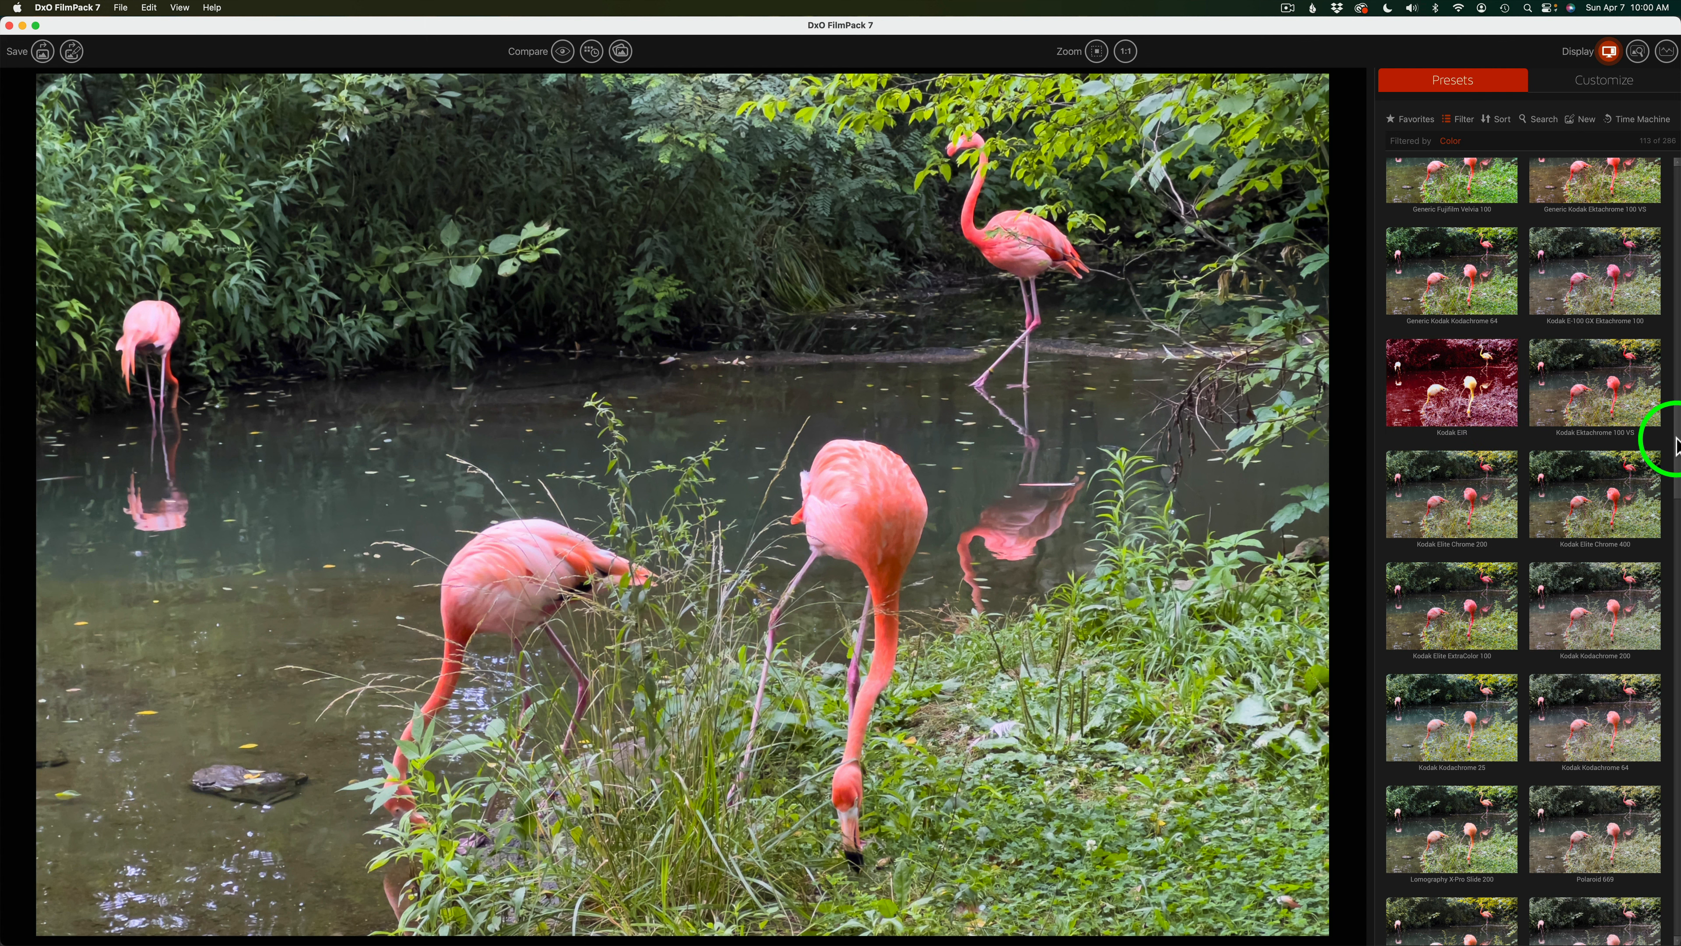
left_click_drag(1676, 444, 1677, 583)
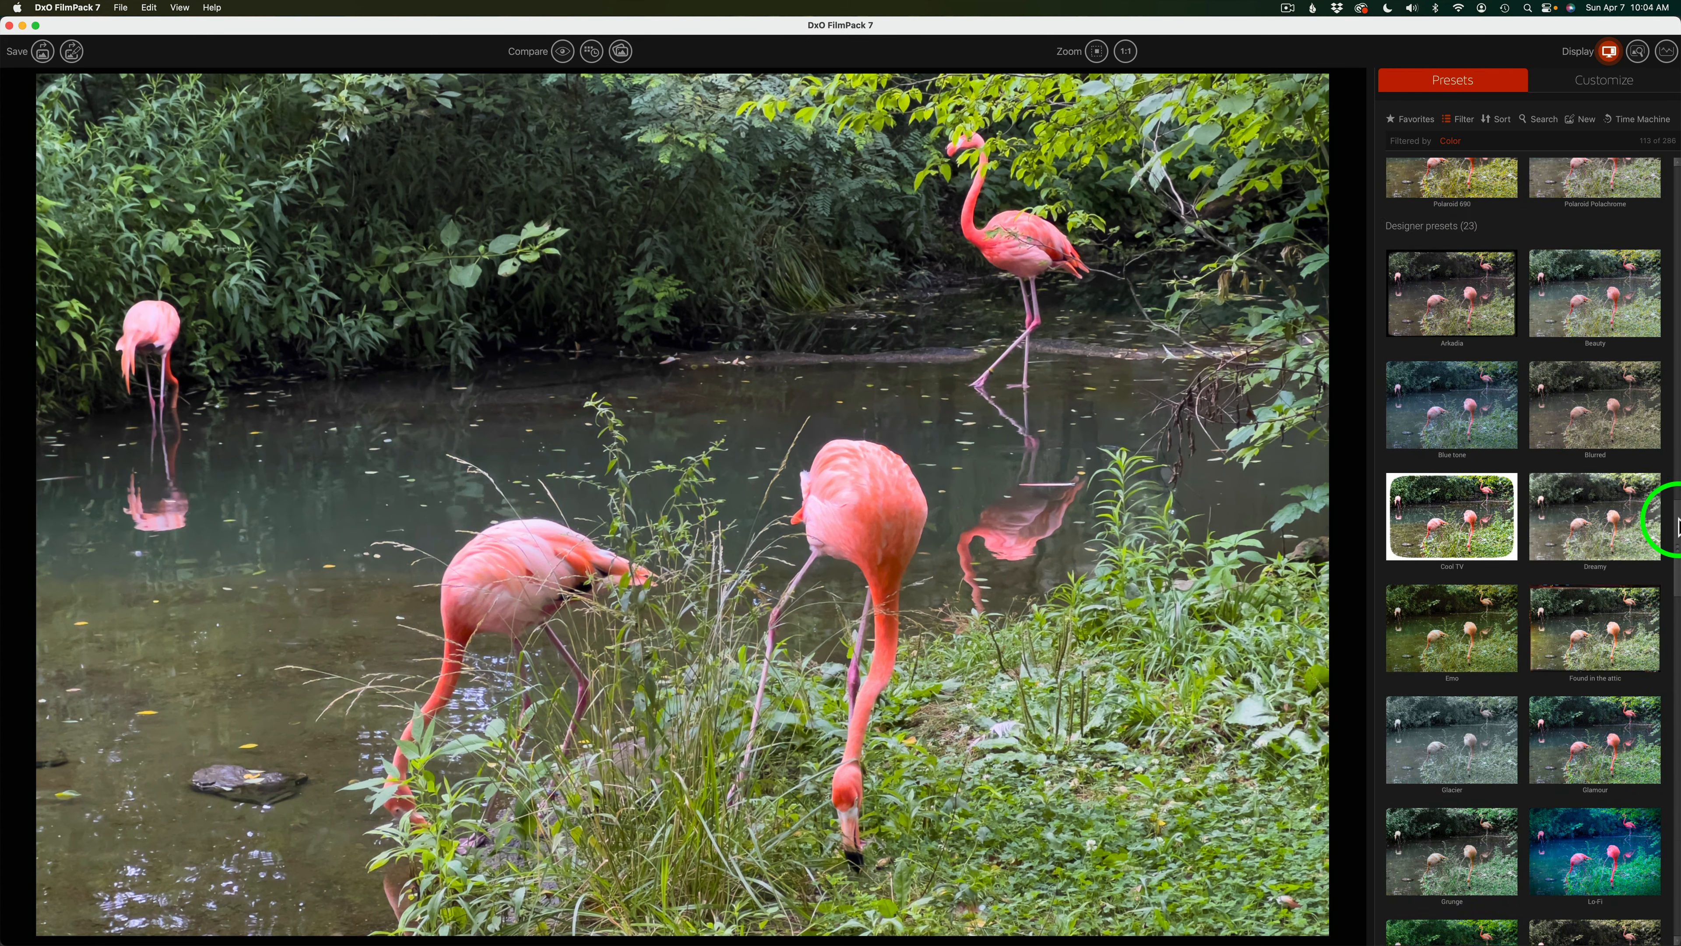
left_click_drag(1678, 527, 1676, 169)
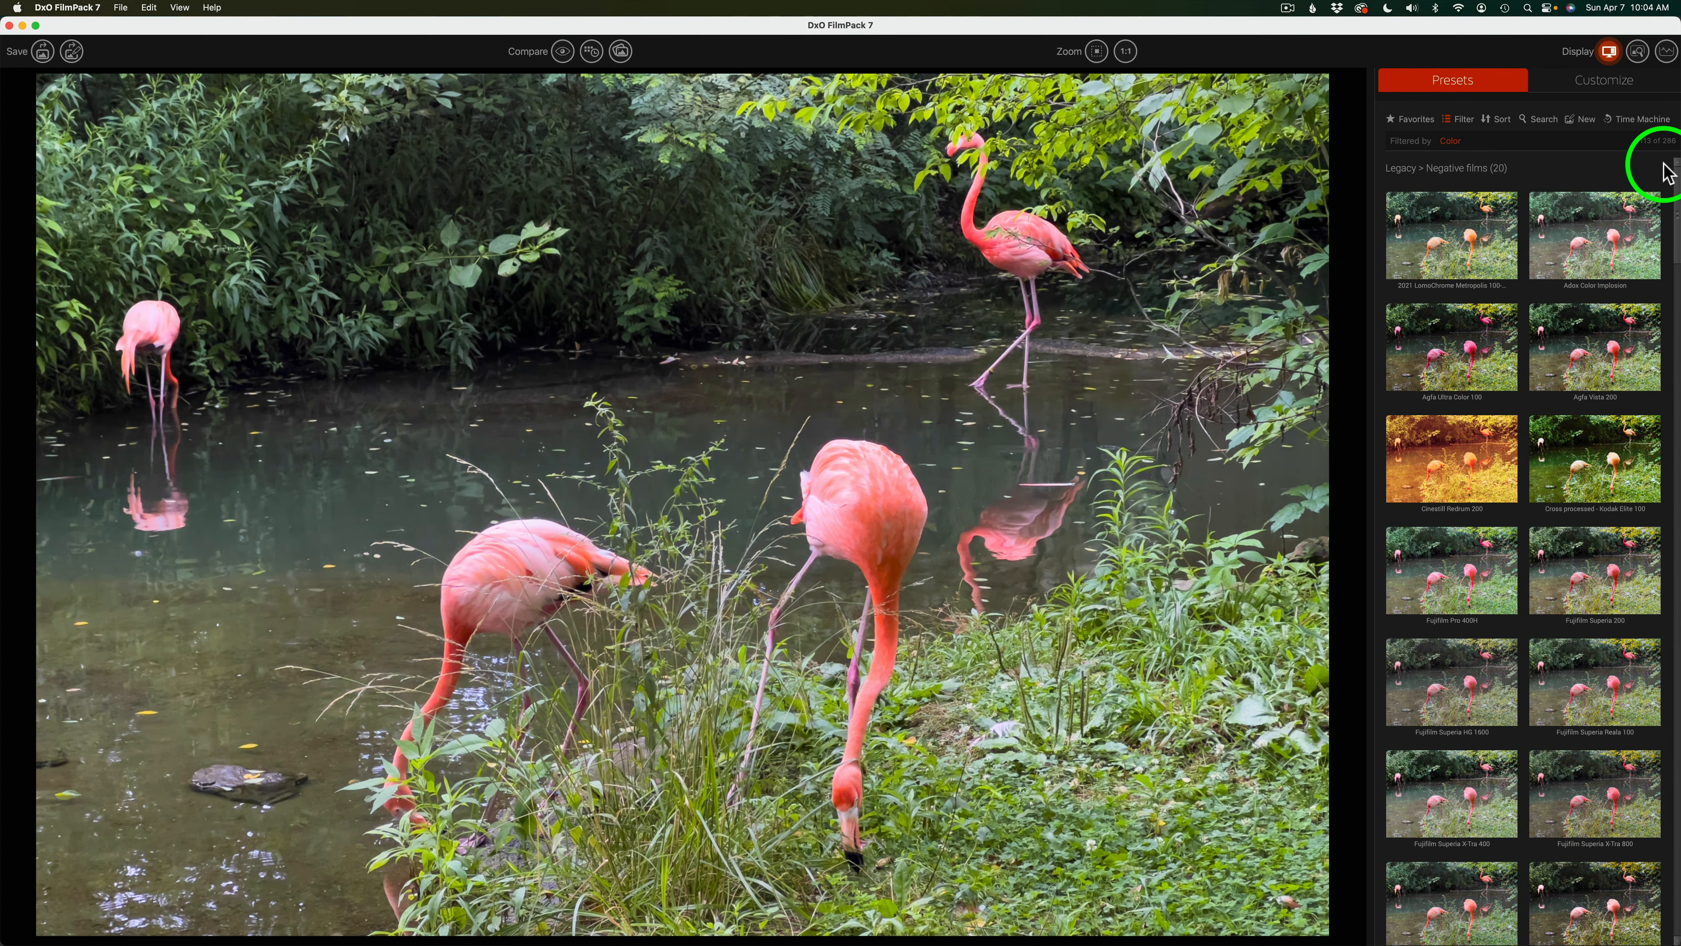
- Try the LomoChrome Metropolis, Adox Color Implosion, Agfa Ultra Color 100, Fujifilm Superia 200, Superia HG 1600 and Superia Reala 100 presets on the flamingo photo
left_click(1522, 215)
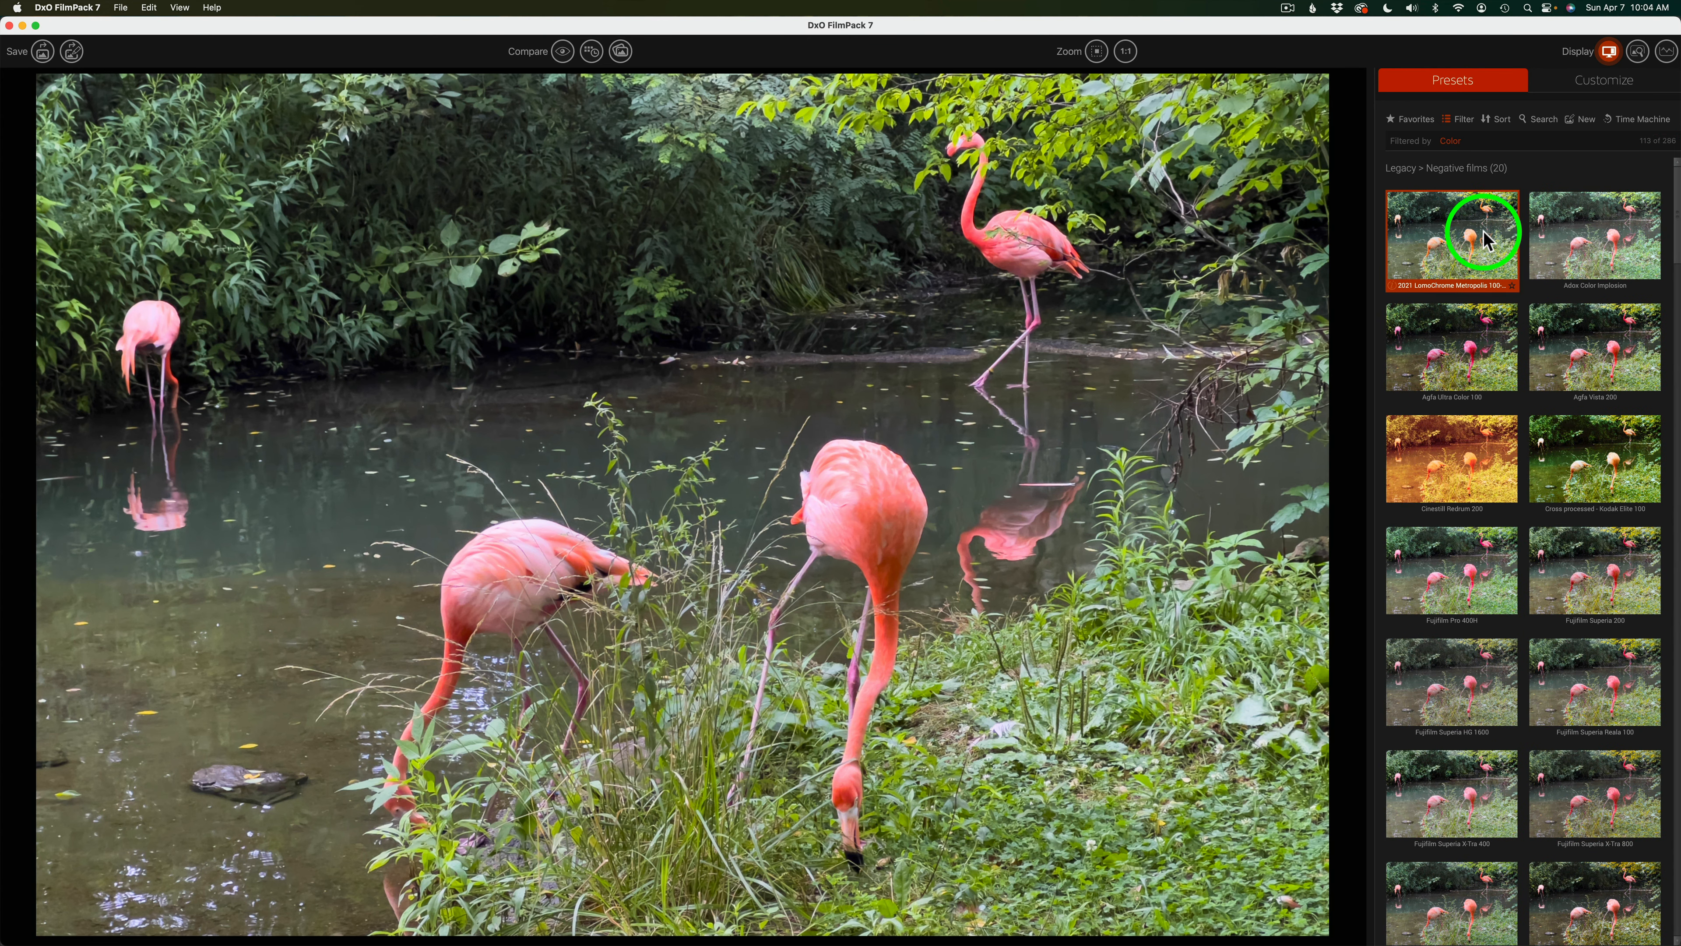
left_click(1461, 256)
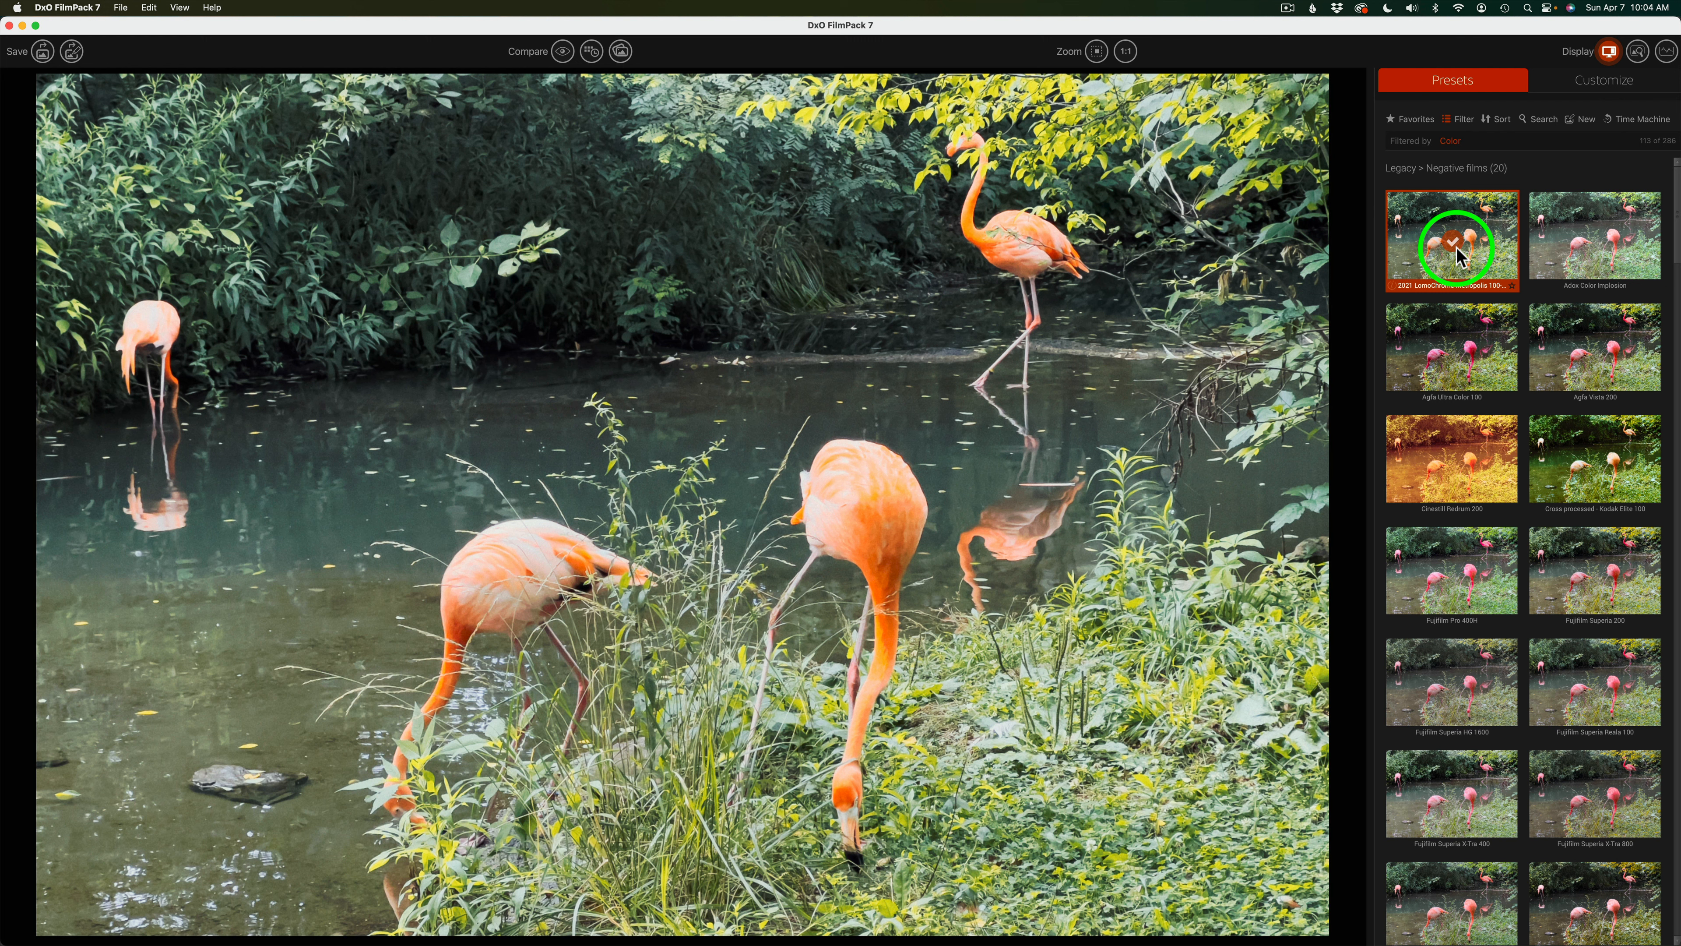
left_click(1610, 254)
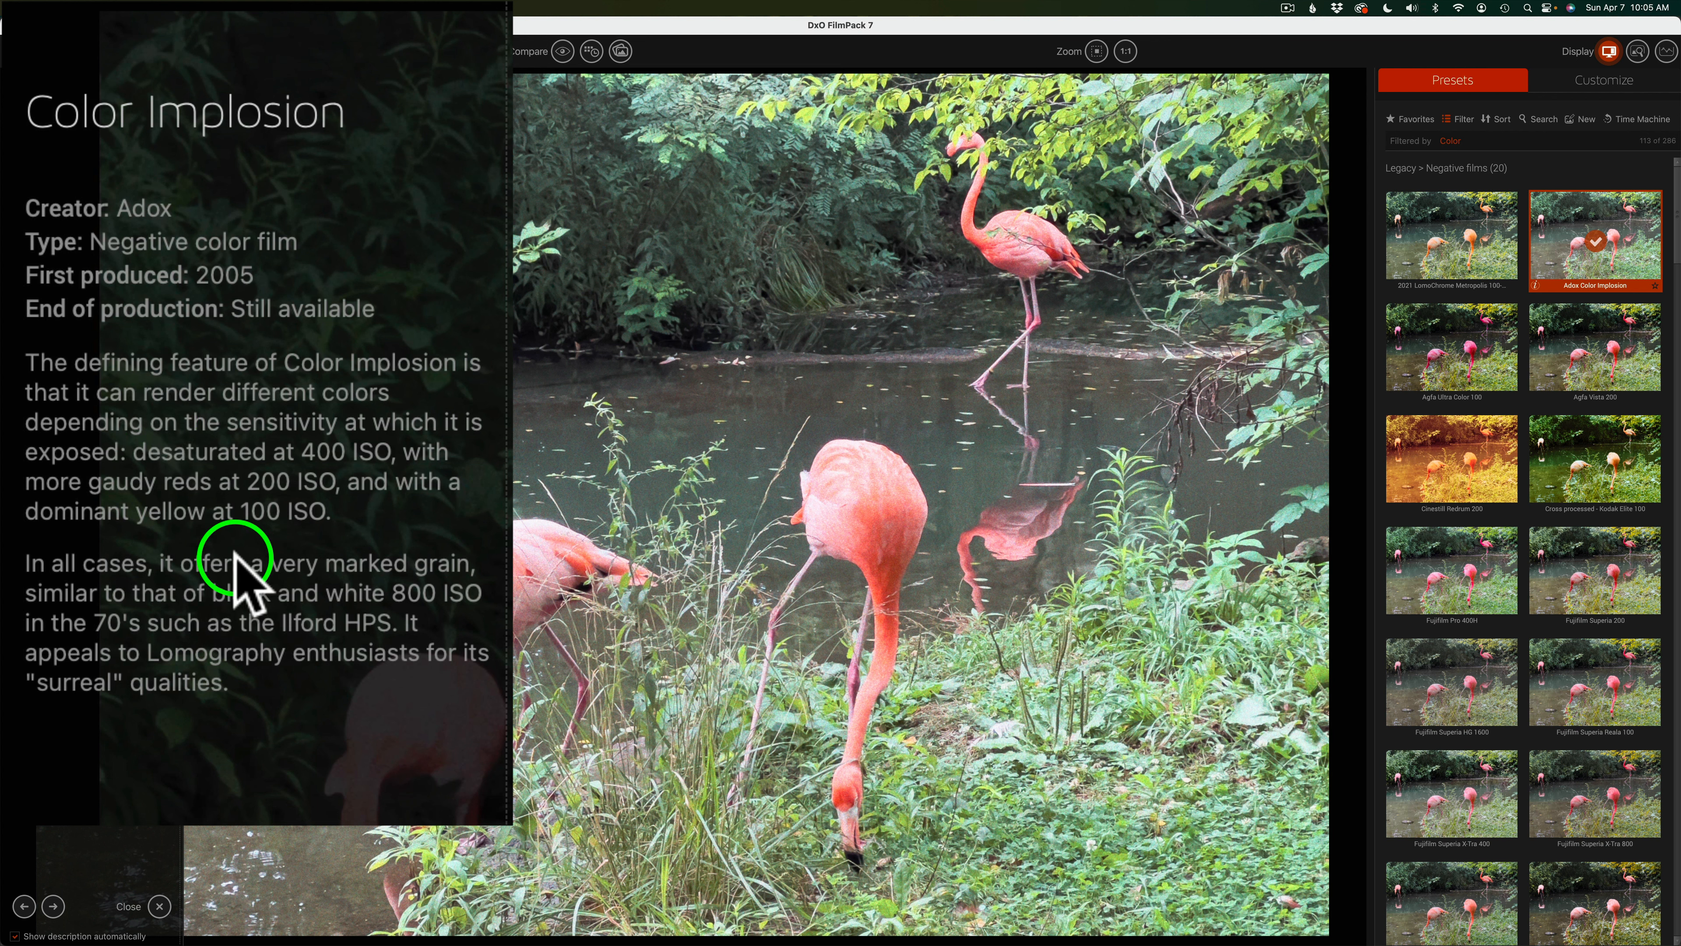
left_click(1459, 346)
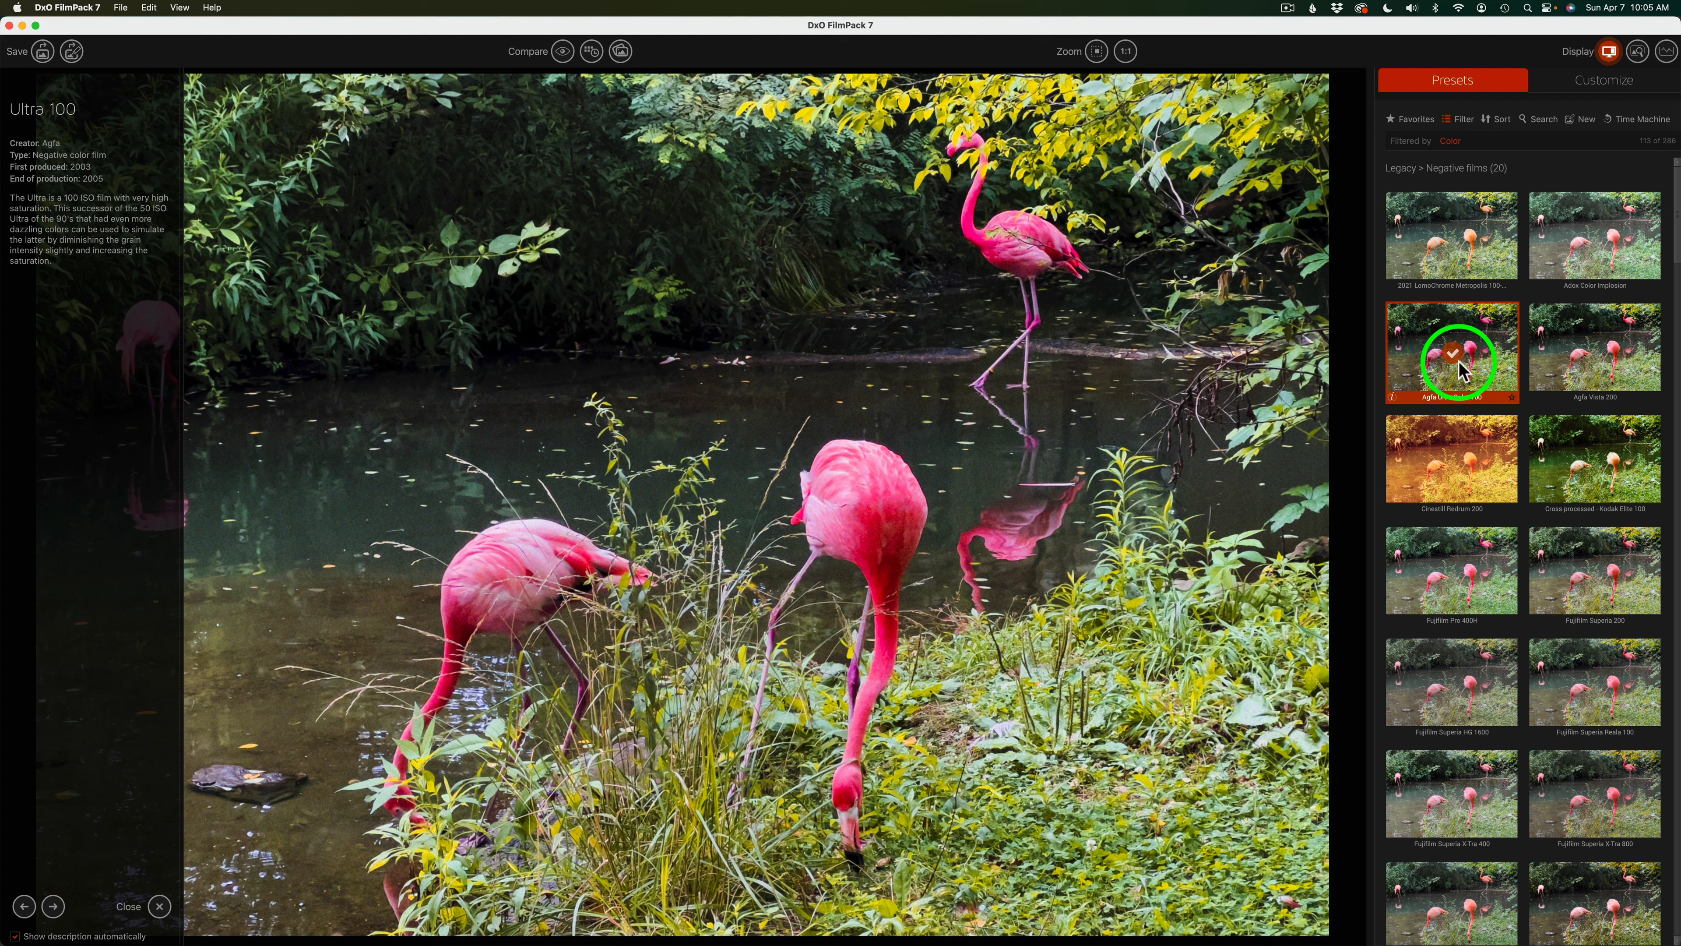
left_click(1607, 570)
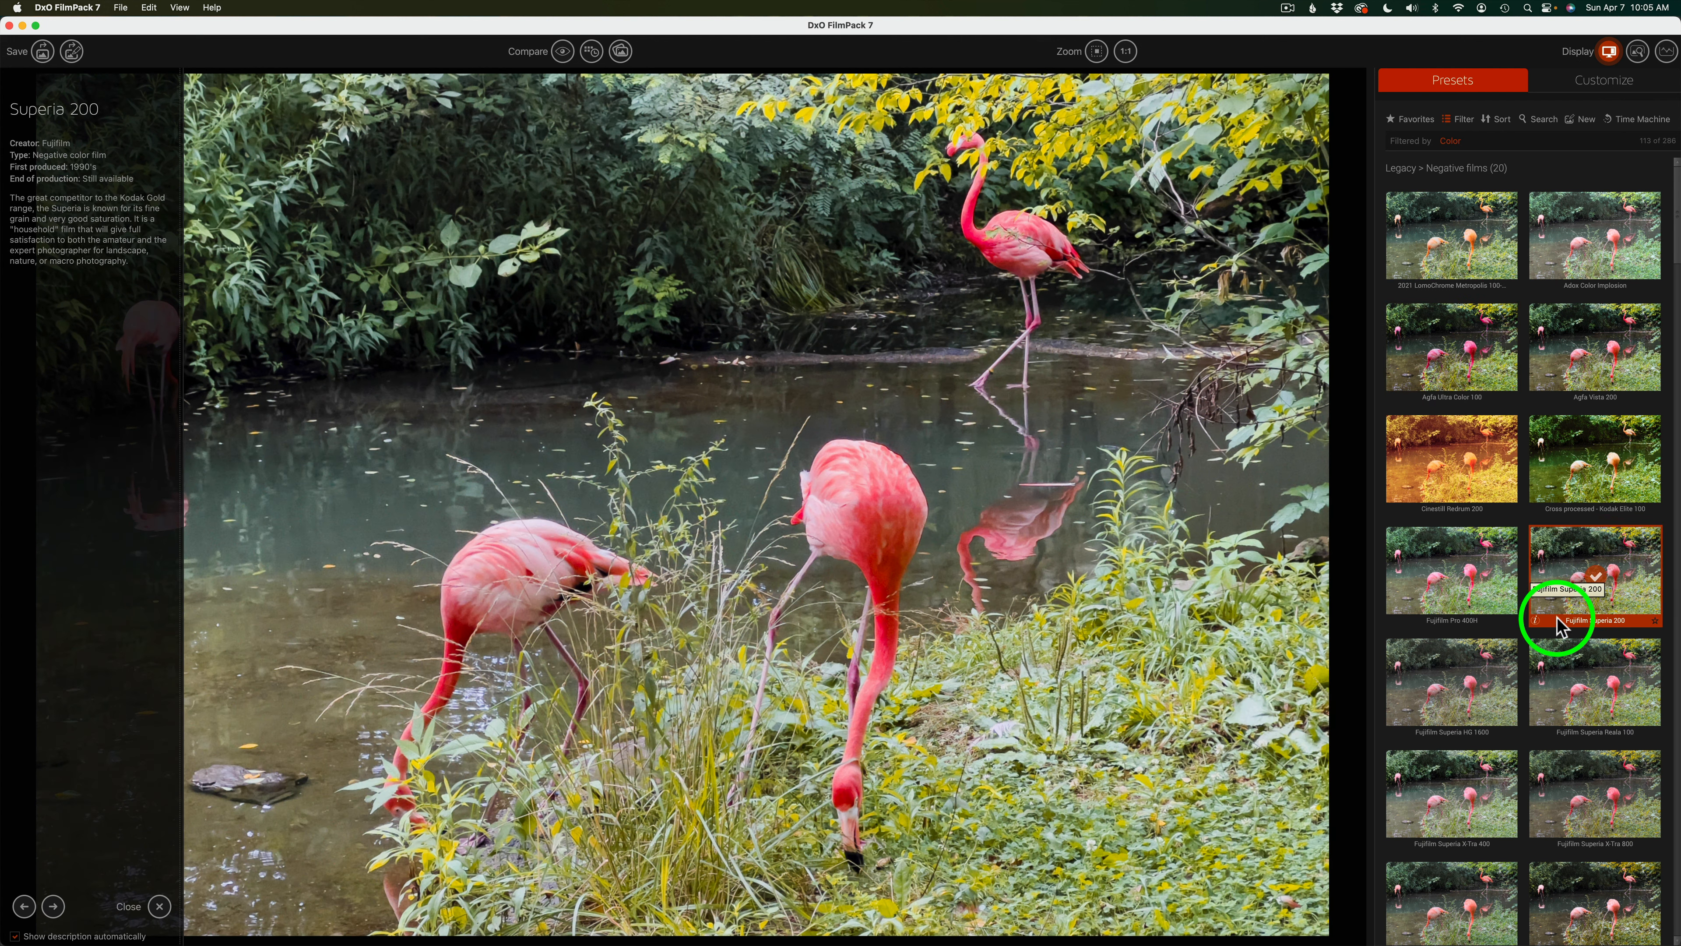
left_click(1459, 688)
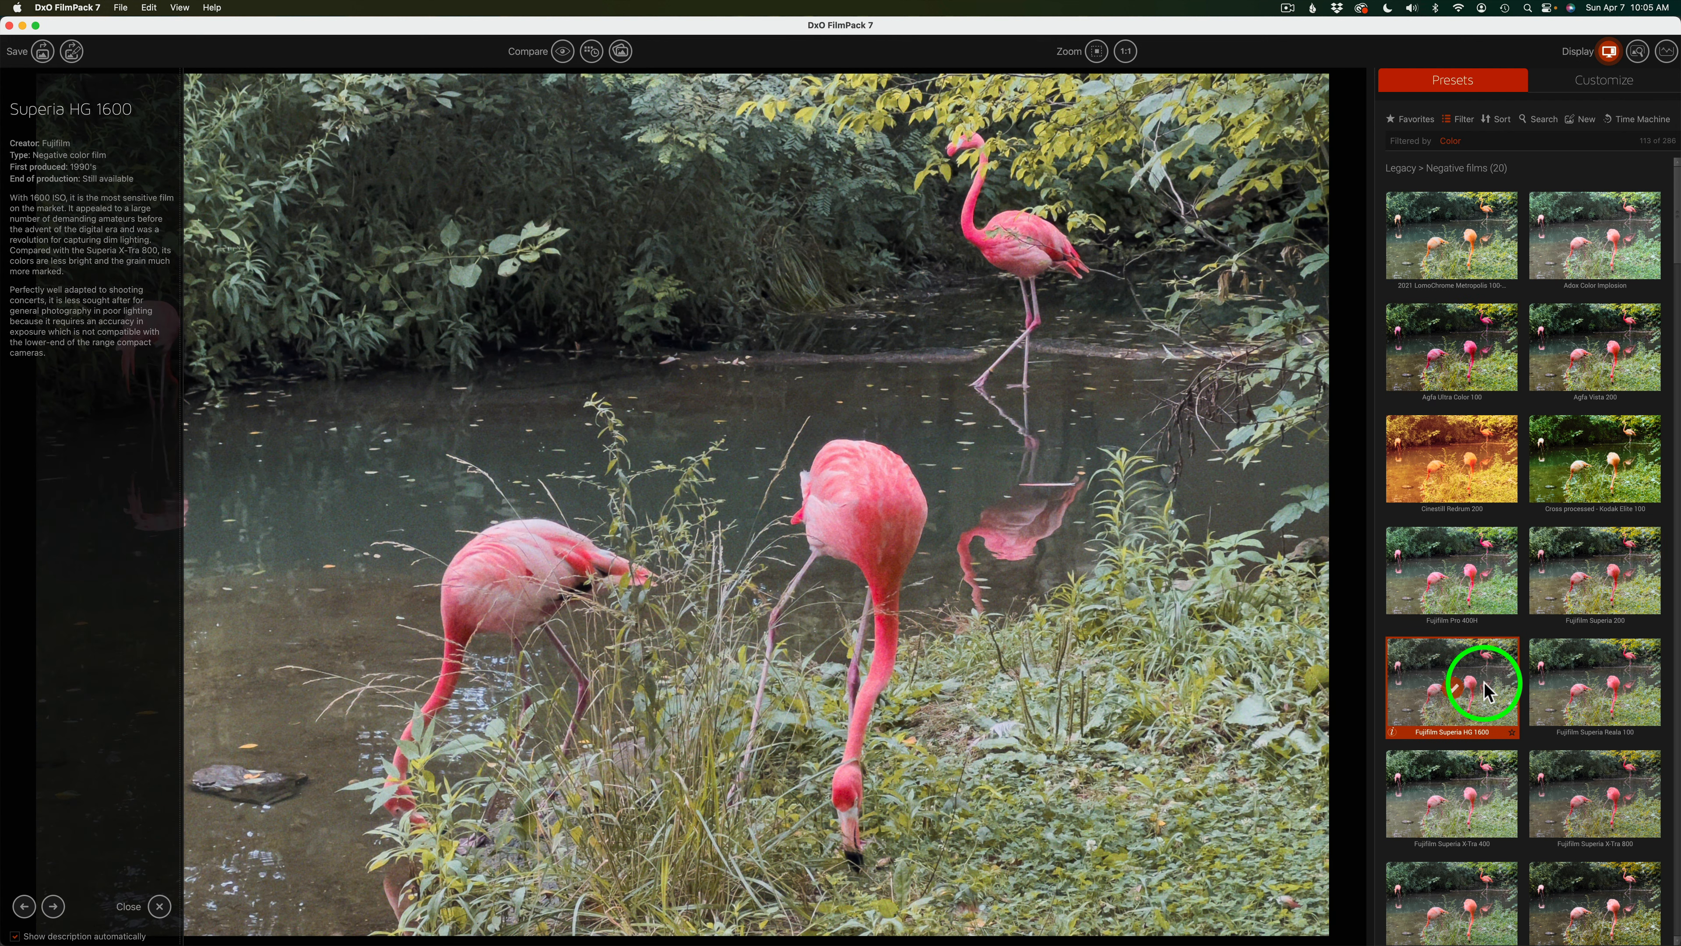
left_click(1590, 697)
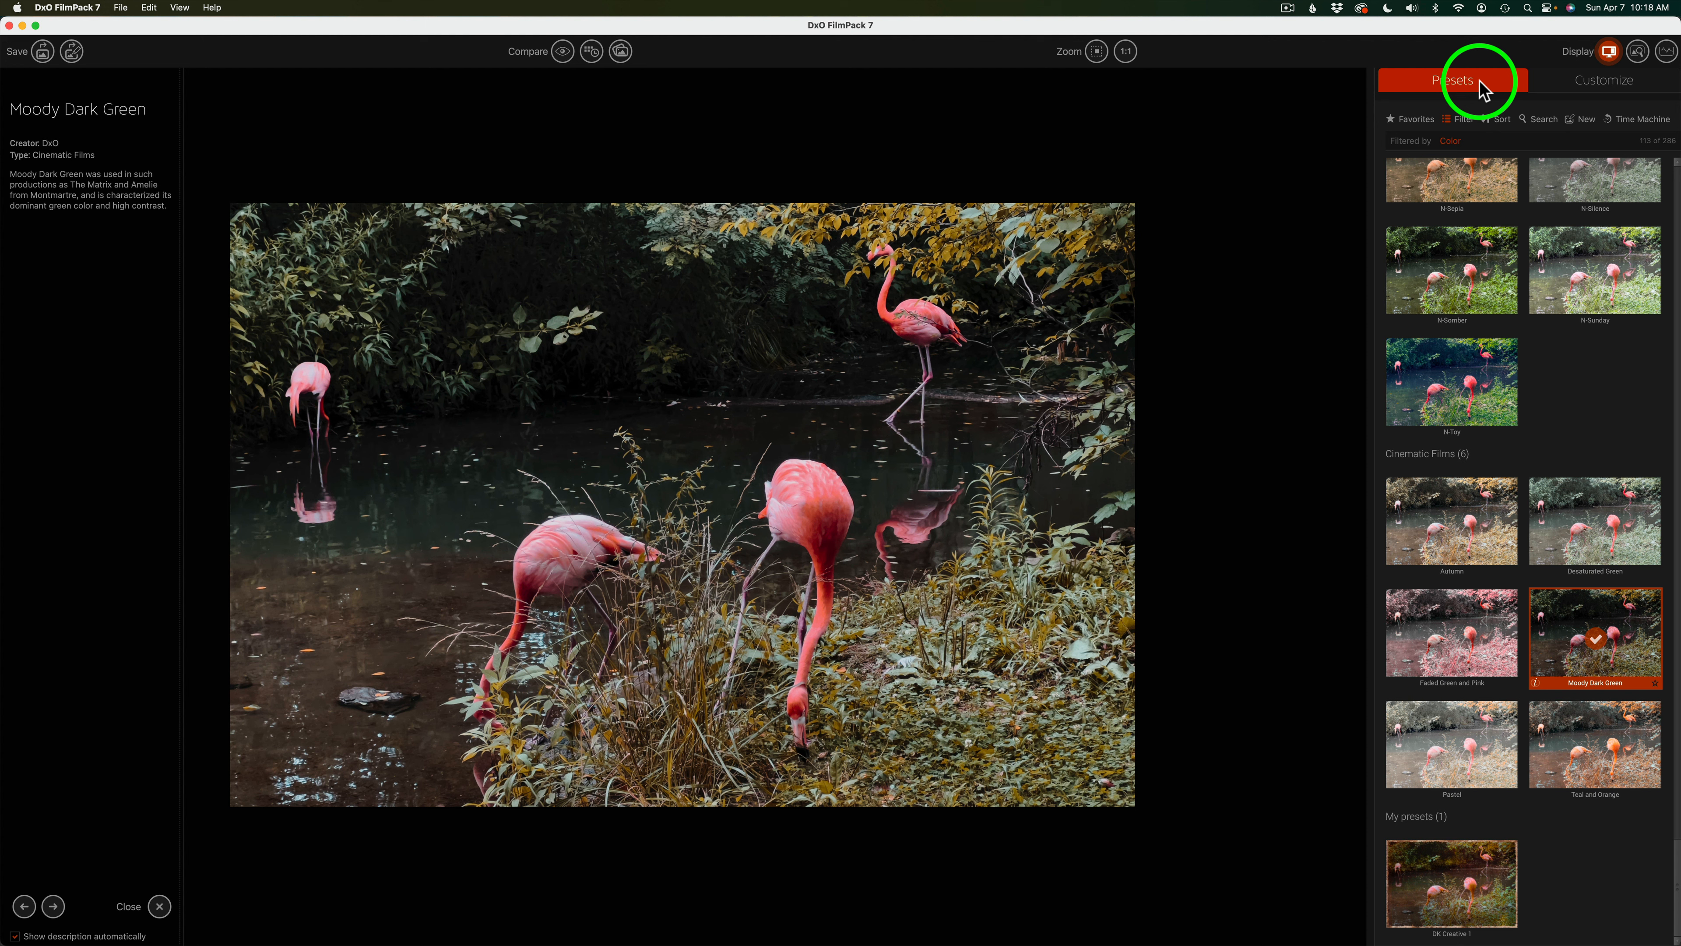
- Open the customization settings for the Moody Dark Green look and look through the Film and Development adjustments
left_click(1616, 85)
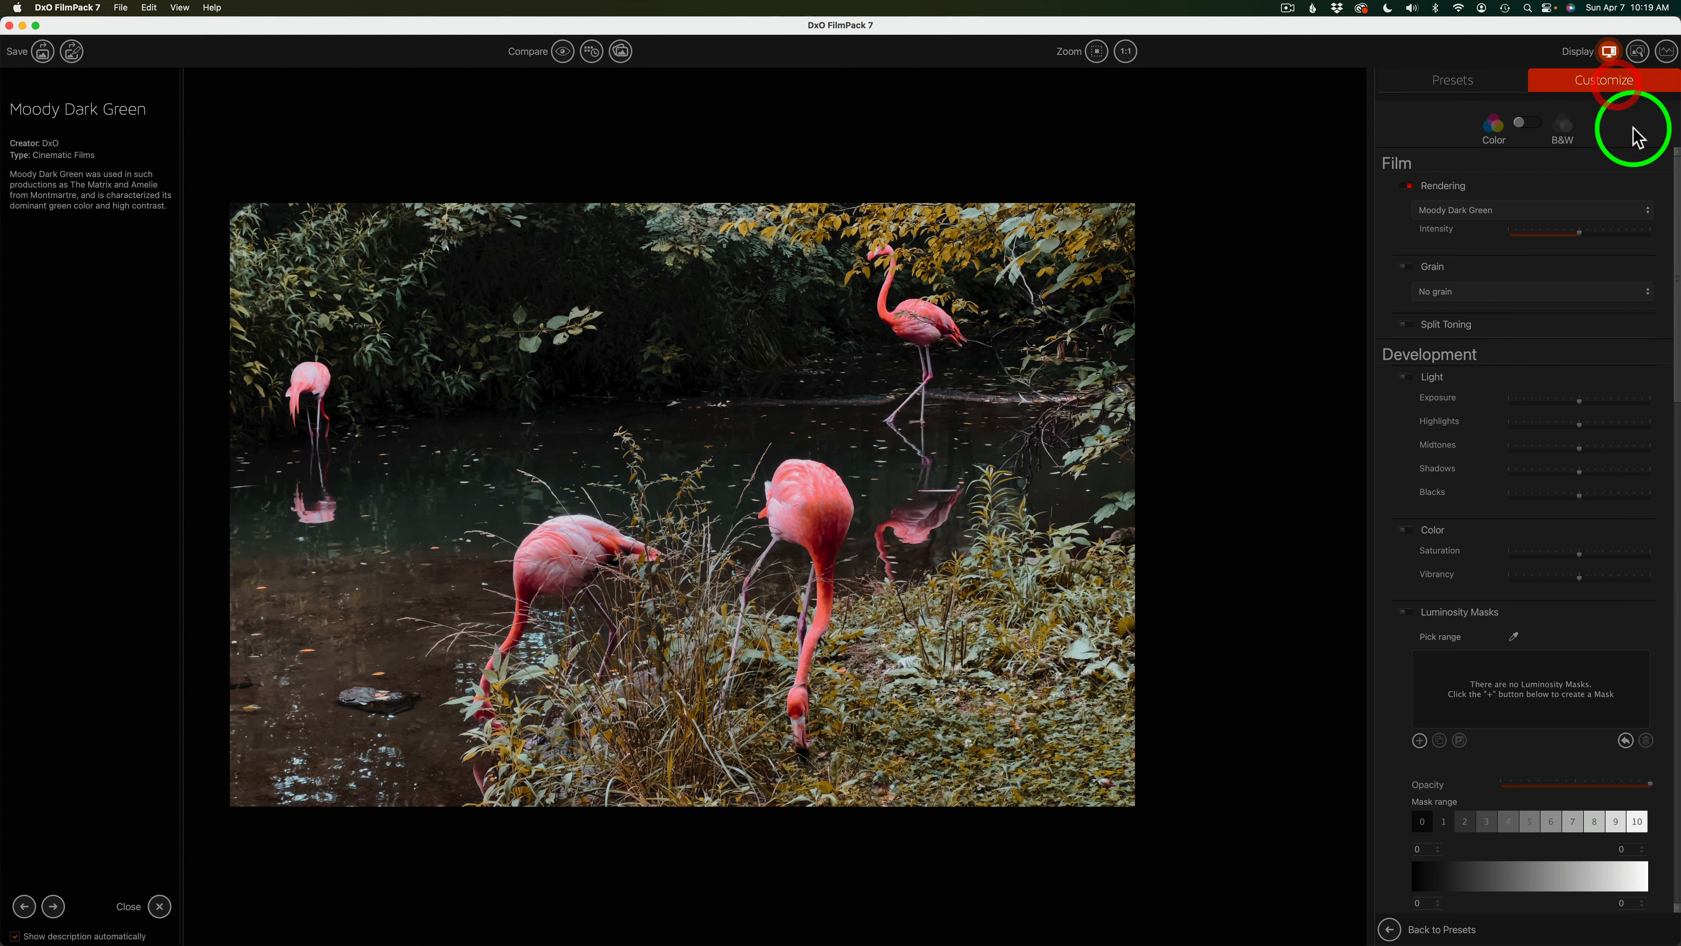
mouse_move(1676, 199)
left_mouse_down()
mouse_move(1663, 725)
mouse_move(1677, 308)
mouse_move(1663, 169)
mouse_move(1650, 191)
left_mouse_up()
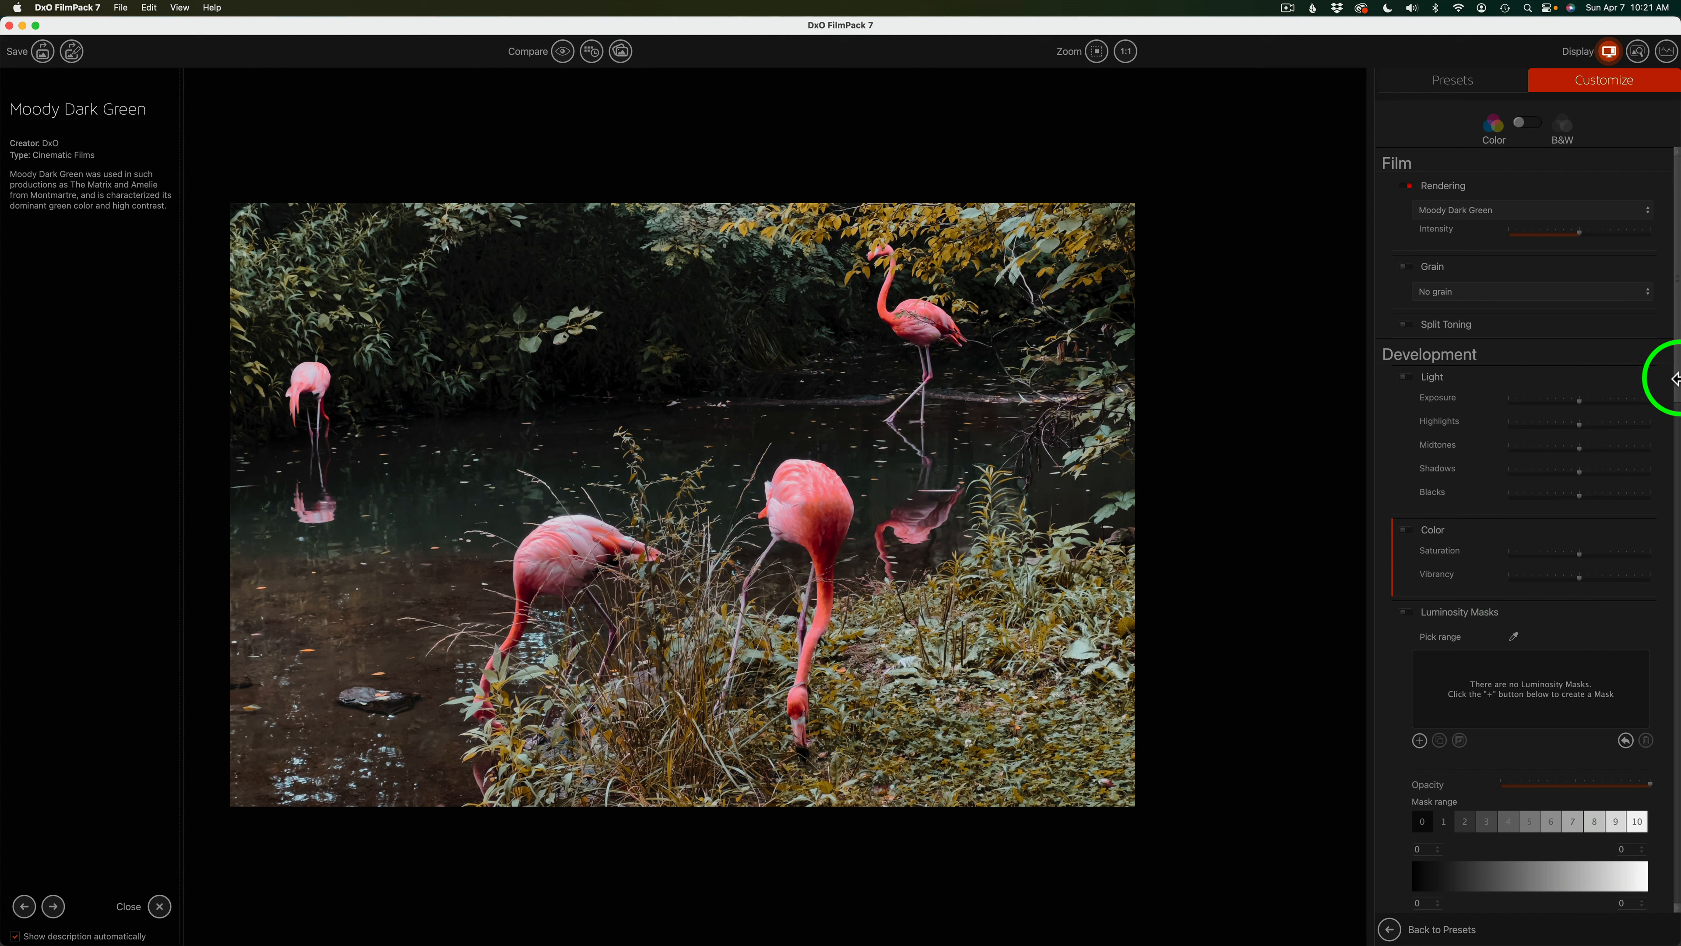
scroll(1676, 391, "down", 8)
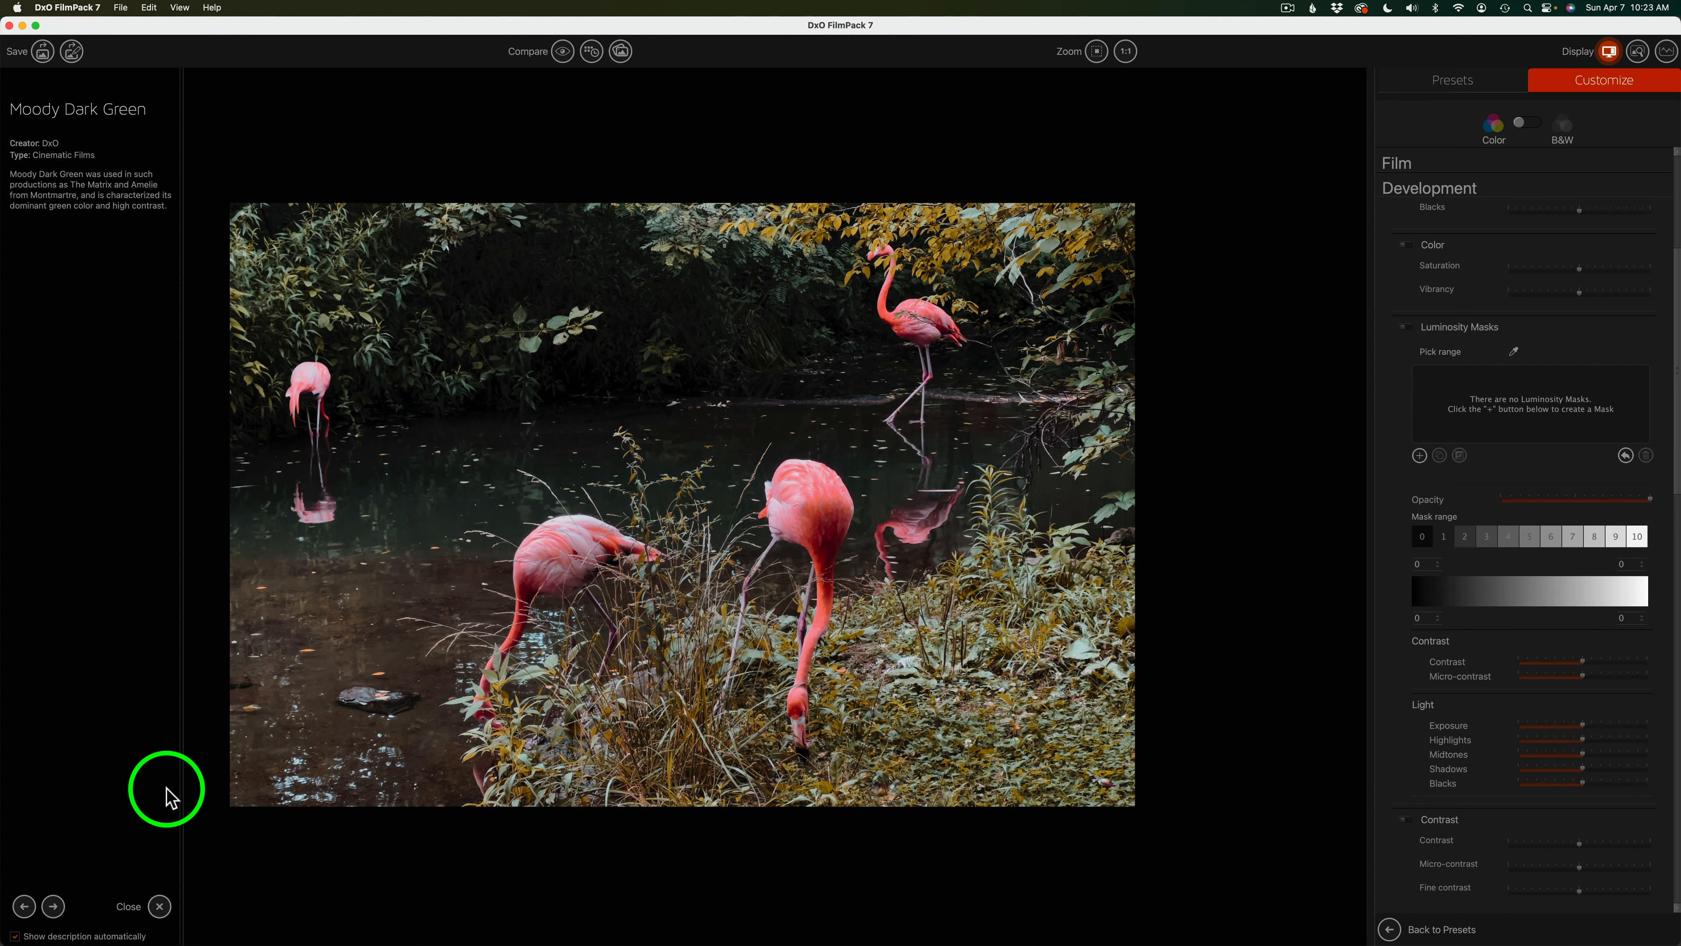
- Close the film description and fit the whole flamingo photo to the viewing area
left_click(159, 906)
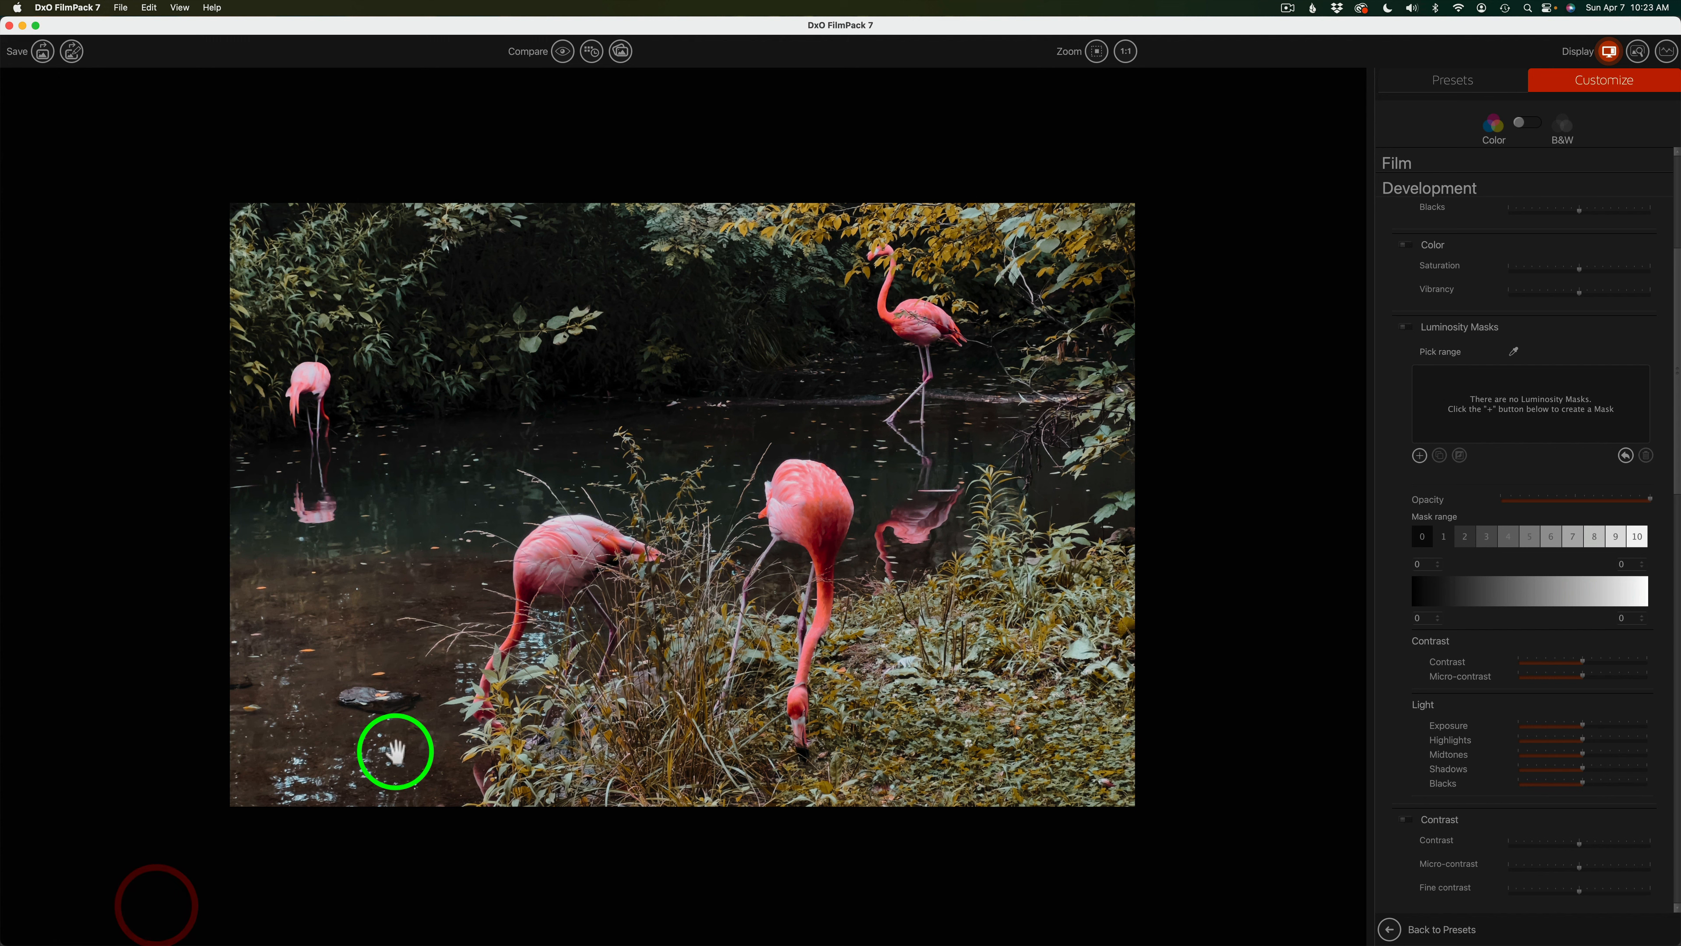
left_click(1097, 52)
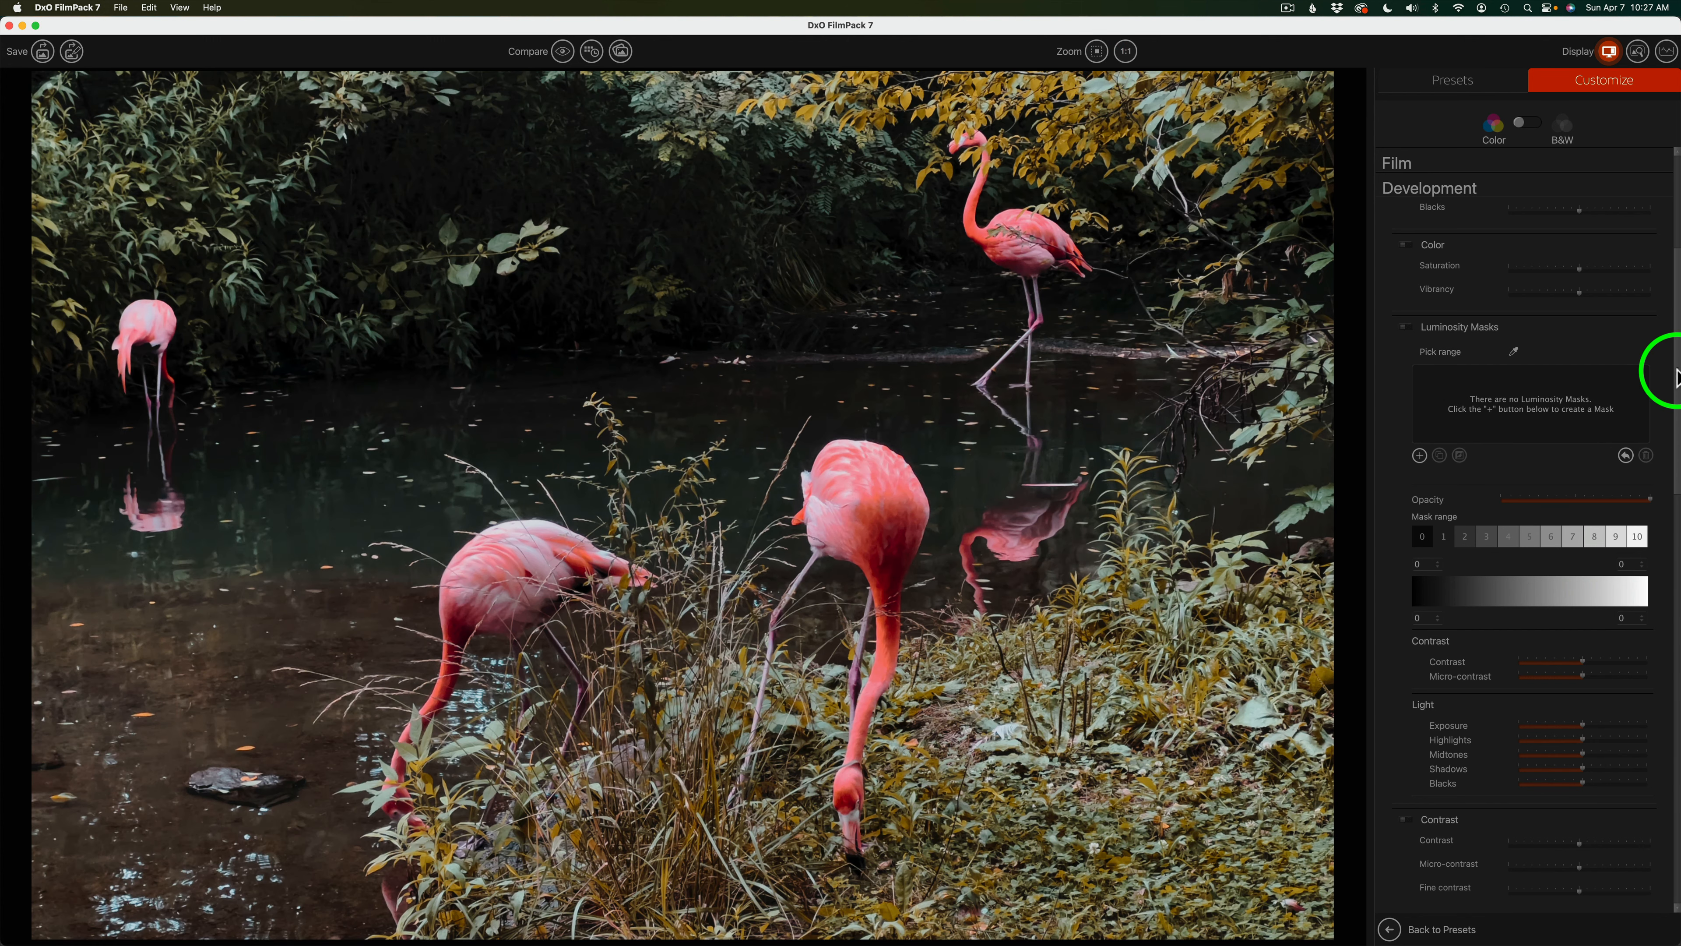
- Look through the available film renderings, keeping Moody Dark Green, and try out the rendering's intensity adjustment
scroll(1676, 341, "up", 3)
scroll(1676, 341, "up", 5)
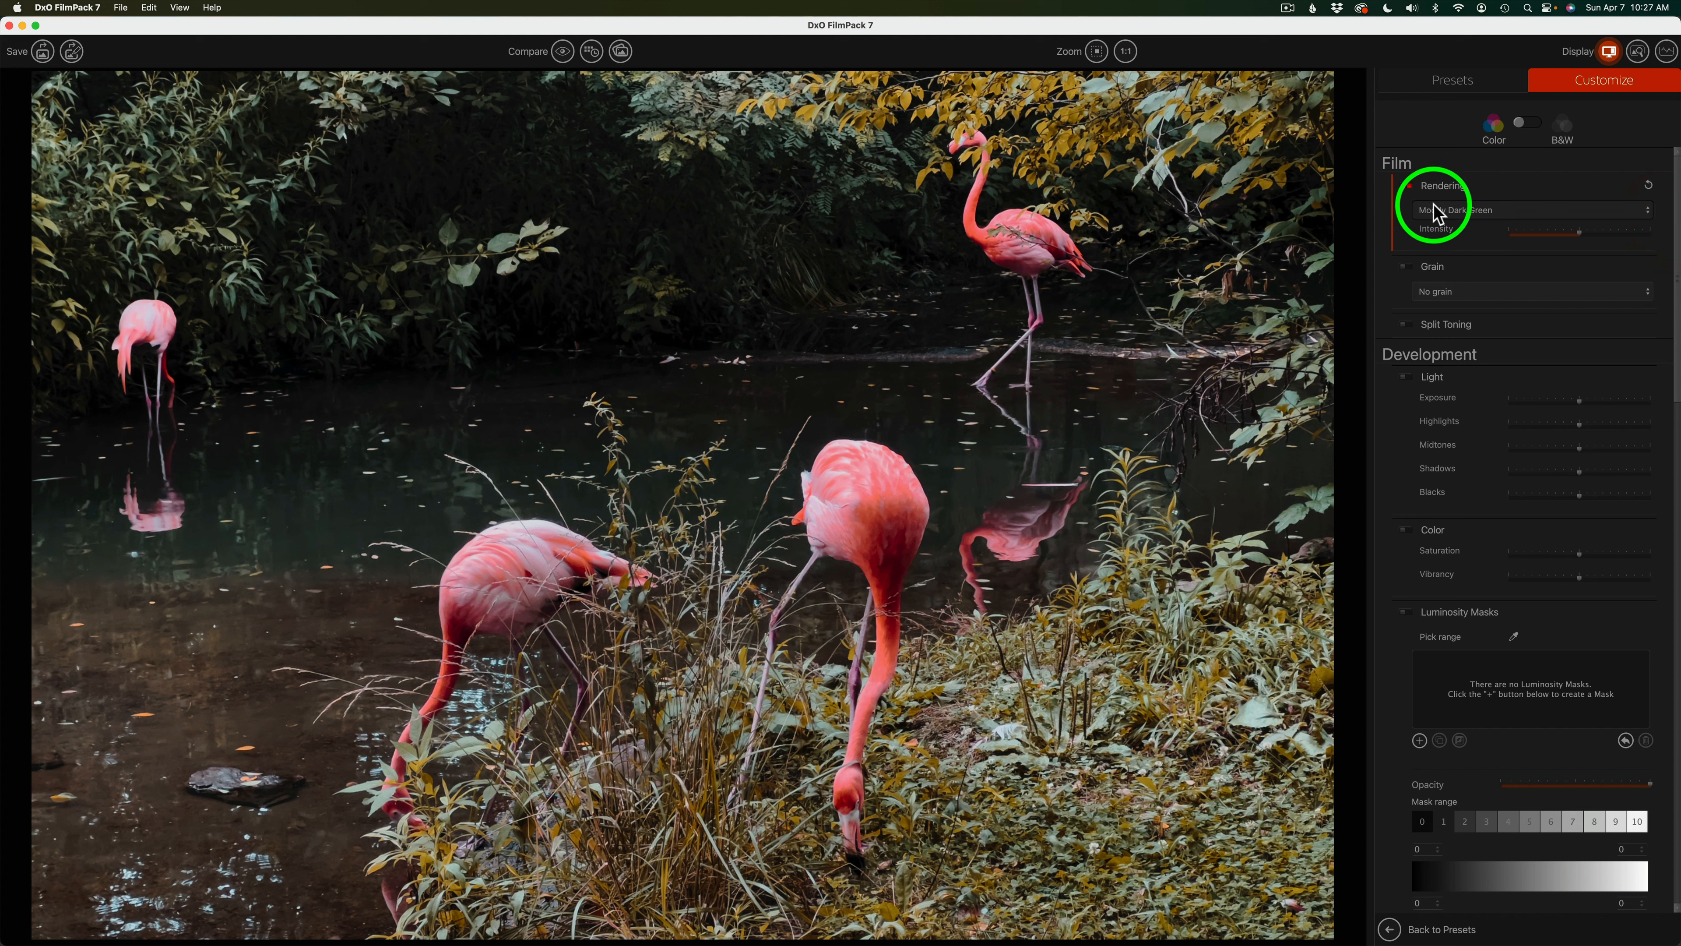
left_click(1598, 212)
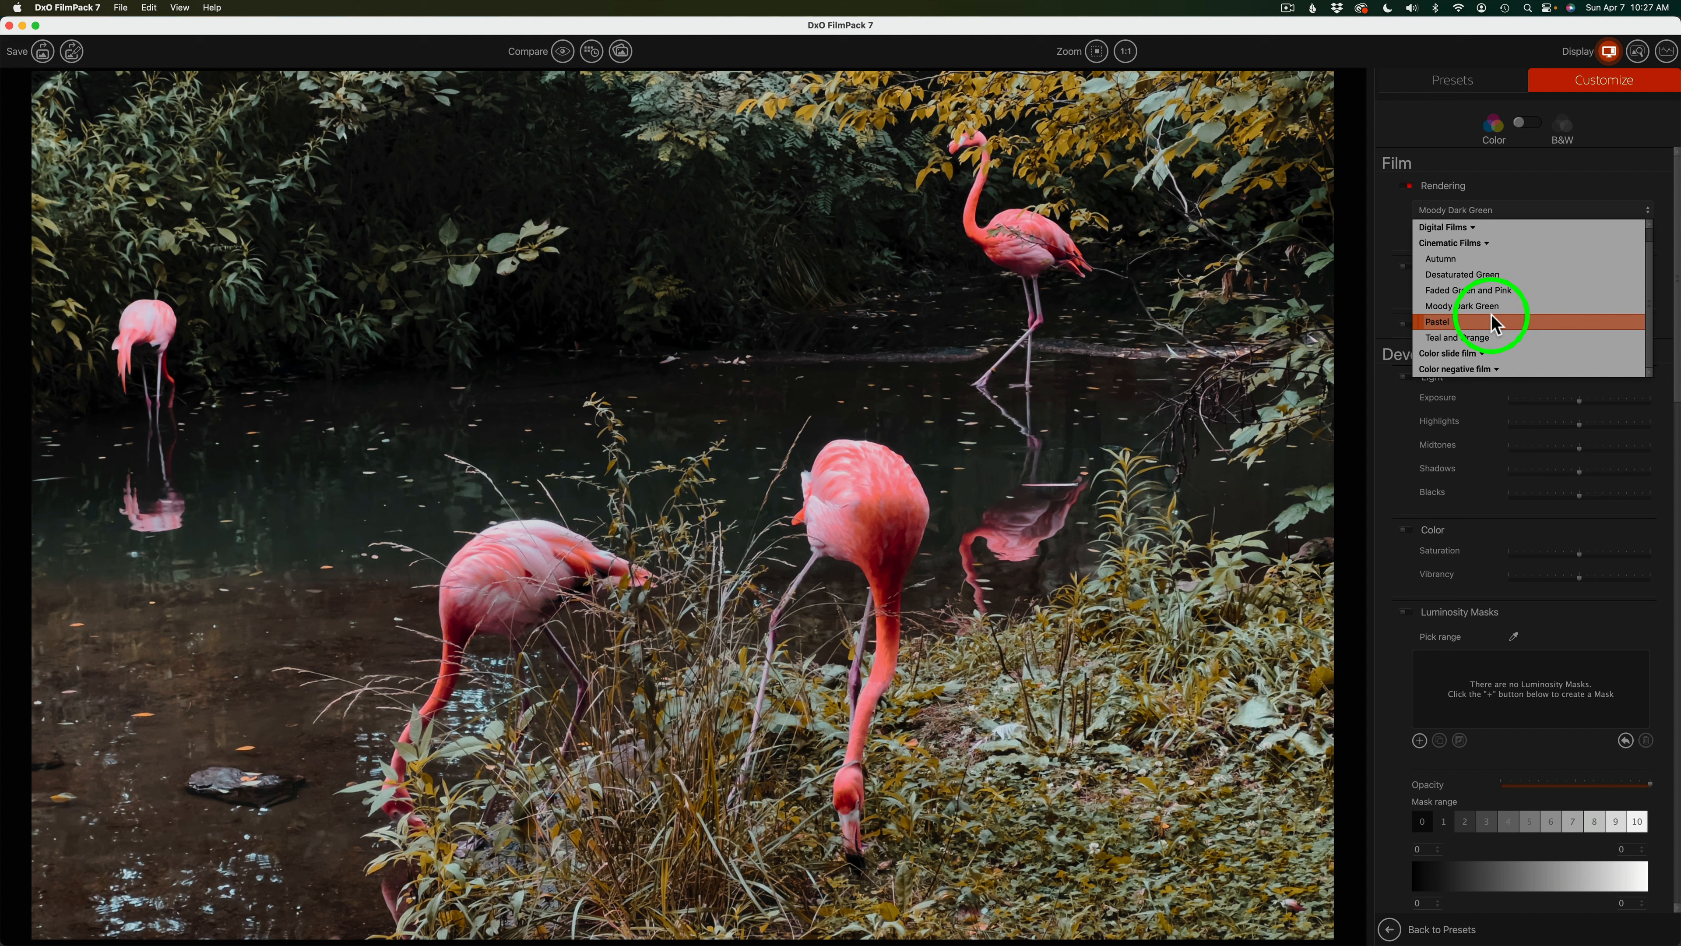
left_click(1516, 209)
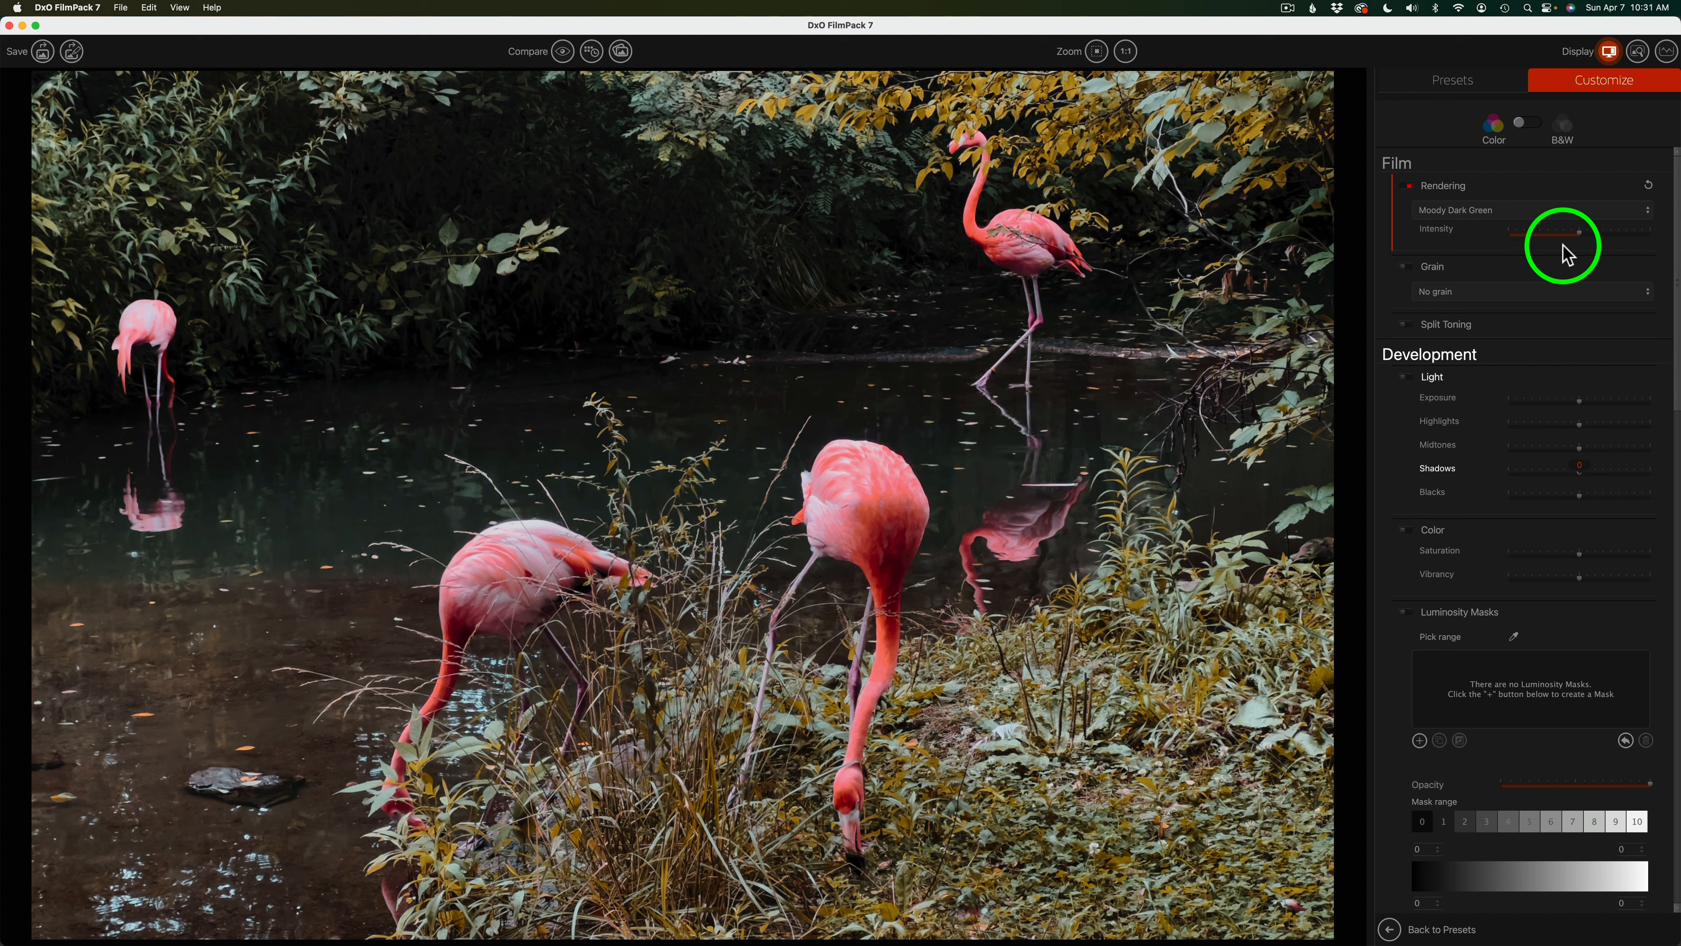
mouse_move(1582, 247)
mouse_move(1581, 247)
left_mouse_down()
mouse_move(1542, 247)
mouse_move(1602, 245)
mouse_move(1580, 245)
left_mouse_up()
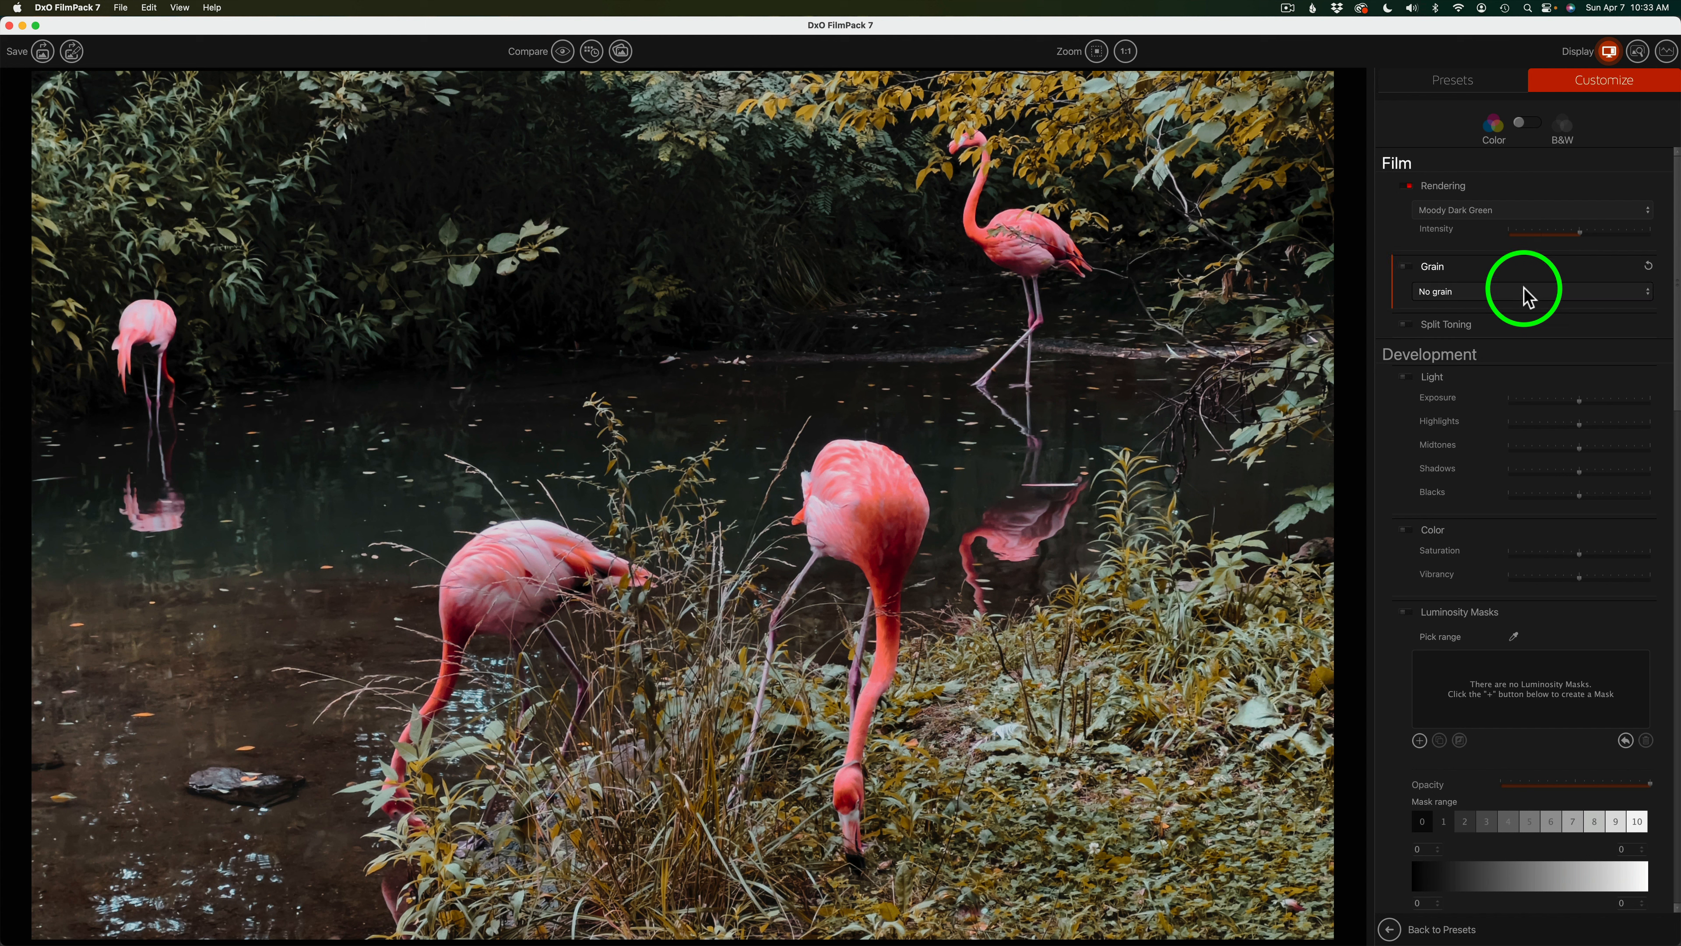
- Examine the film grain choices and the Split Toning highlight colors without applying any of them
left_click(1530, 299)
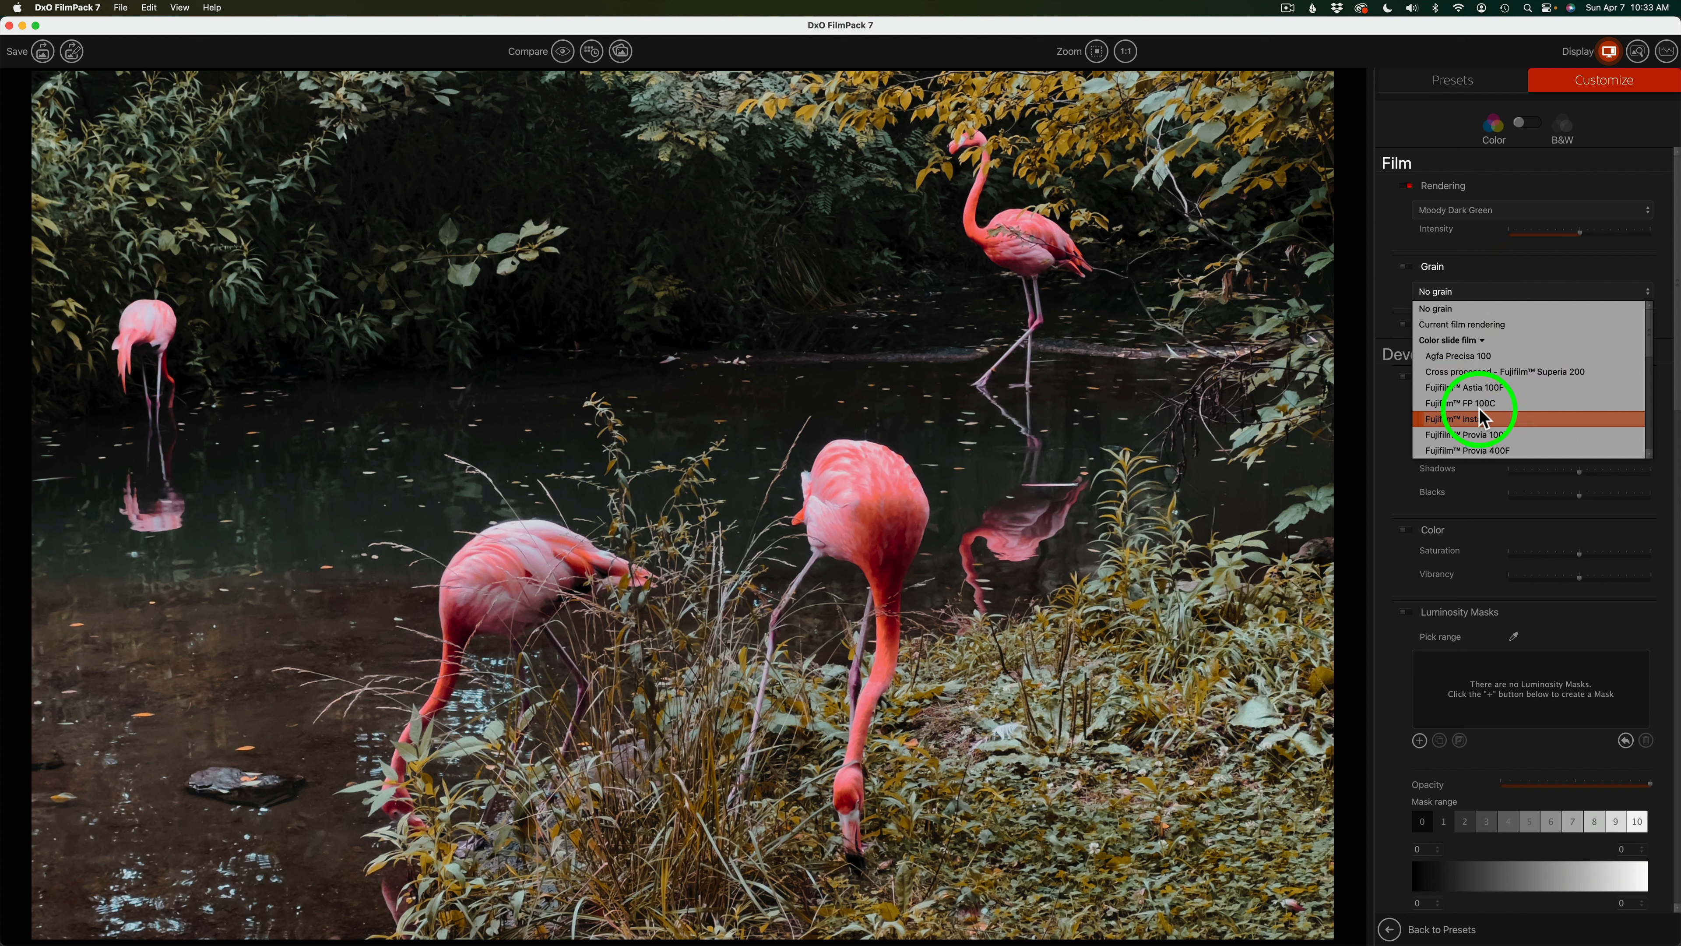
left_click(1489, 267)
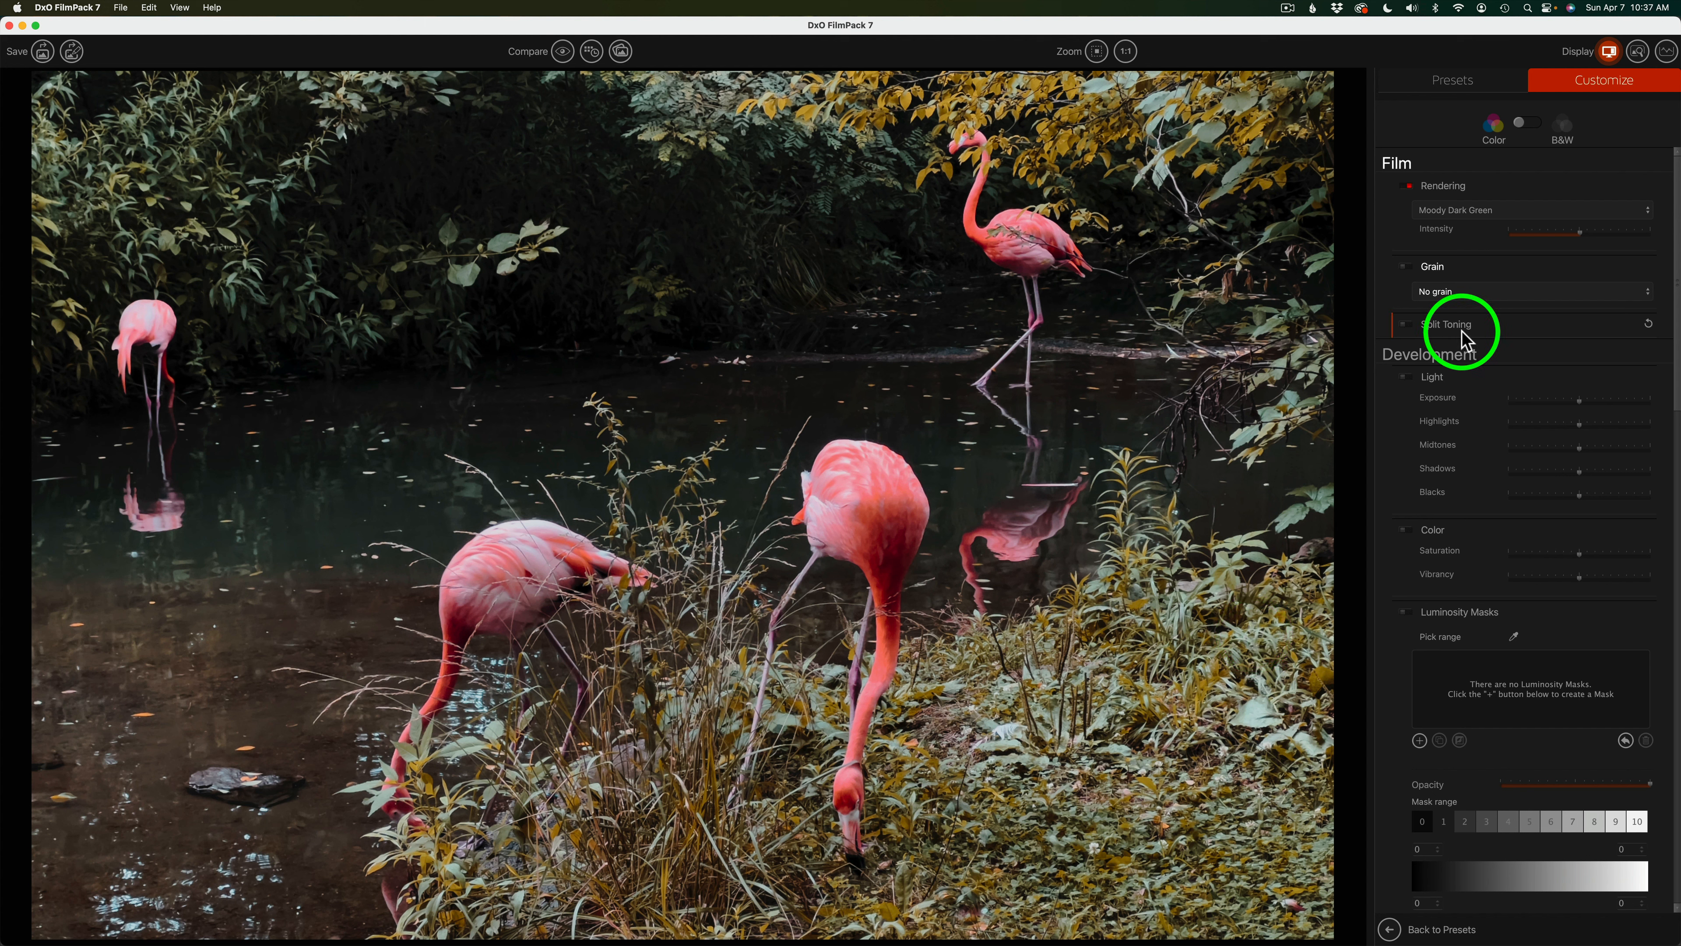
left_click(1515, 328)
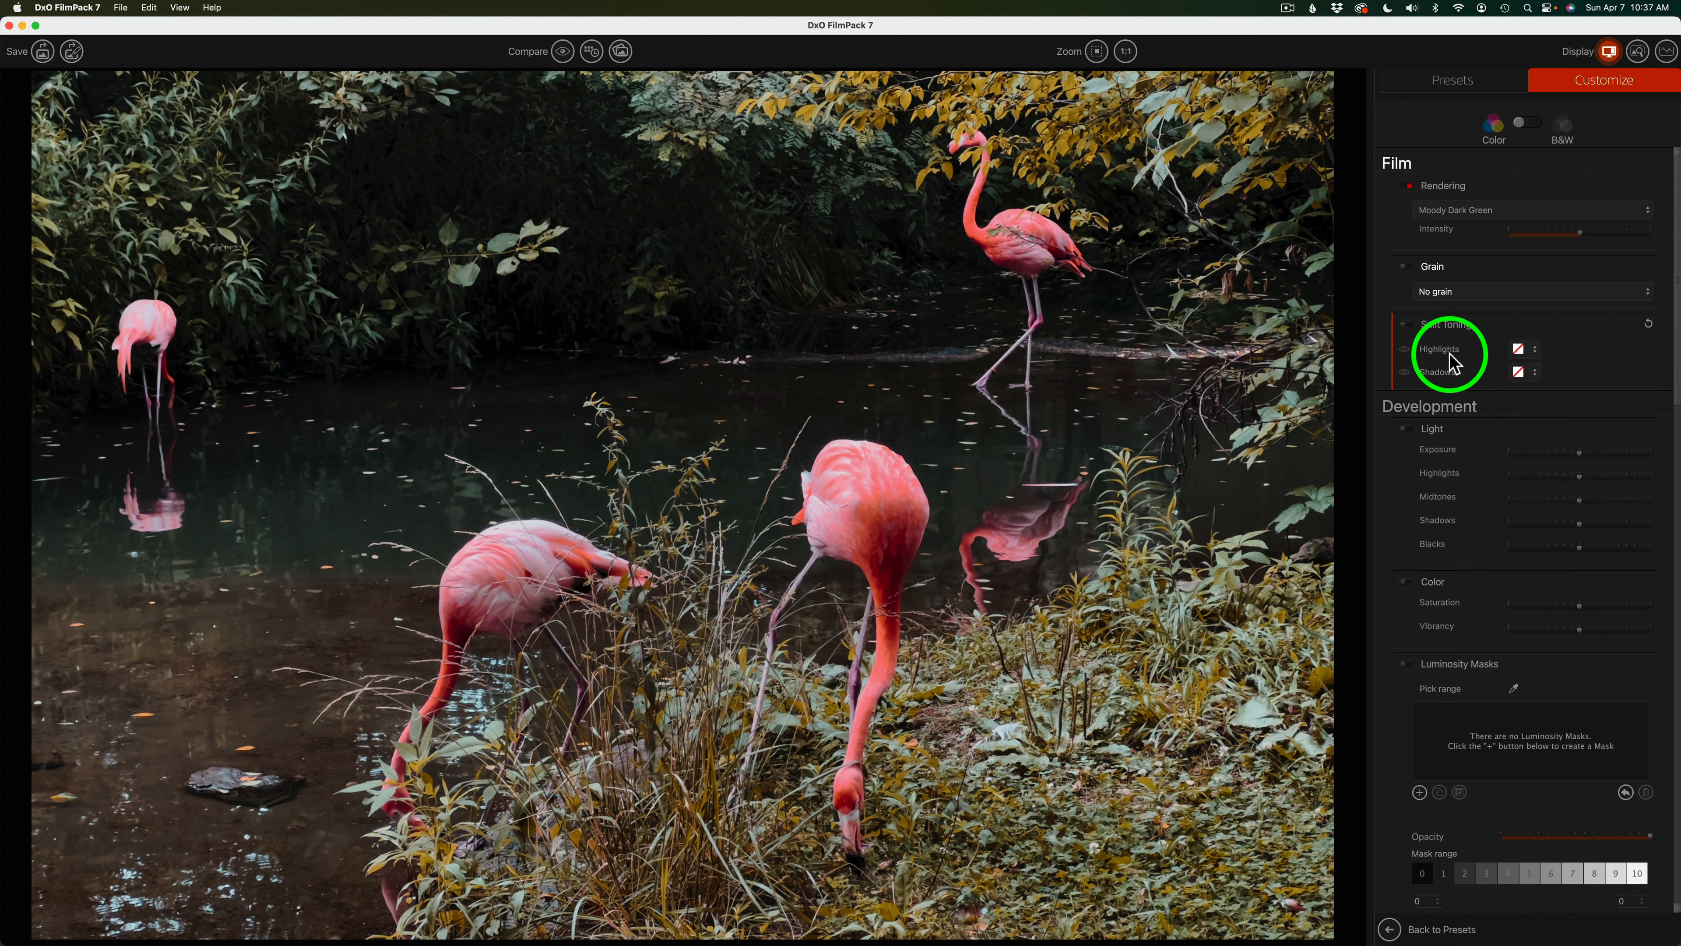
left_click(1536, 352)
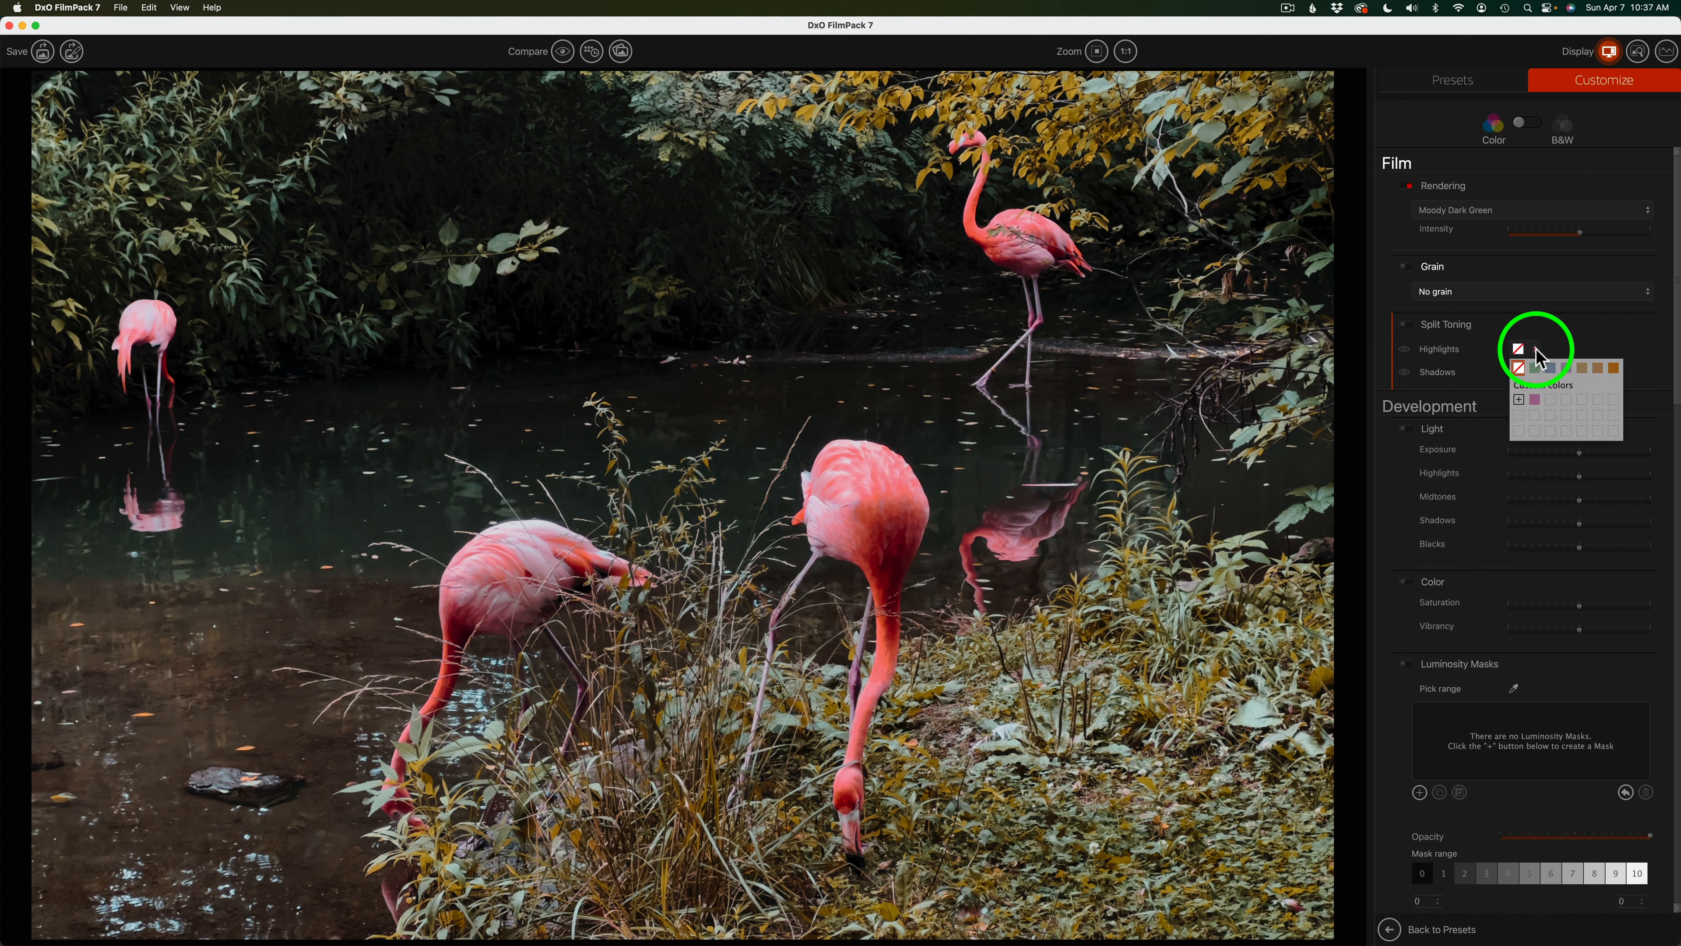
left_click(1555, 330)
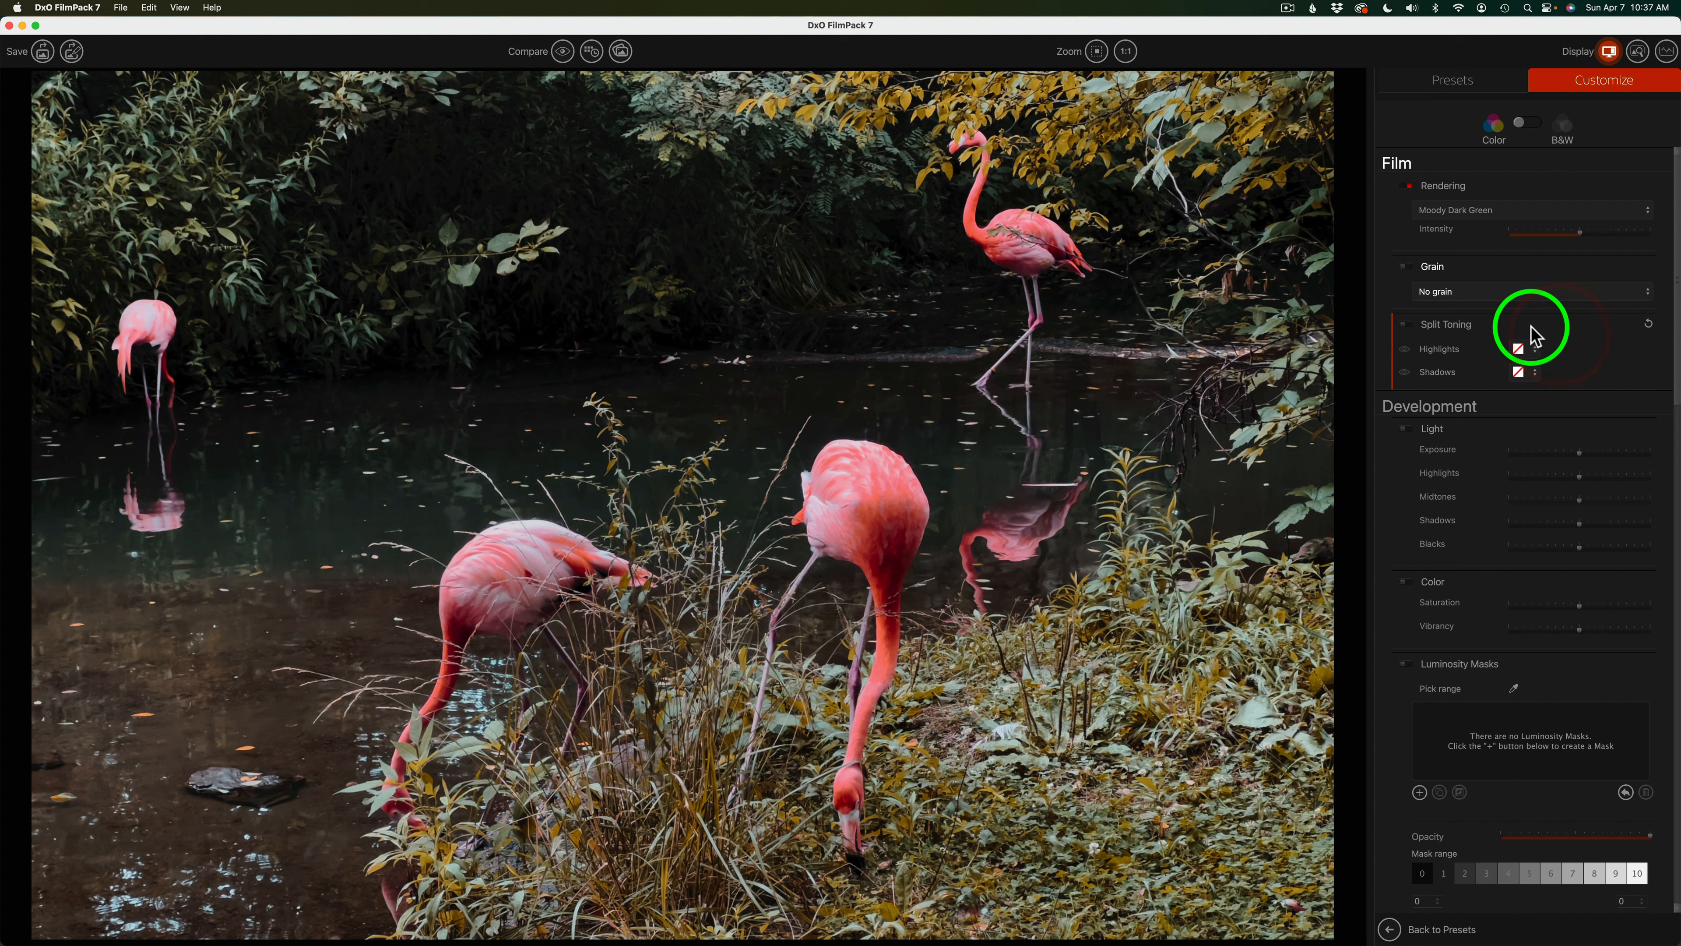
left_click(1514, 328)
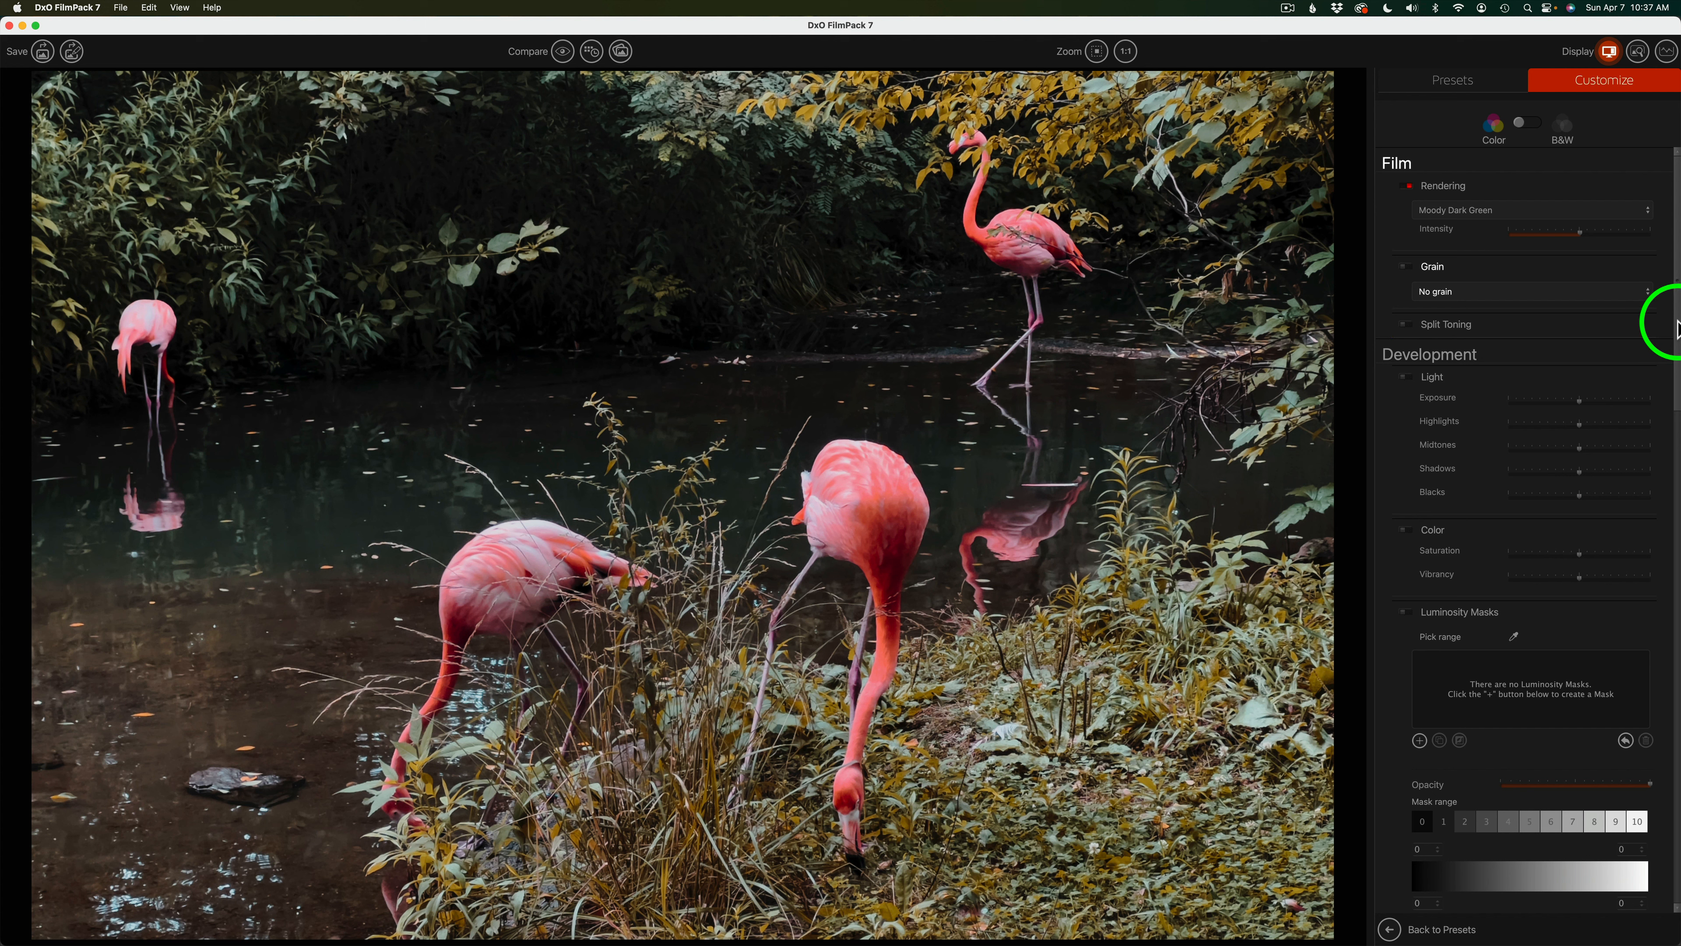
- Raise the Shadows value in the Light adjustments to about 11
left_click_drag(1677, 328, 1679, 358)
scroll(1679, 368, "down", 1)
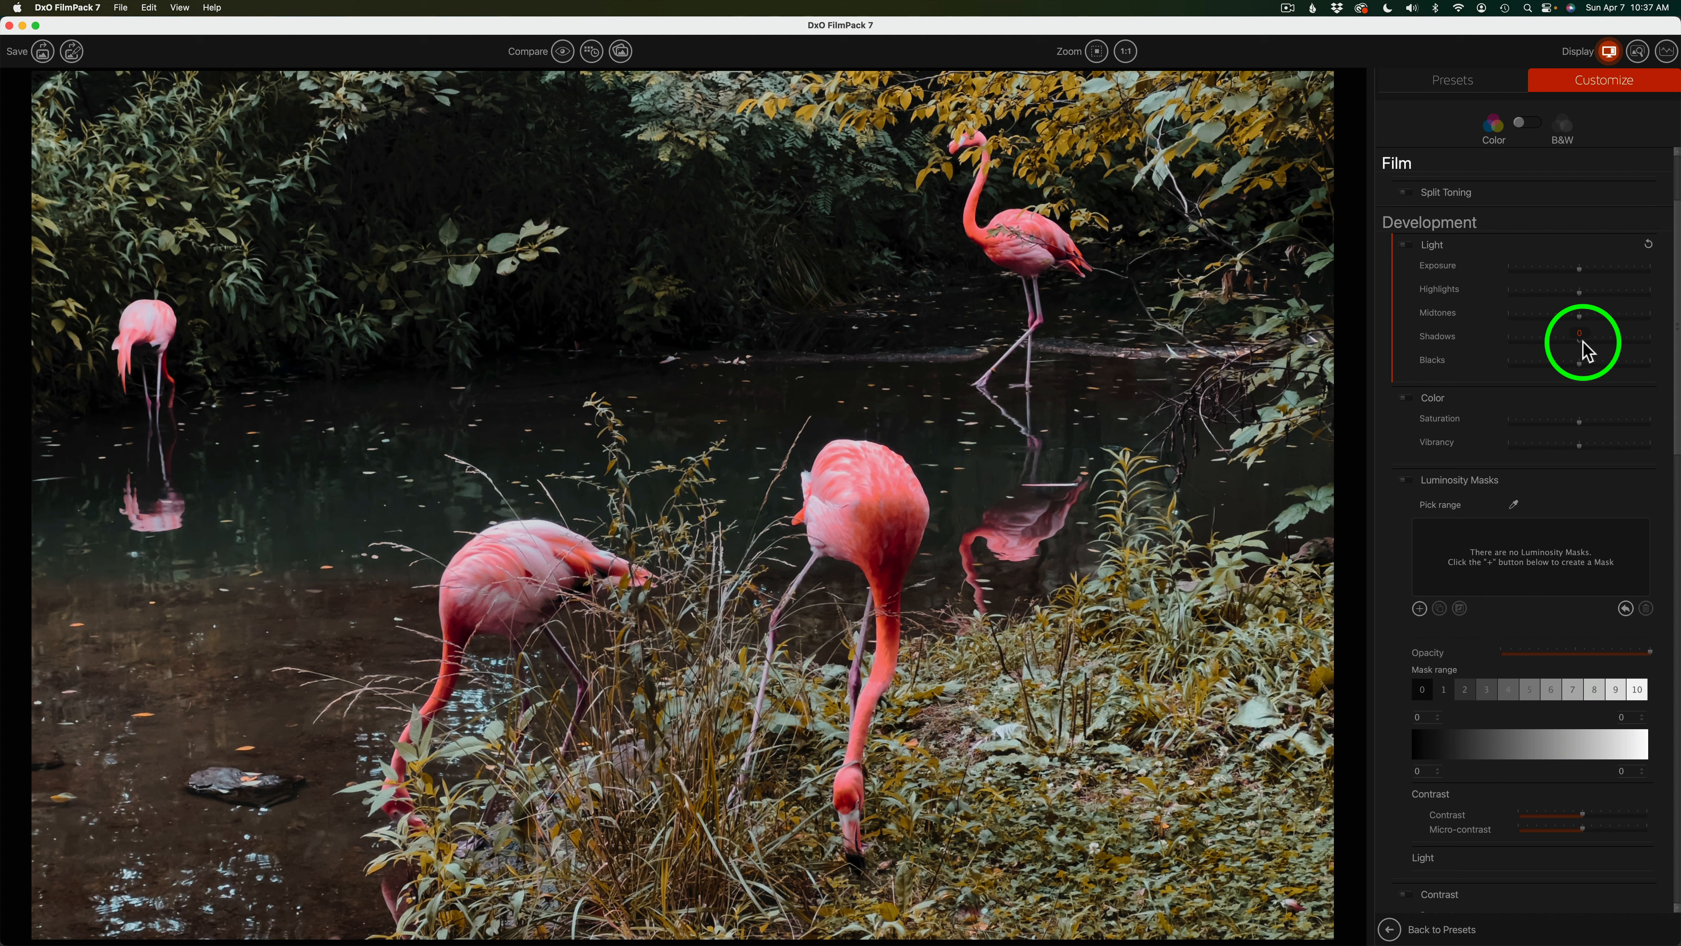
left_click_drag(1579, 342, 1588, 342)
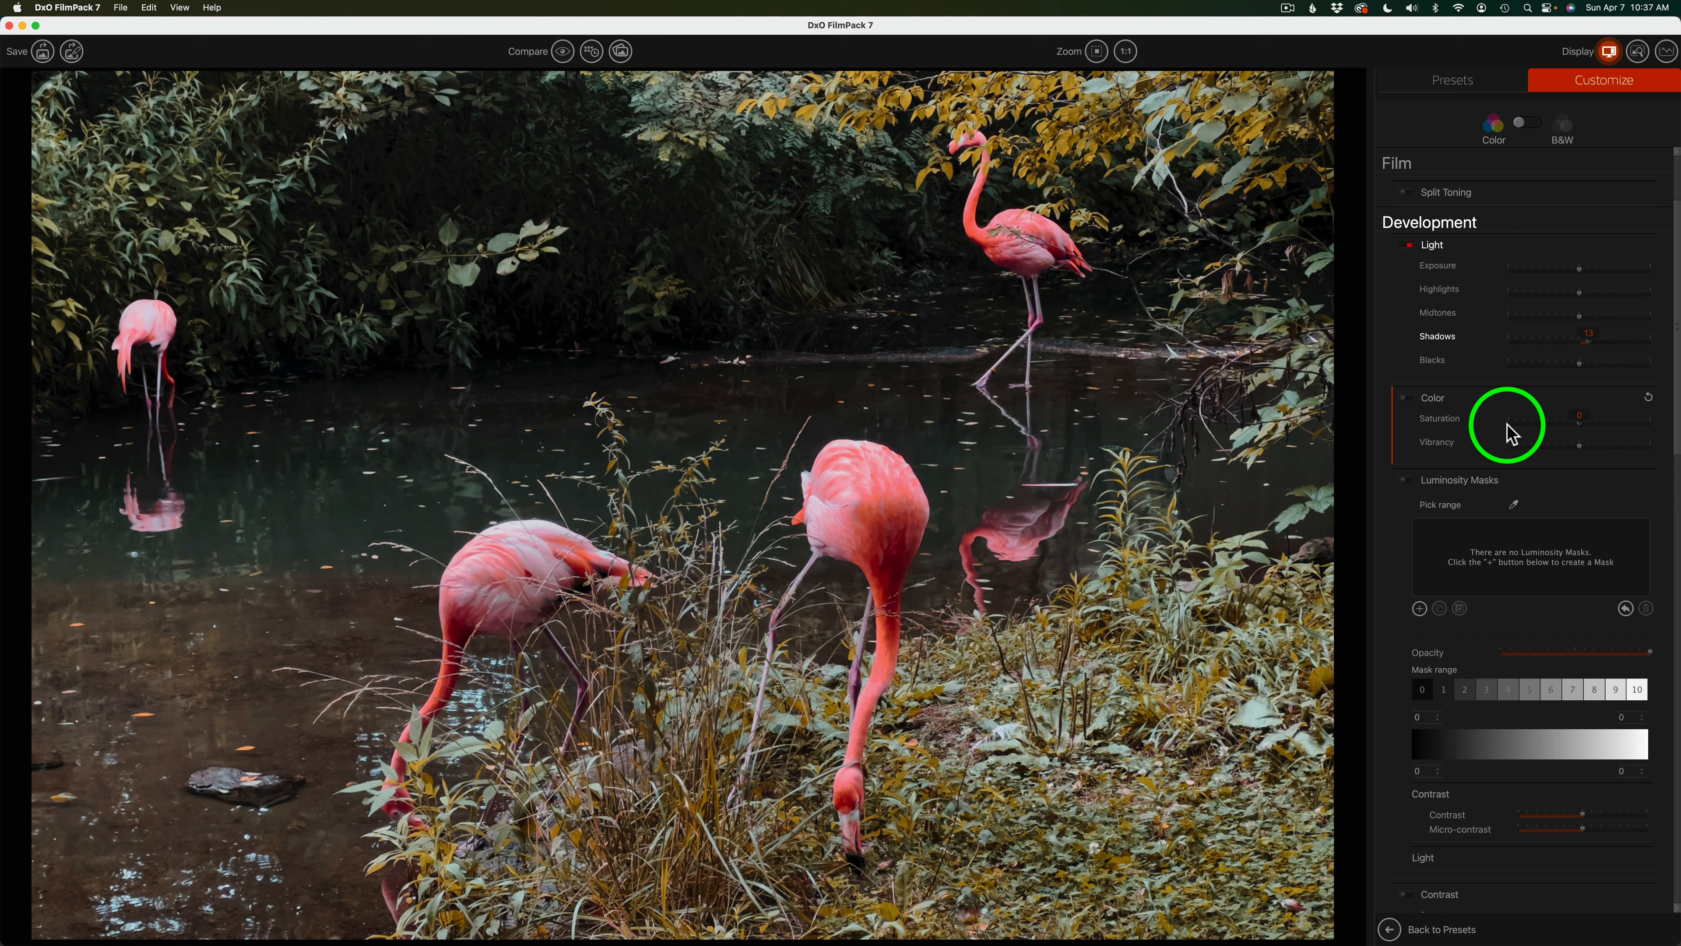
- Try a strong reduction of the photo's overall Saturation and reset it to 0
left_click_drag(1579, 422, 1539, 427)
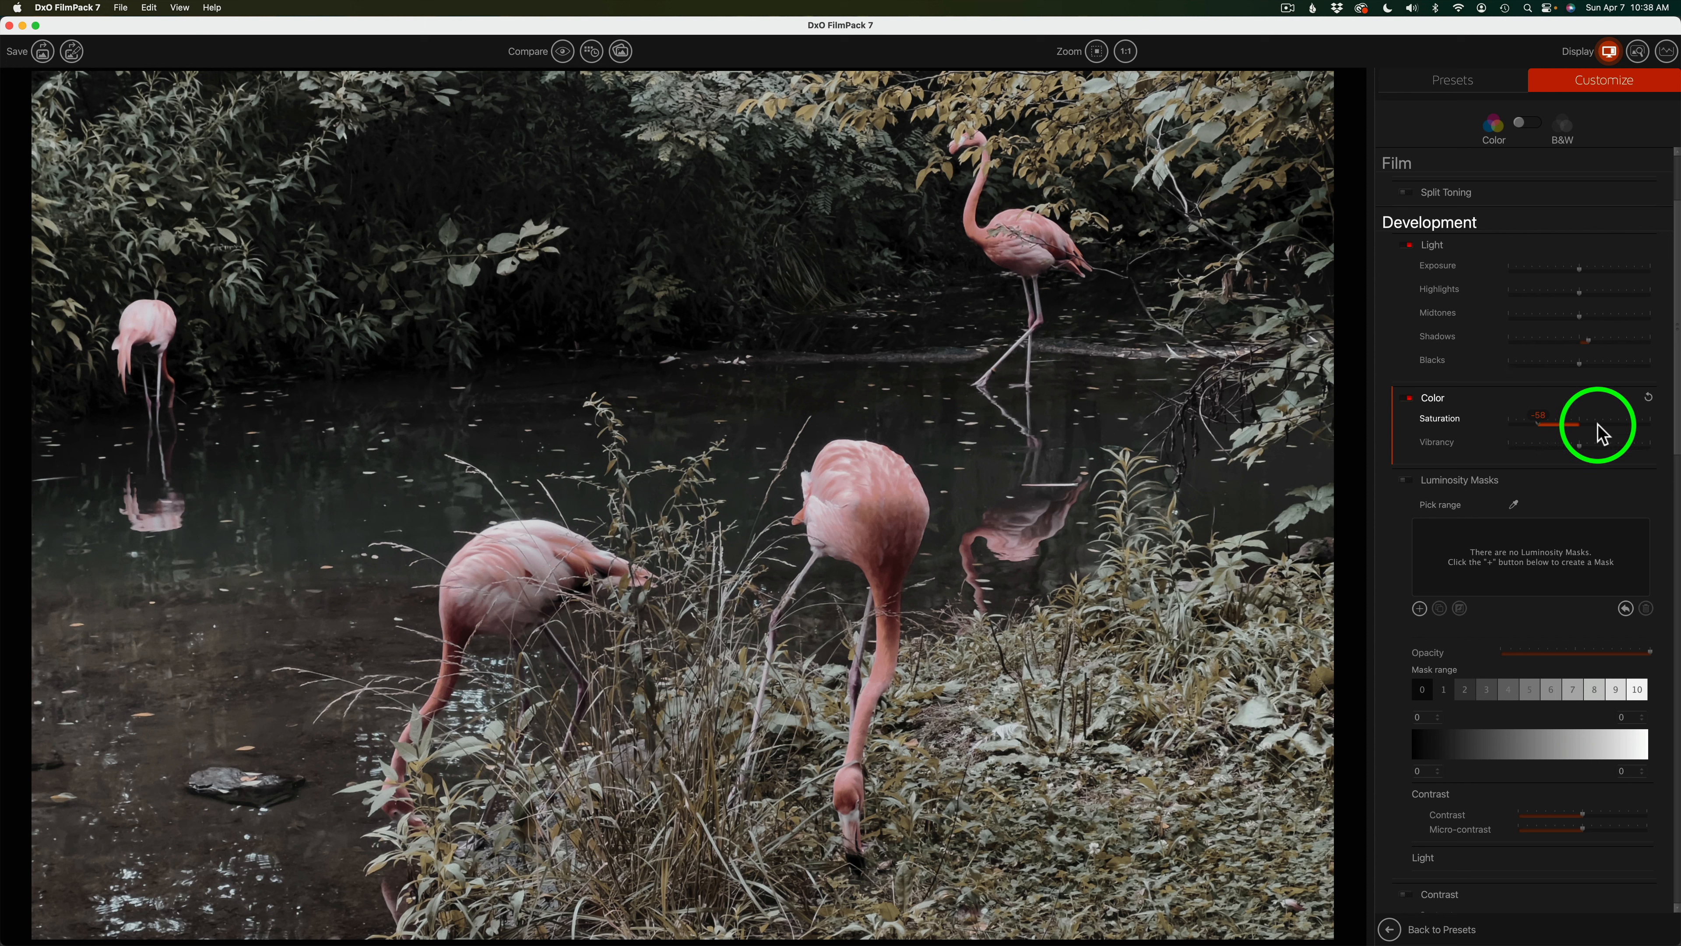
left_click_drag(1600, 433, 1585, 430)
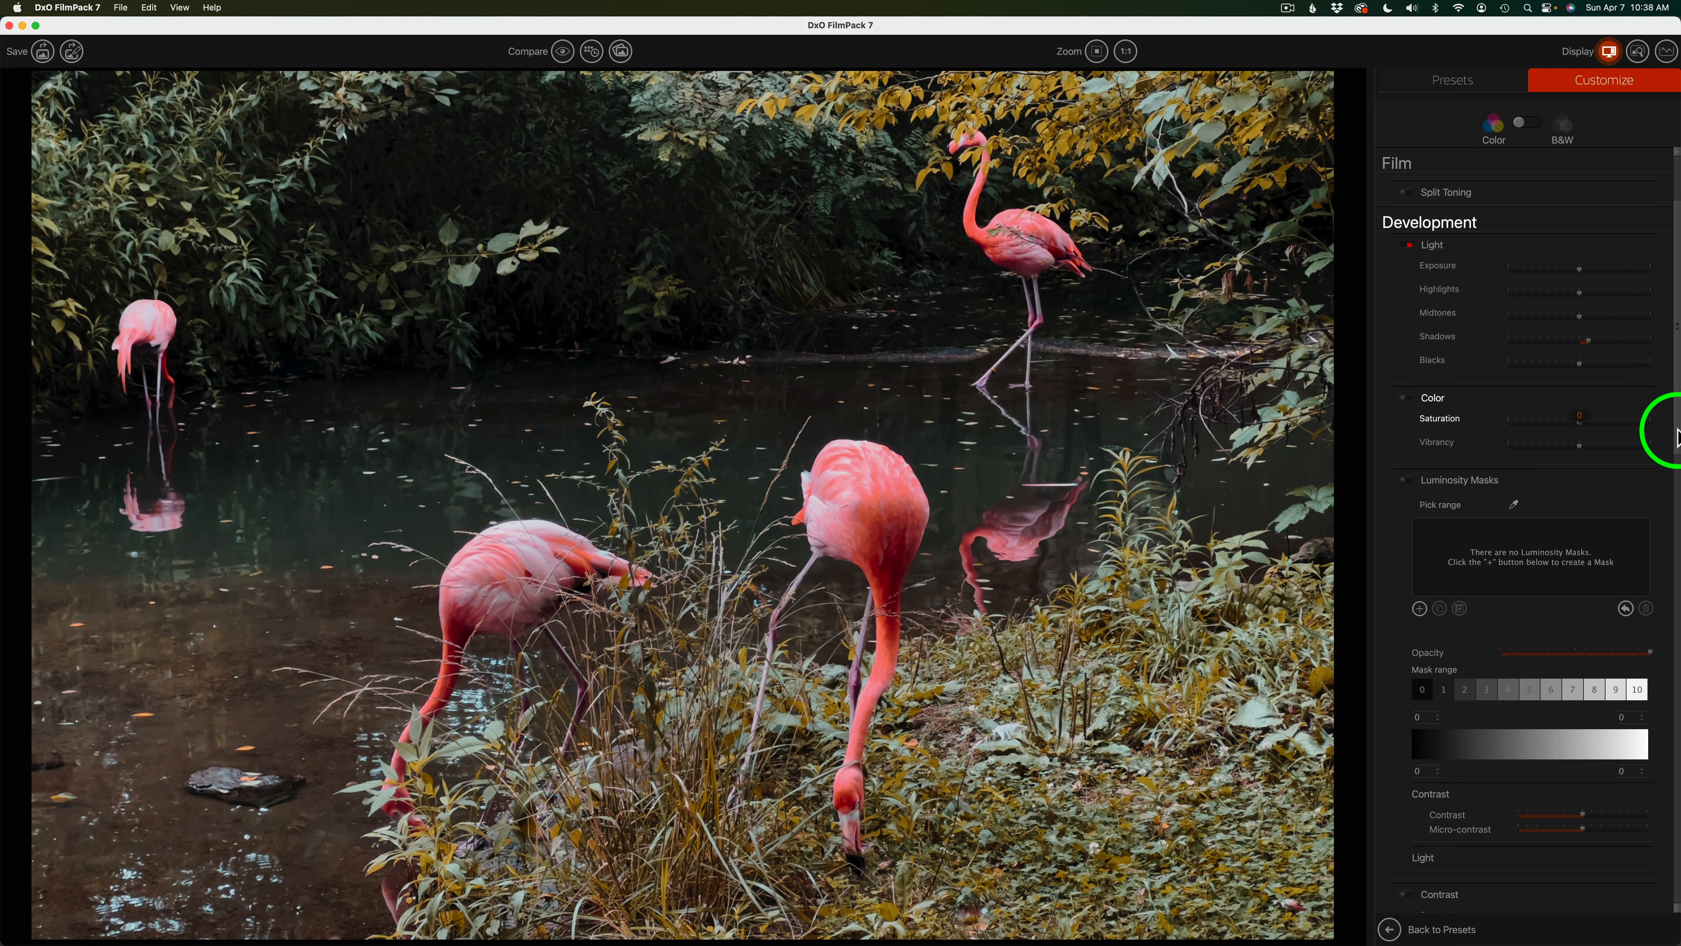
- Test a higher overall Contrast for the photo, and settle on a setting slightly below neutral
left_click_drag(1677, 430, 1679, 527)
scroll(1463, 319, "down", 5)
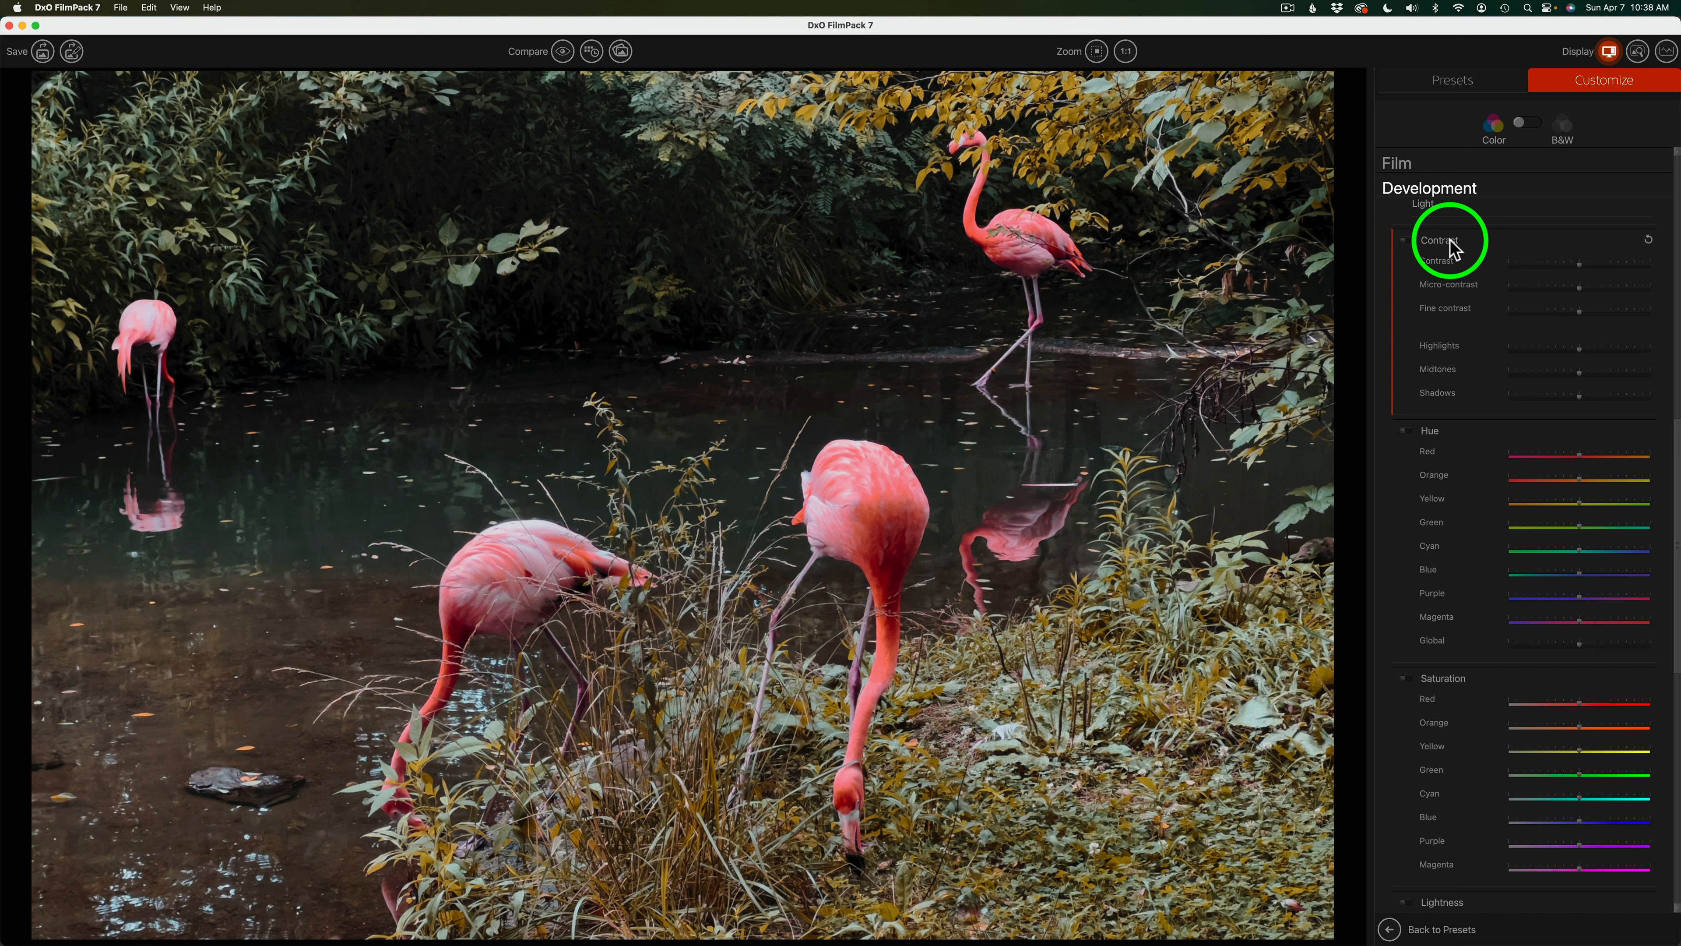
mouse_move(1579, 265)
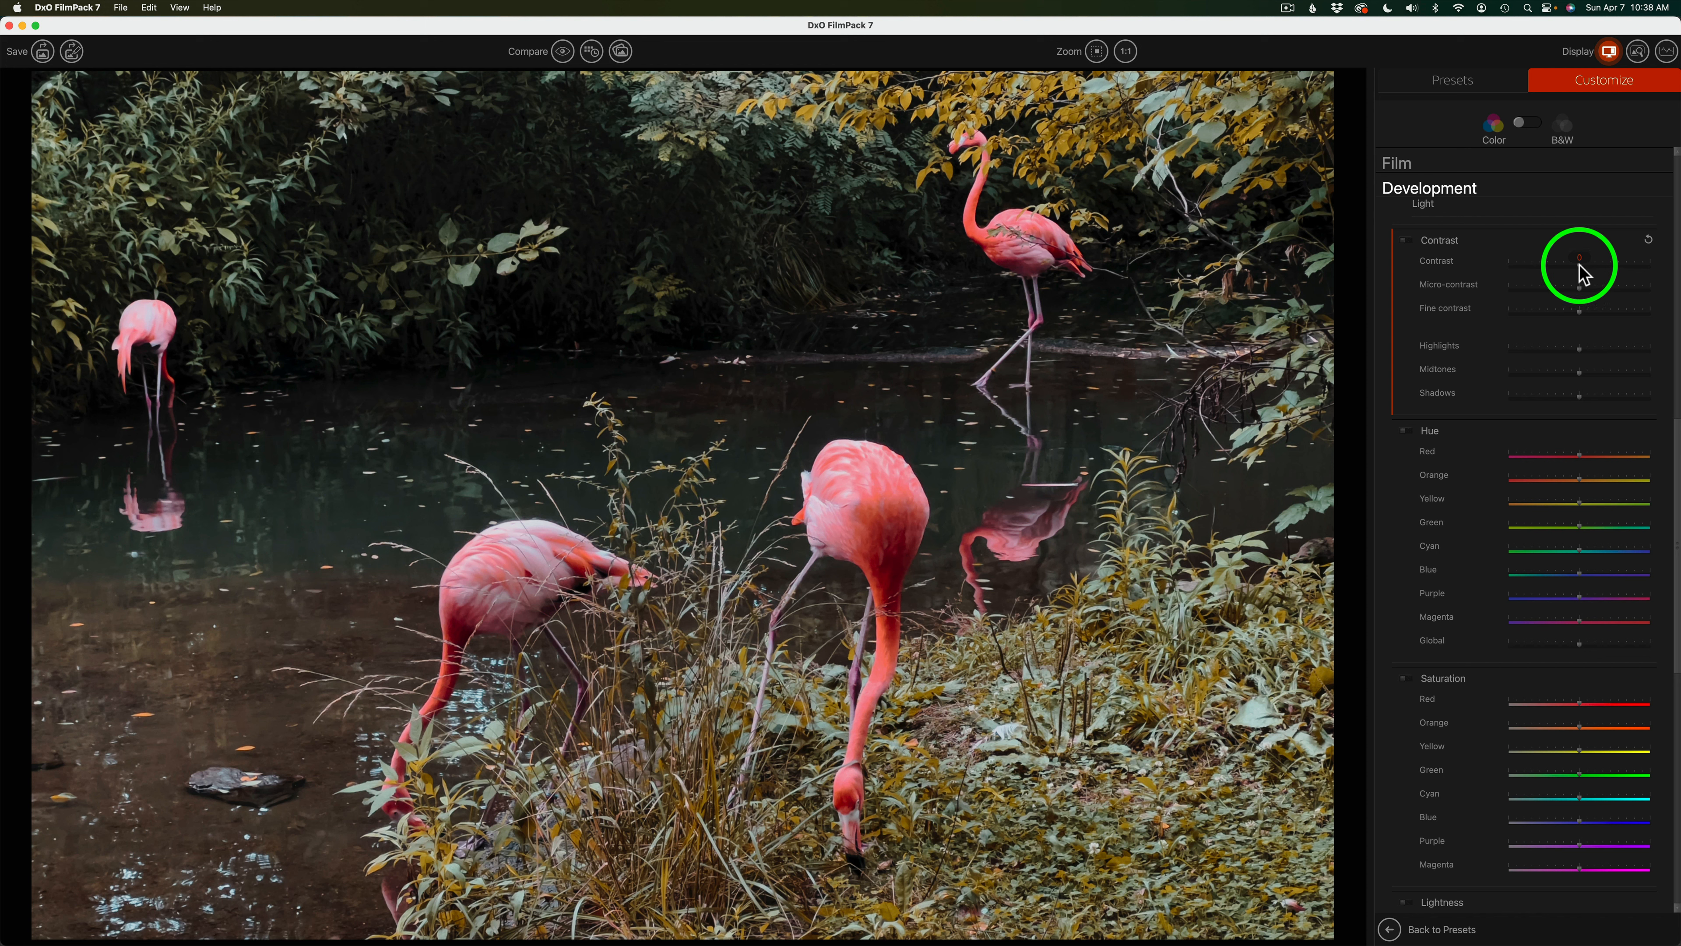
left_click_drag(1579, 265, 1596, 267)
double_click(1594, 266)
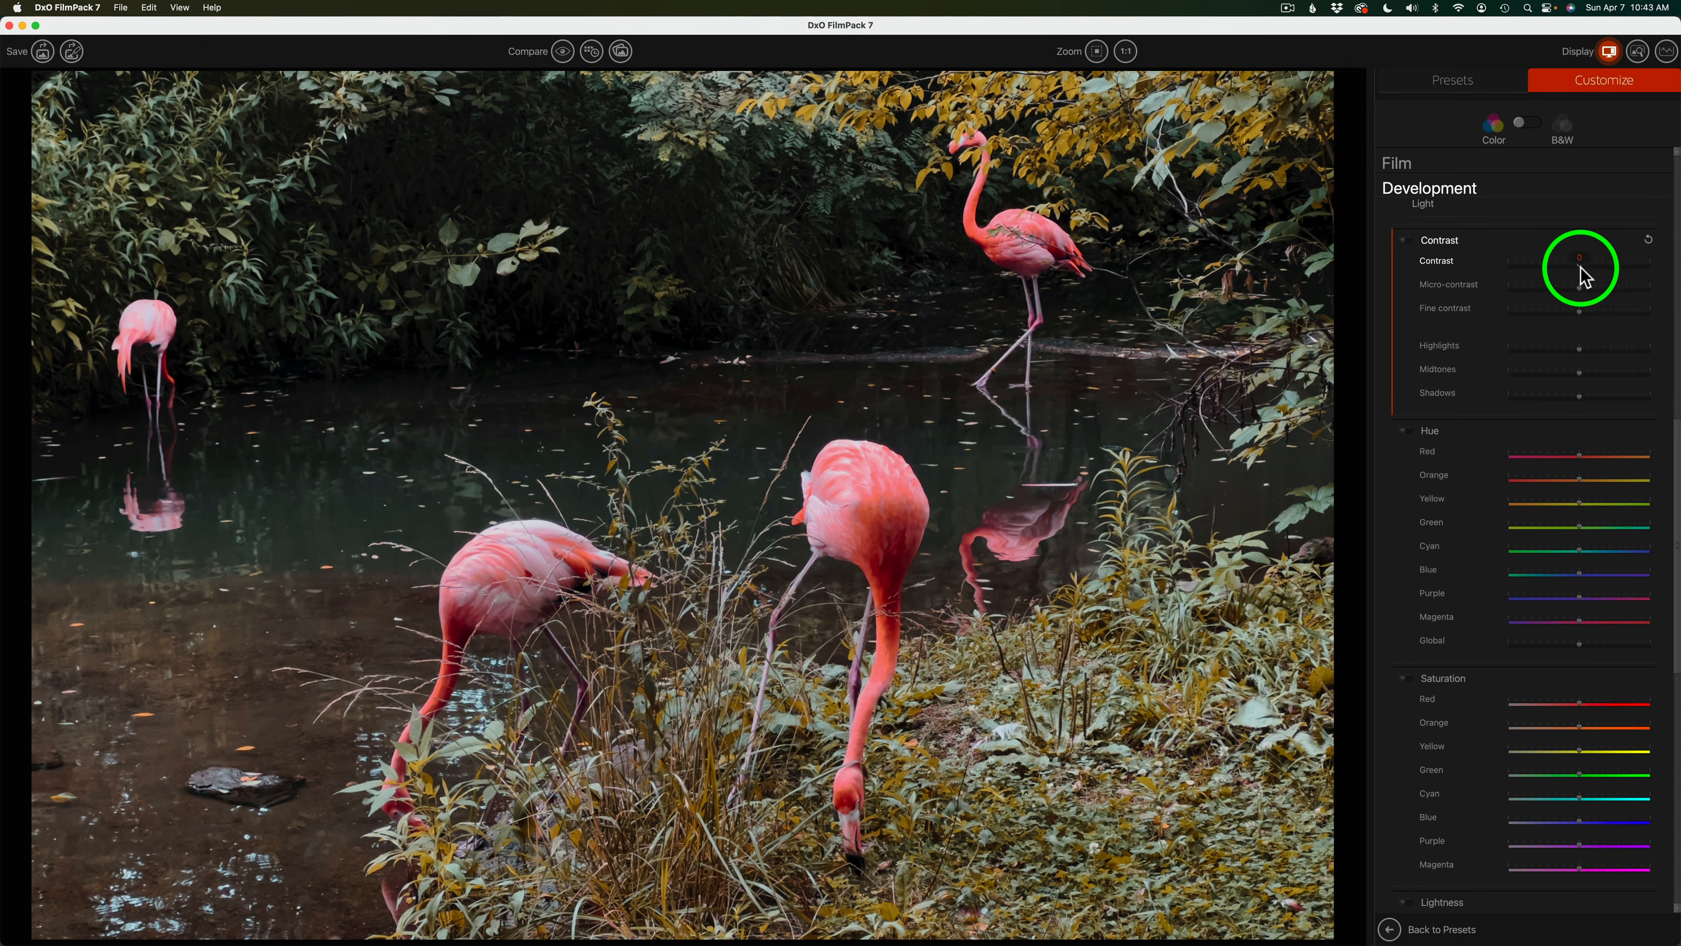
left_click_drag(1579, 266, 1574, 269)
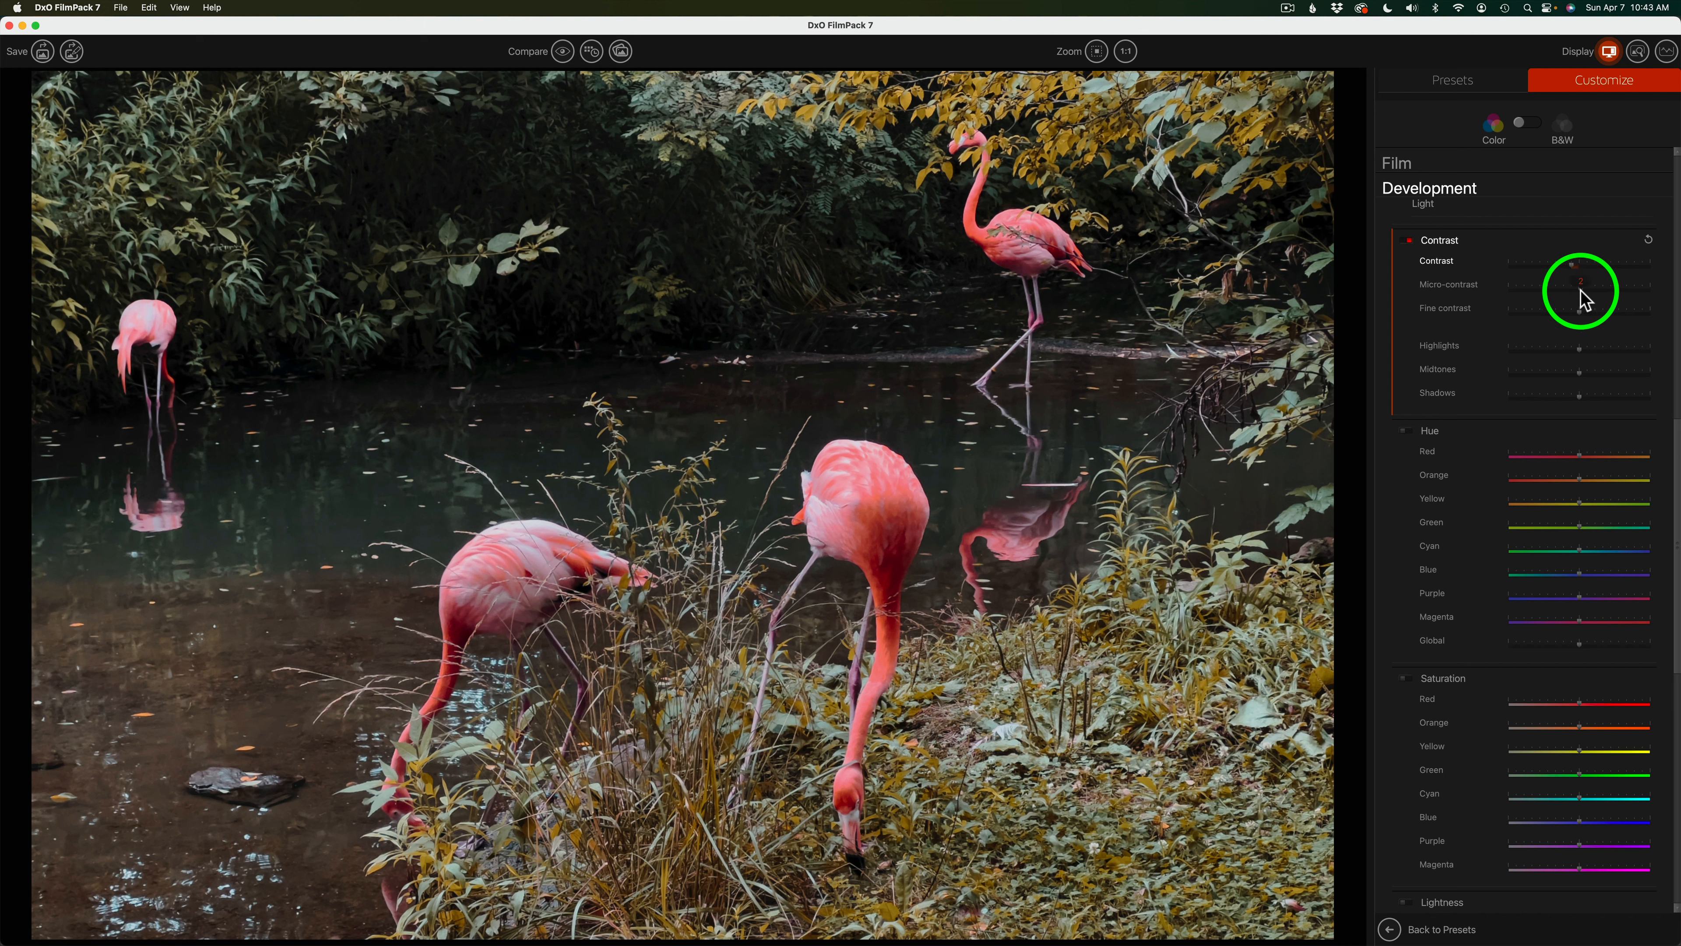
- Raise the overall Micro-contrast to about 10 and check the result against the original photo
mouse_move(1603, 299)
left_mouse_down()
mouse_move(1620, 303)
mouse_move(1591, 303)
left_mouse_up()
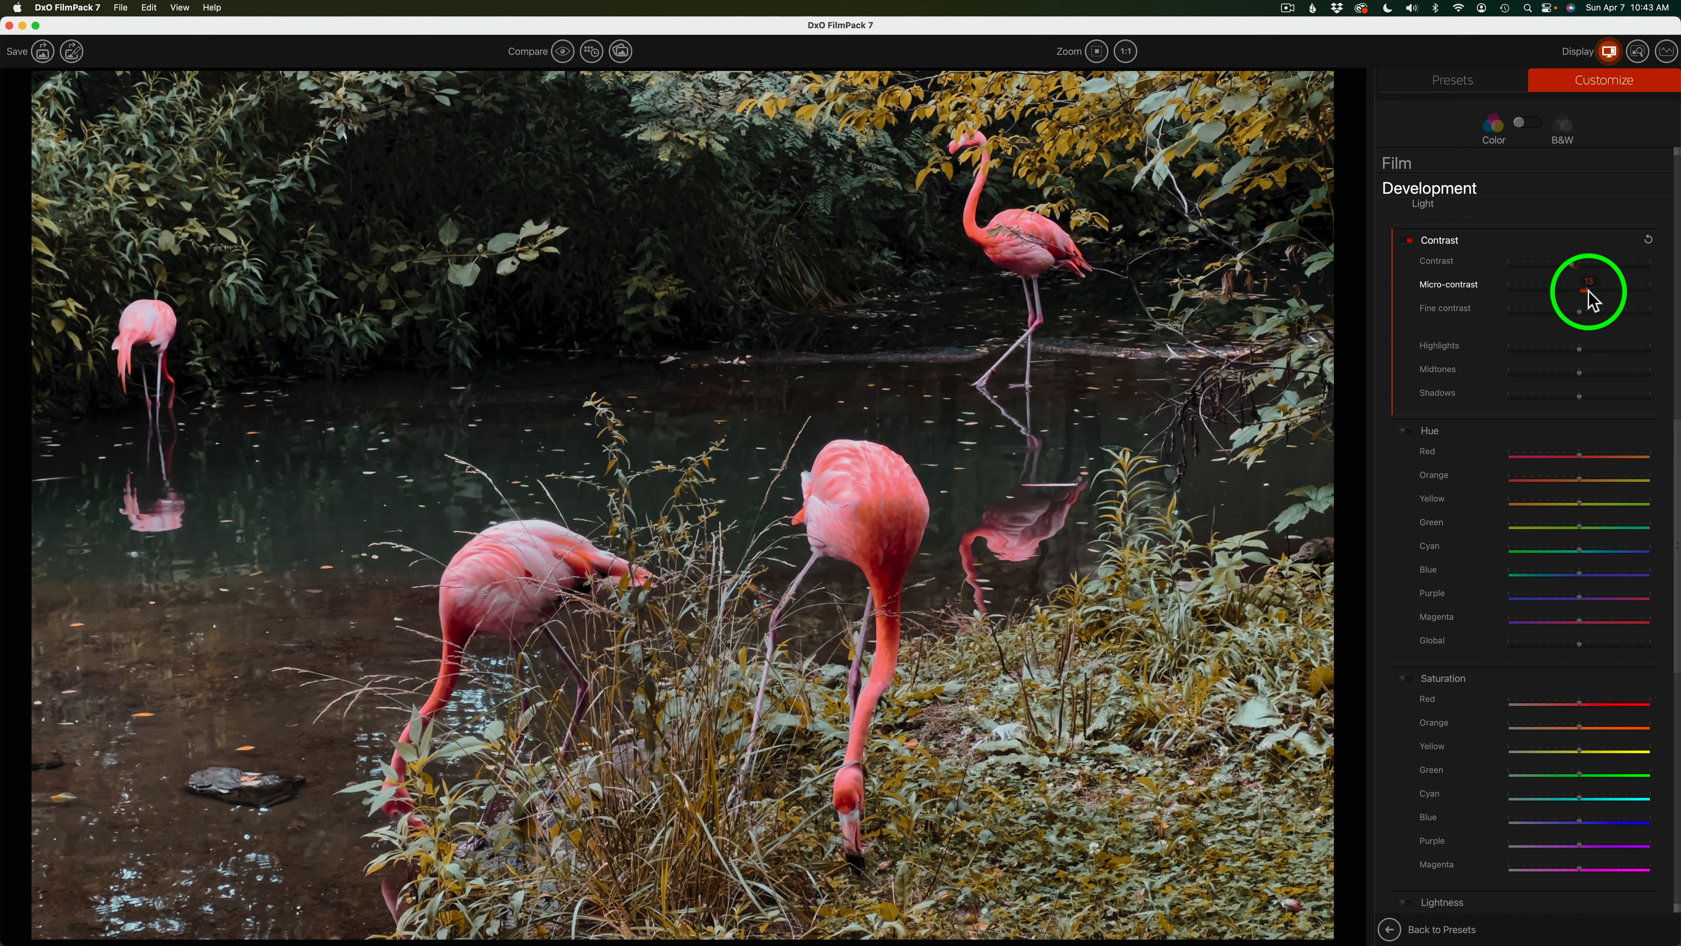
left_click(563, 52)
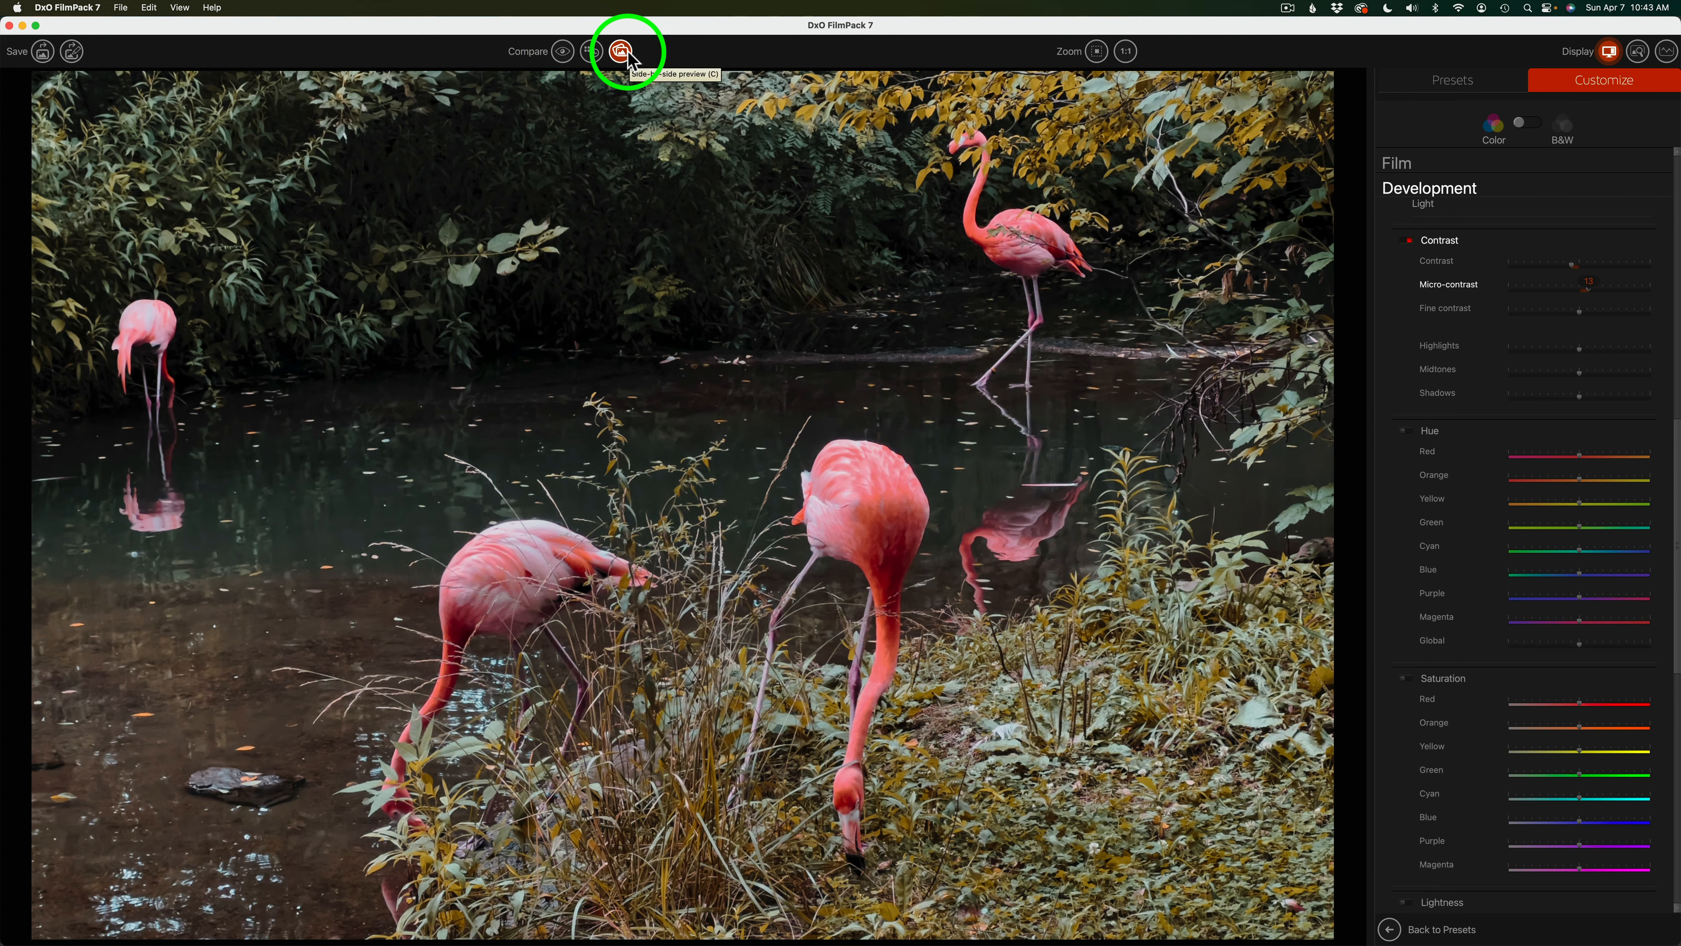
- Compare the original and current images in side-by-side, stacked and split previews, moving the divider, and return to the single view
left_click(624, 54)
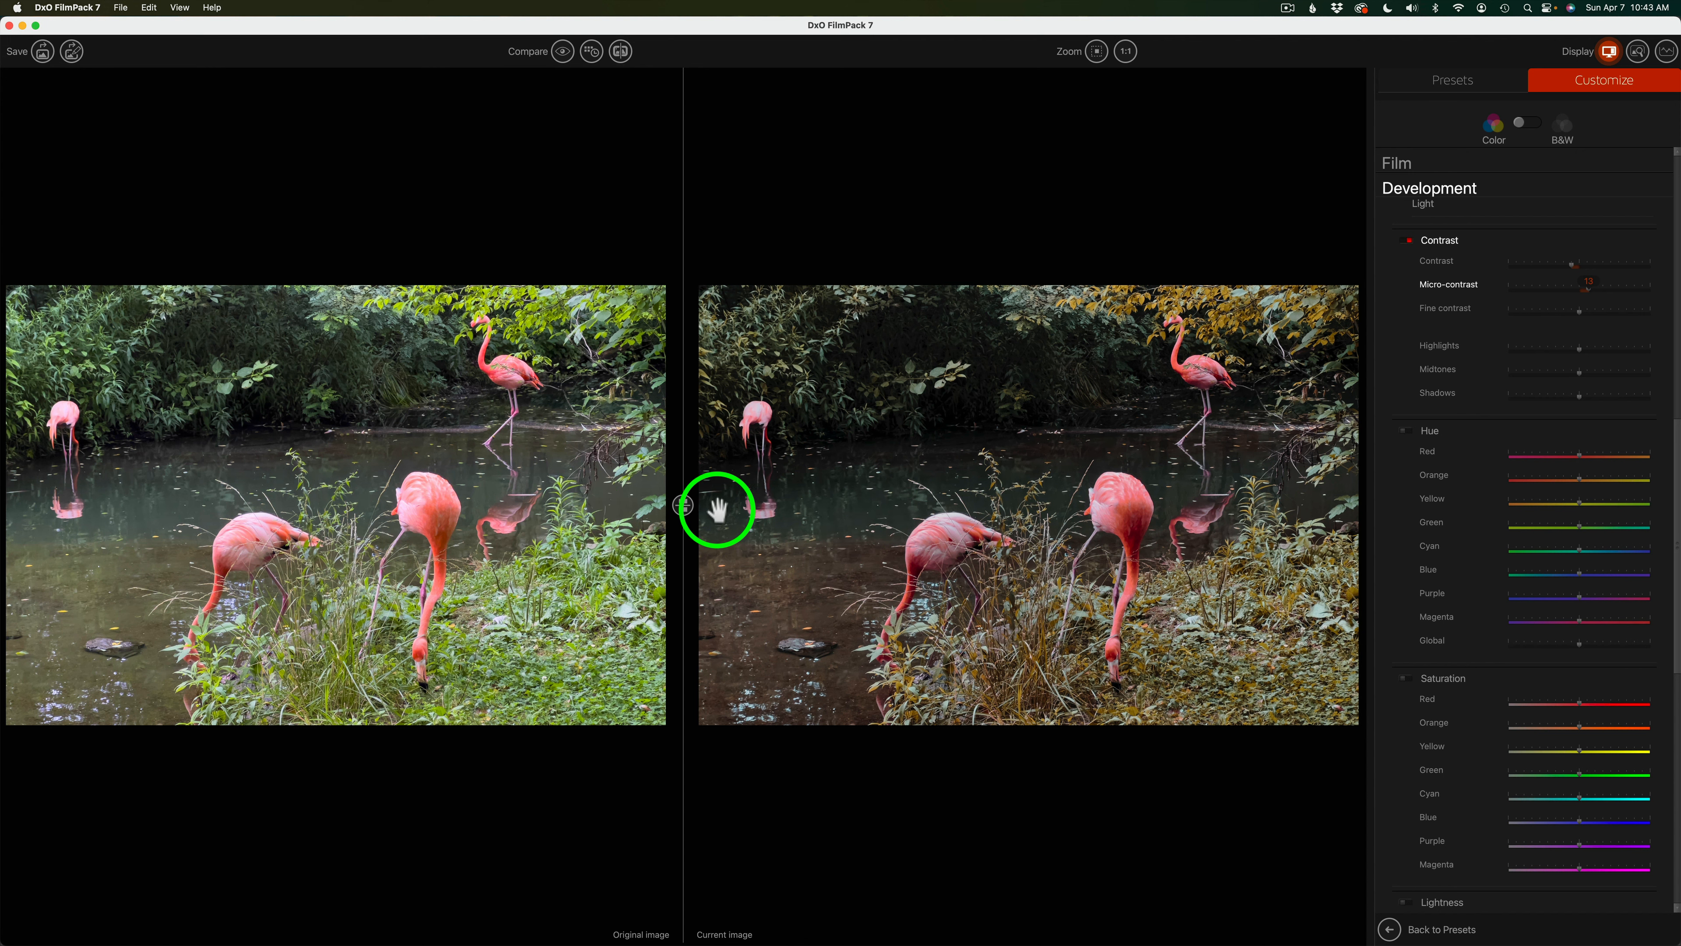
left_click(682, 506)
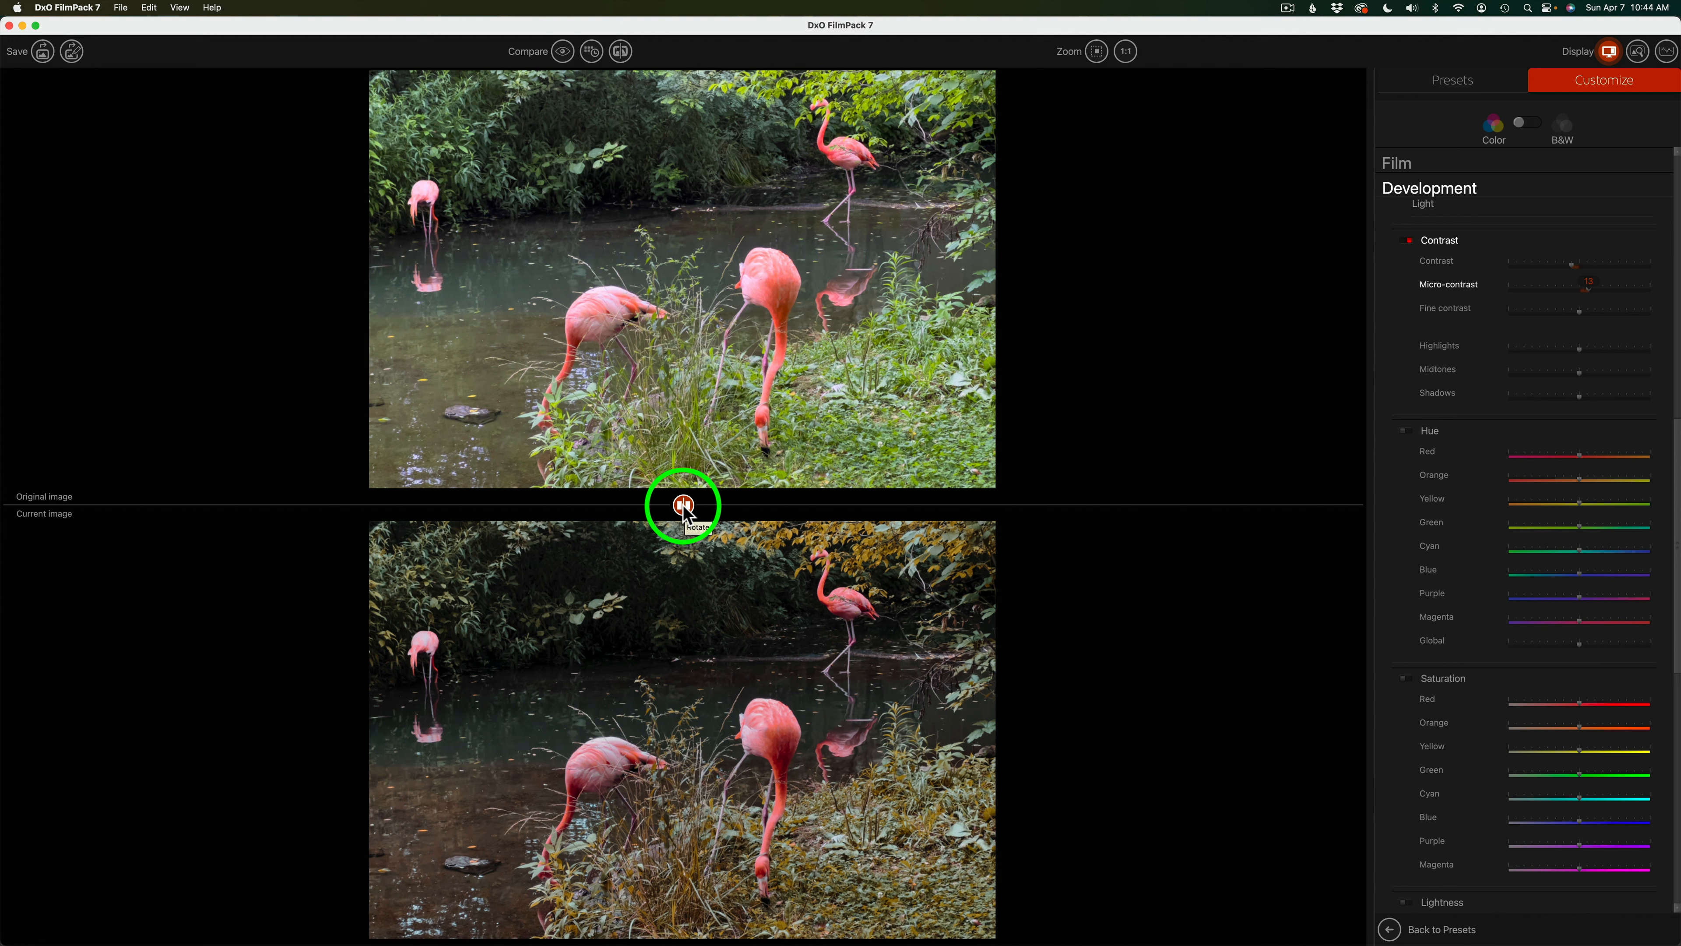
left_click(683, 506)
left_click(621, 52)
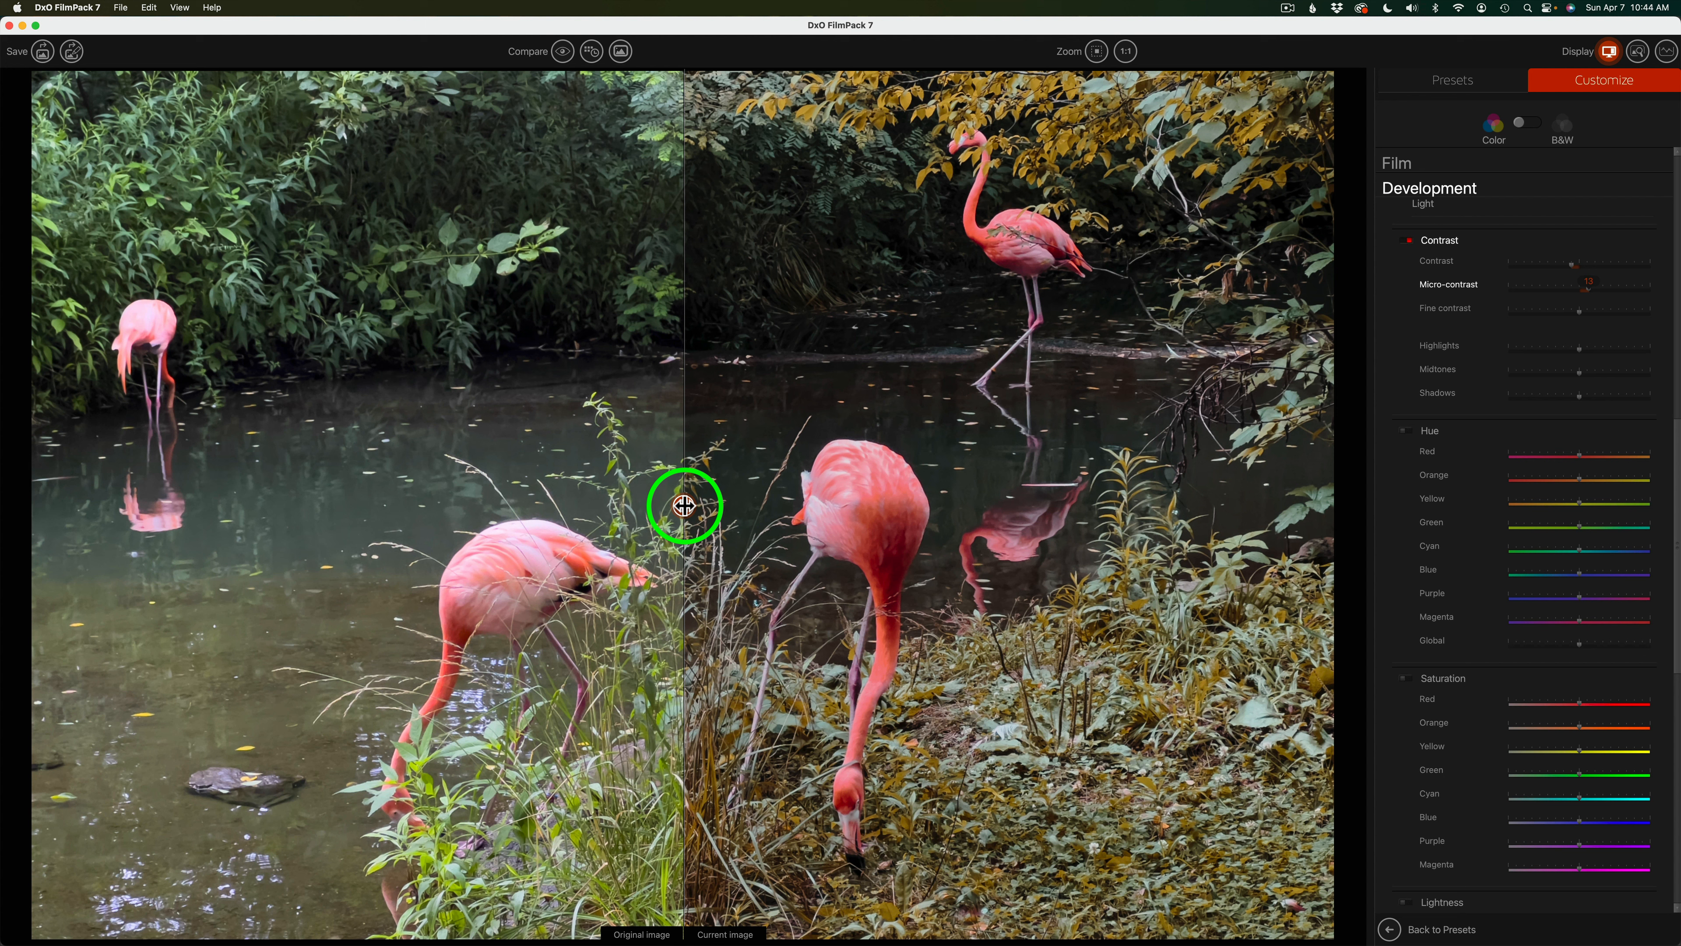
left_click_drag(680, 477, 695, 513)
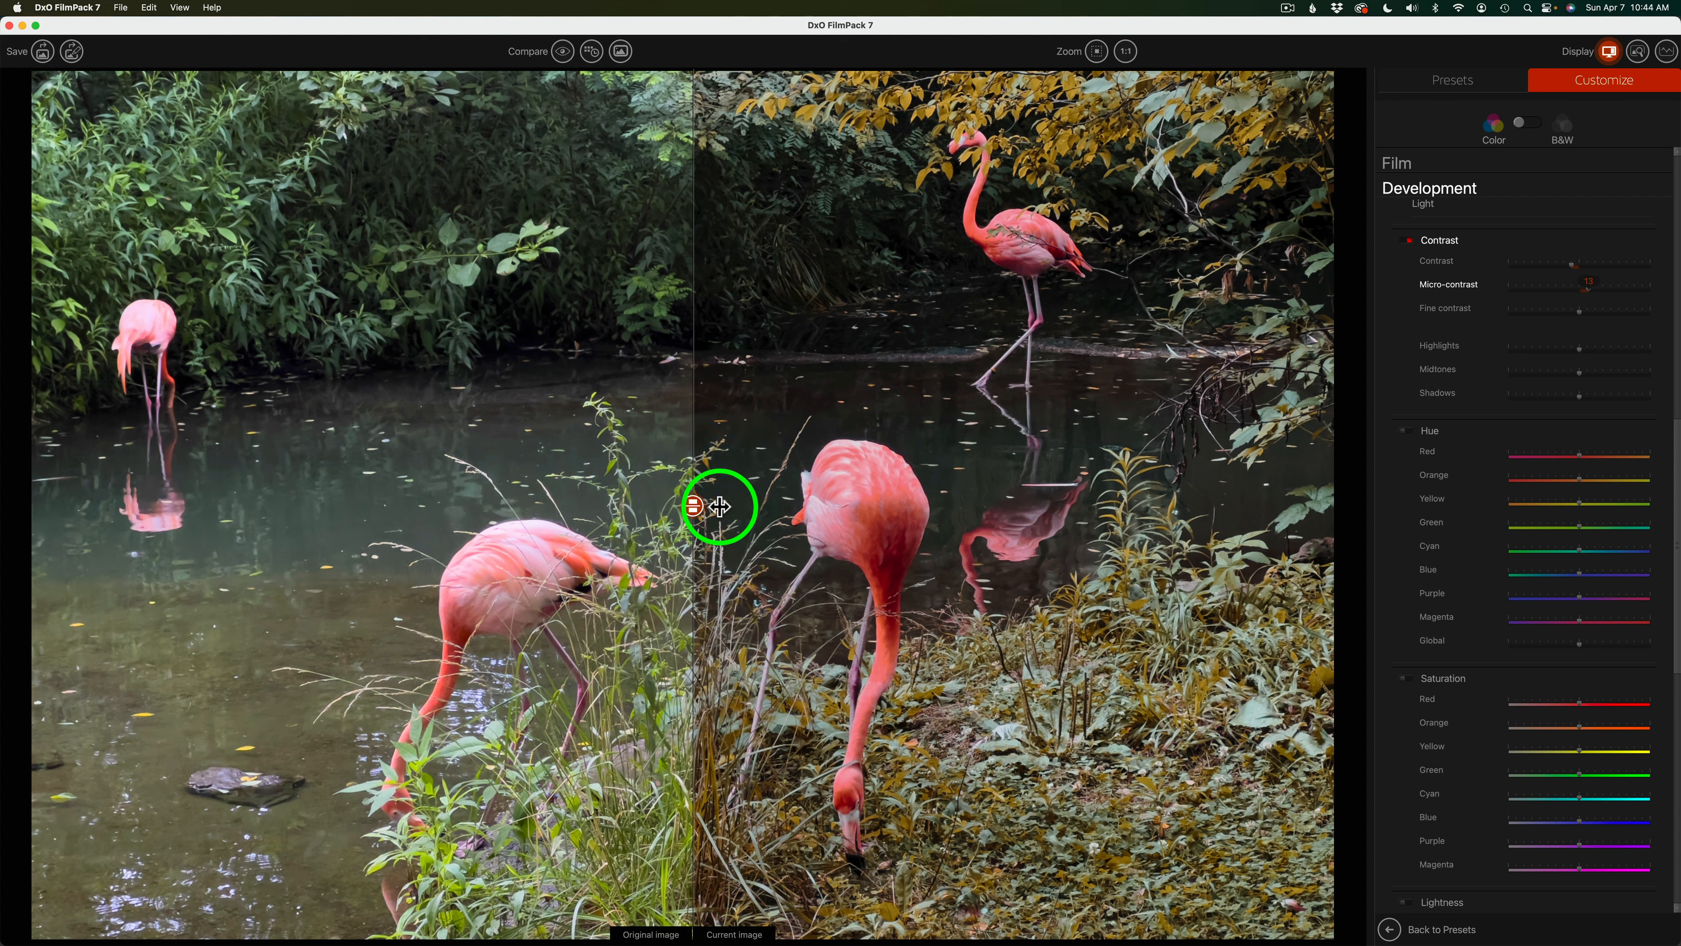
mouse_move(694, 428)
left_mouse_down()
mouse_move(991, 465)
mouse_move(320, 397)
mouse_move(825, 439)
mouse_move(713, 435)
left_mouse_up()
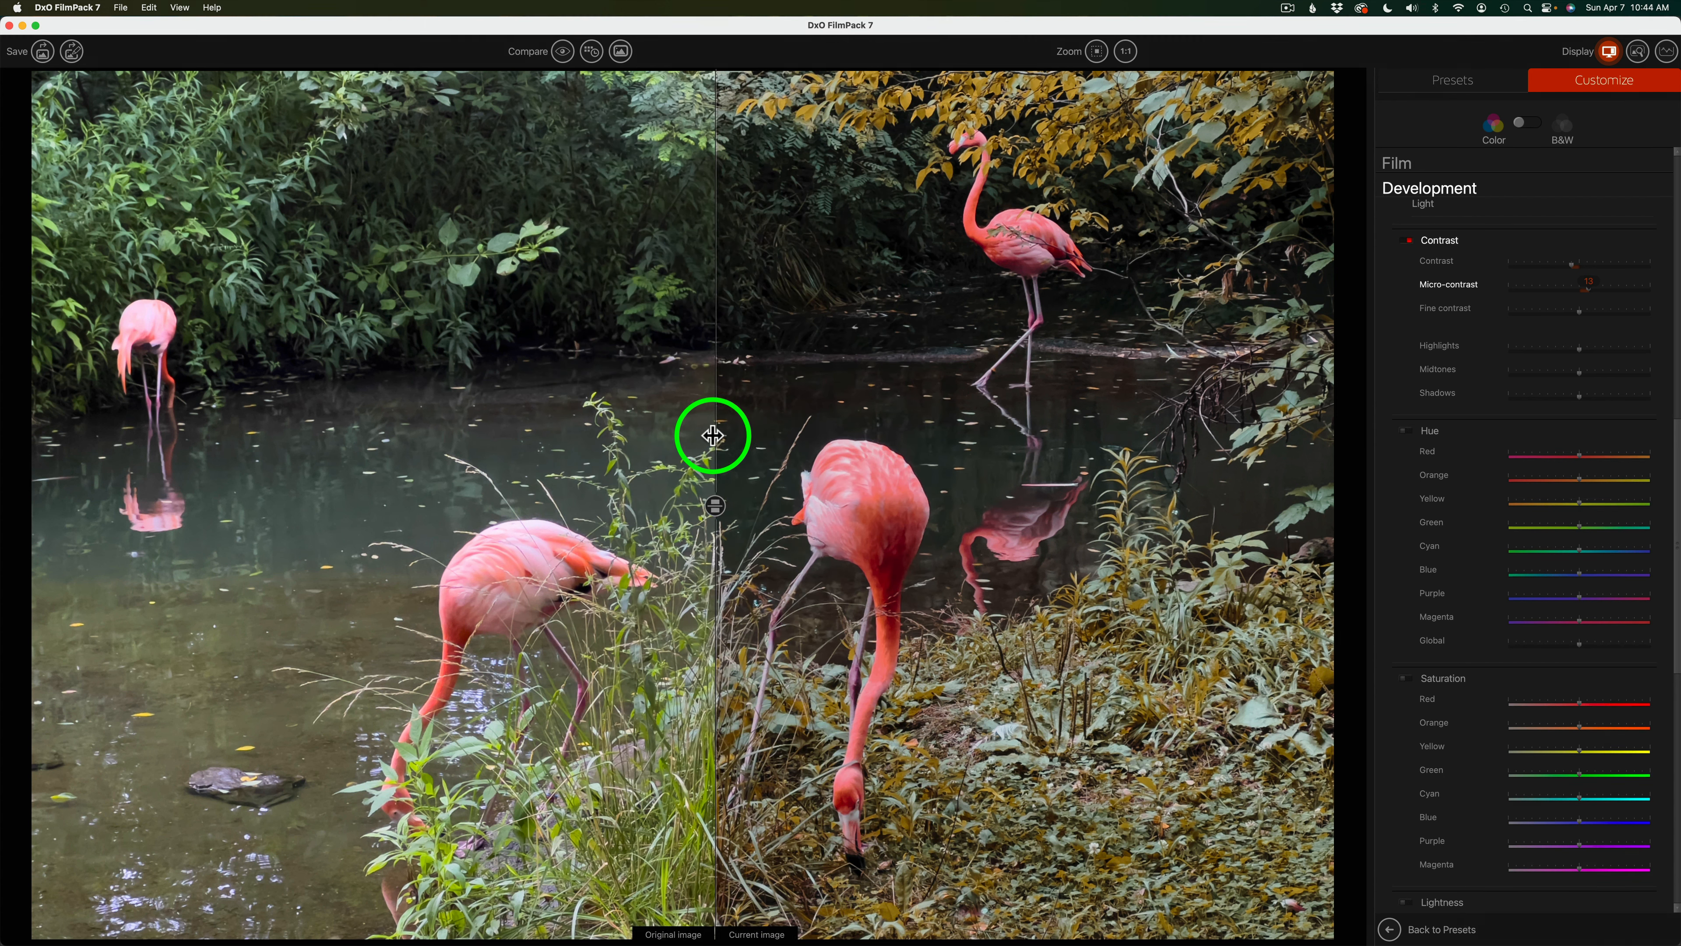
left_click(621, 51)
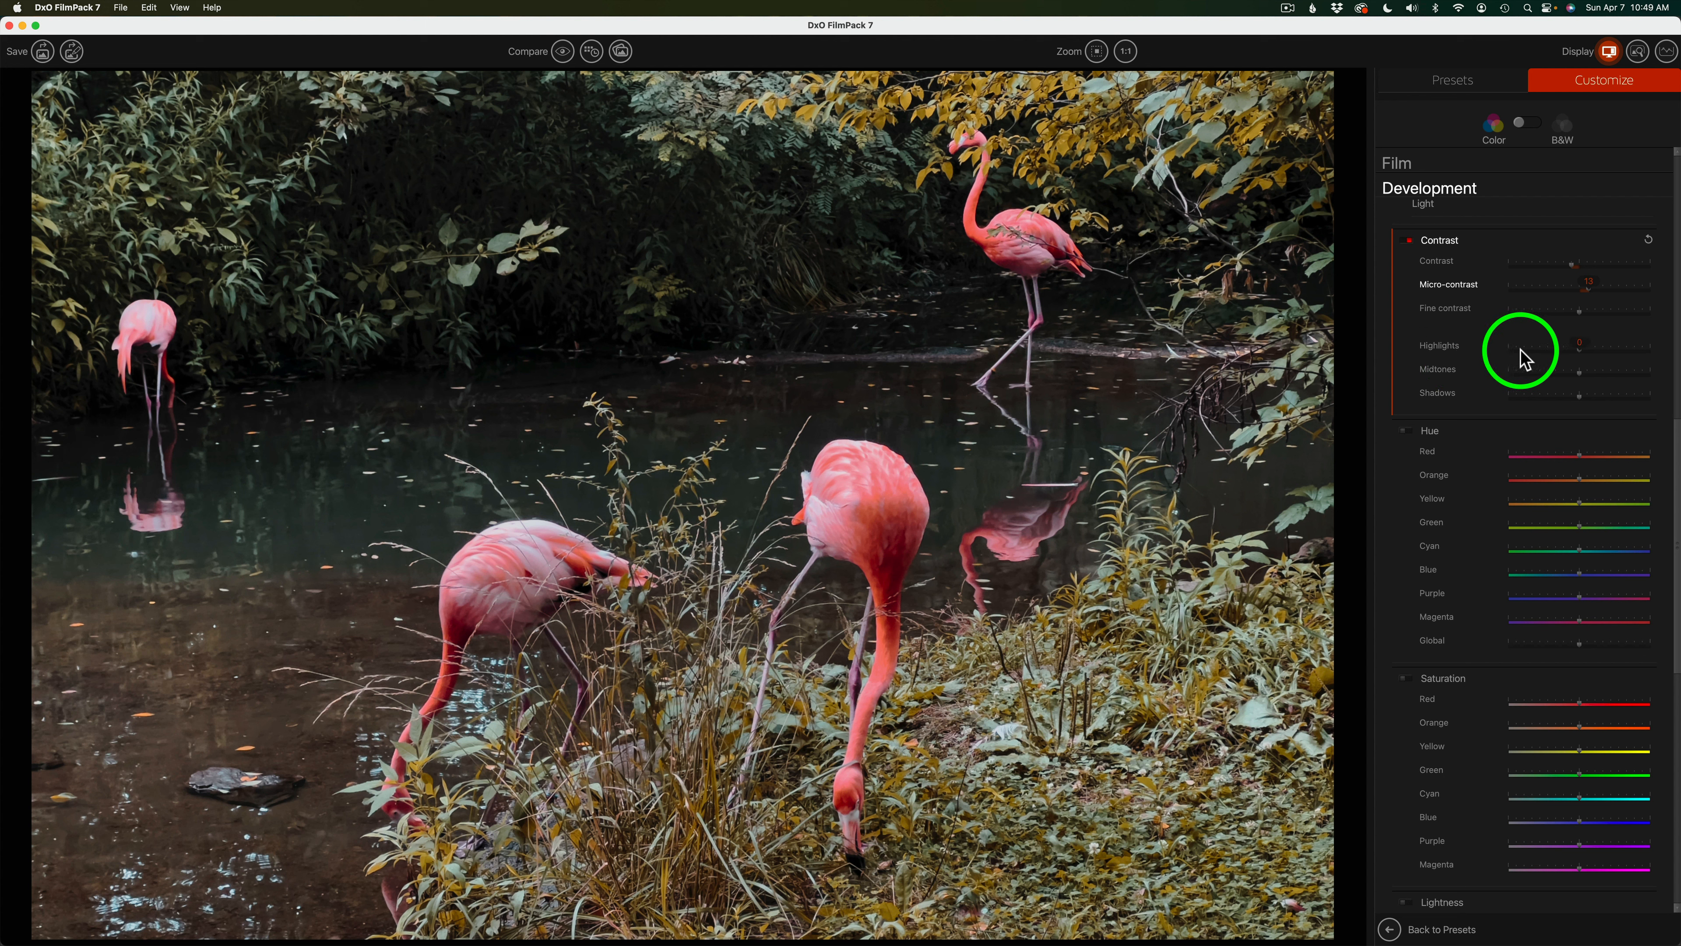
- Try different Contrast settings for the highlights, midtones and shadows and reset them to neutral
left_click_drag(1574, 355, 1640, 379)
double_click(1639, 378)
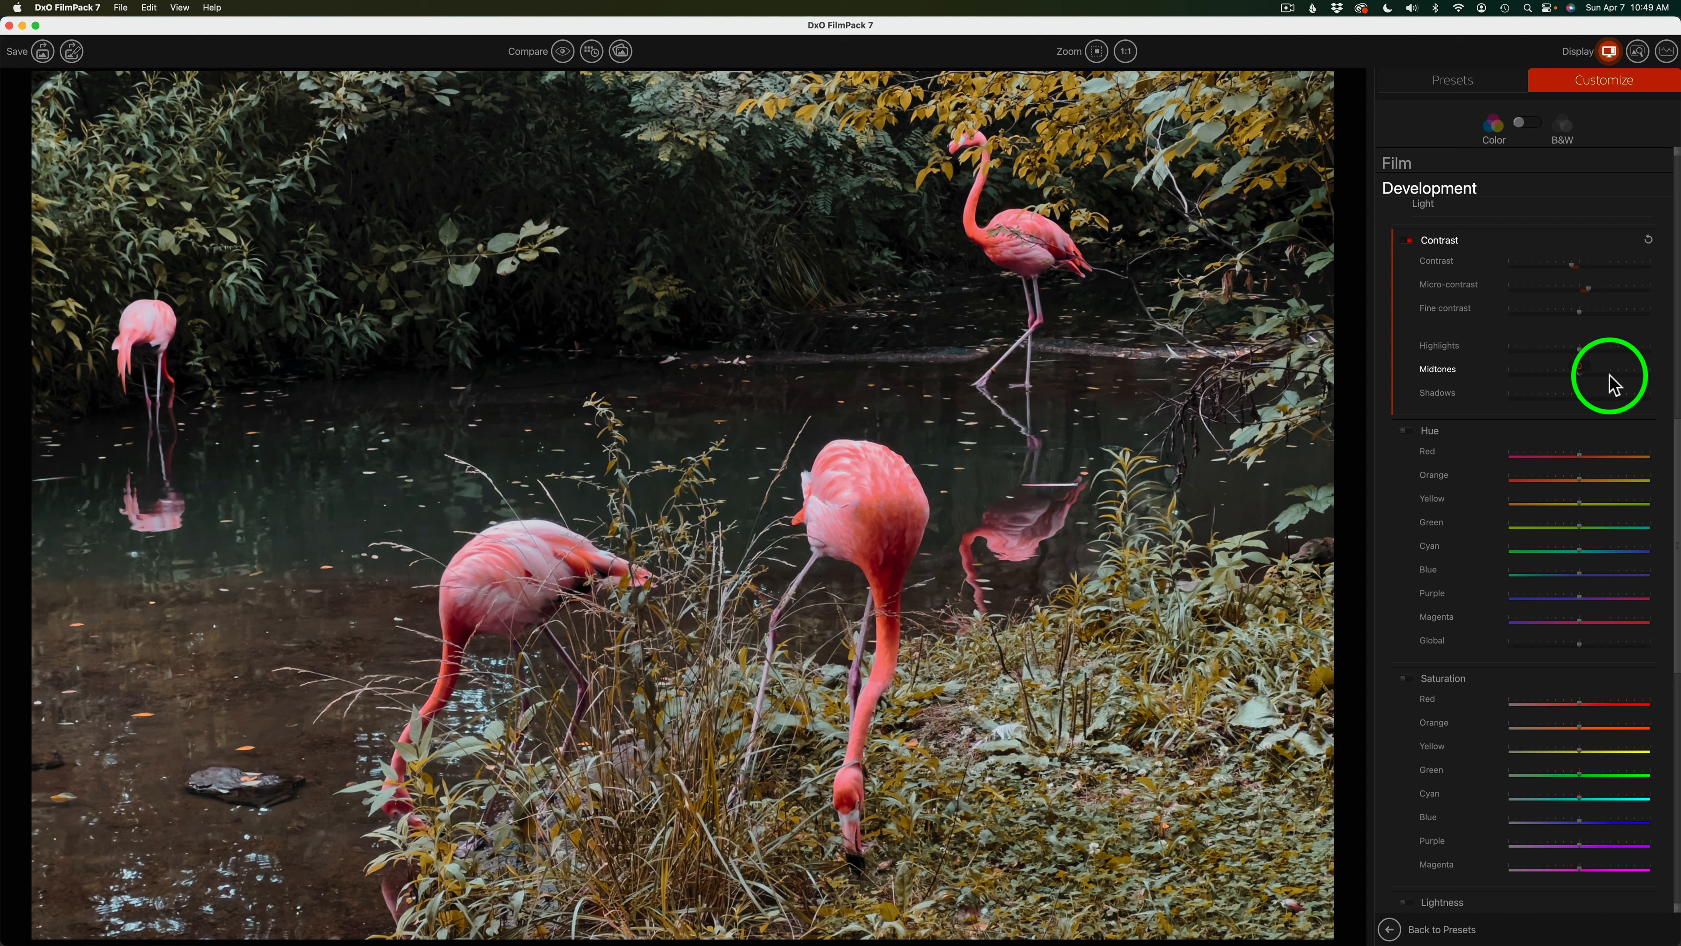
mouse_move(1579, 396)
left_mouse_down()
mouse_move(1632, 398)
mouse_move(1548, 396)
left_mouse_up()
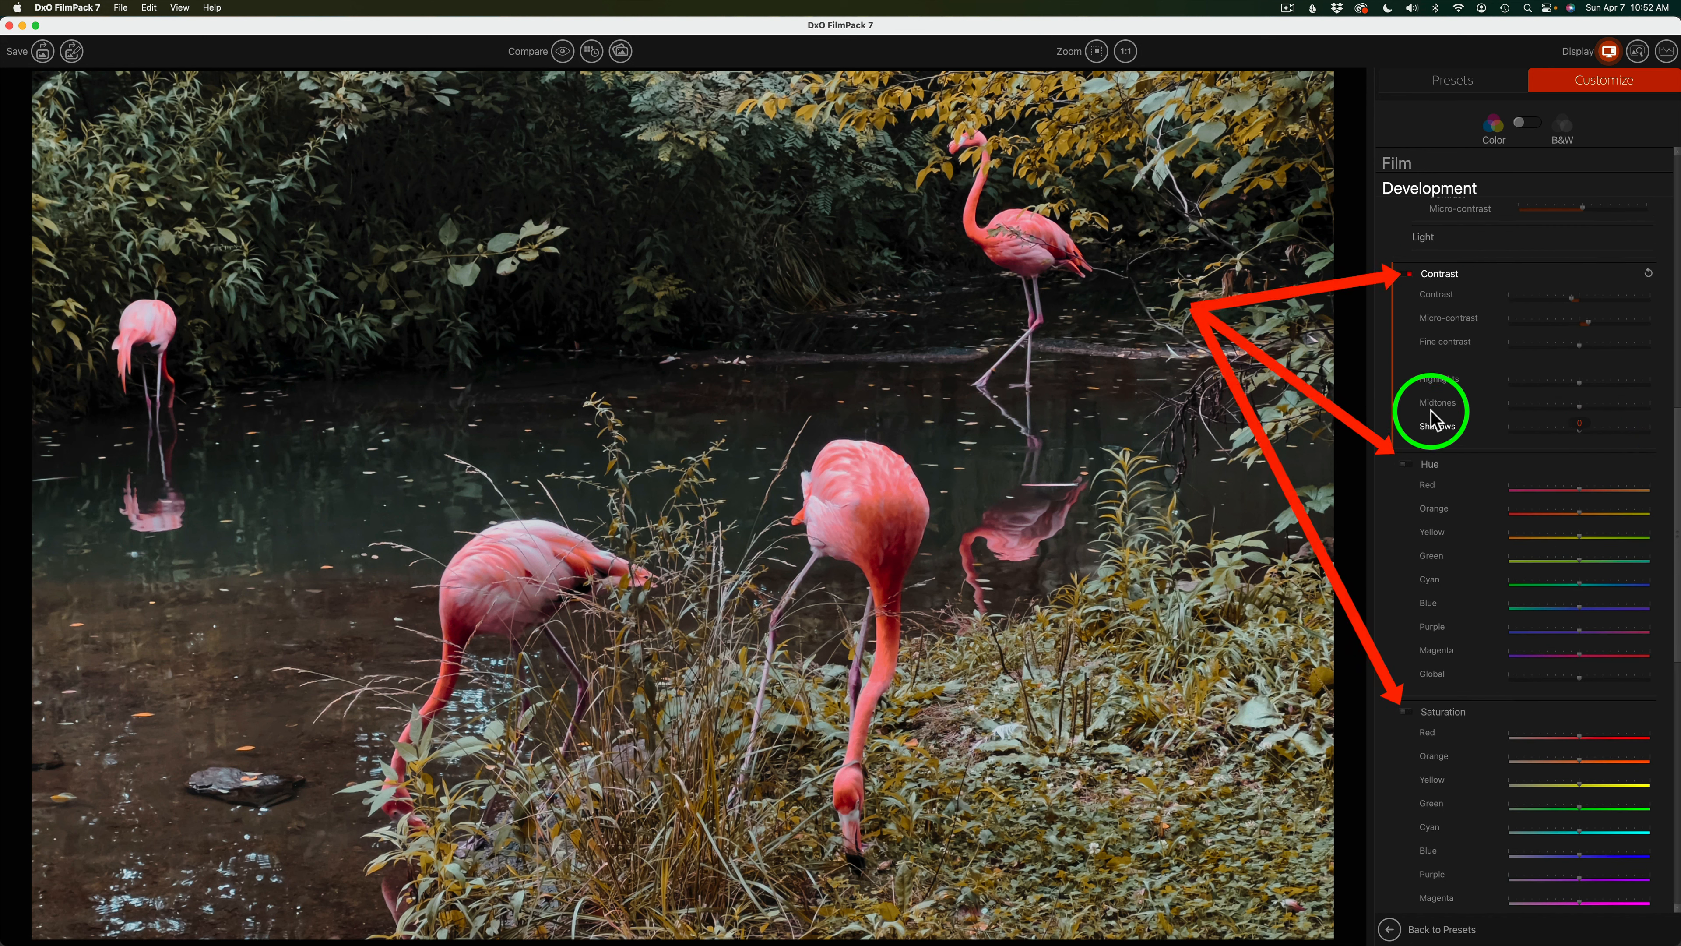
- Turn the Contrast adjustments off and on again to judge their effect, and collapse that group
left_click(1409, 274)
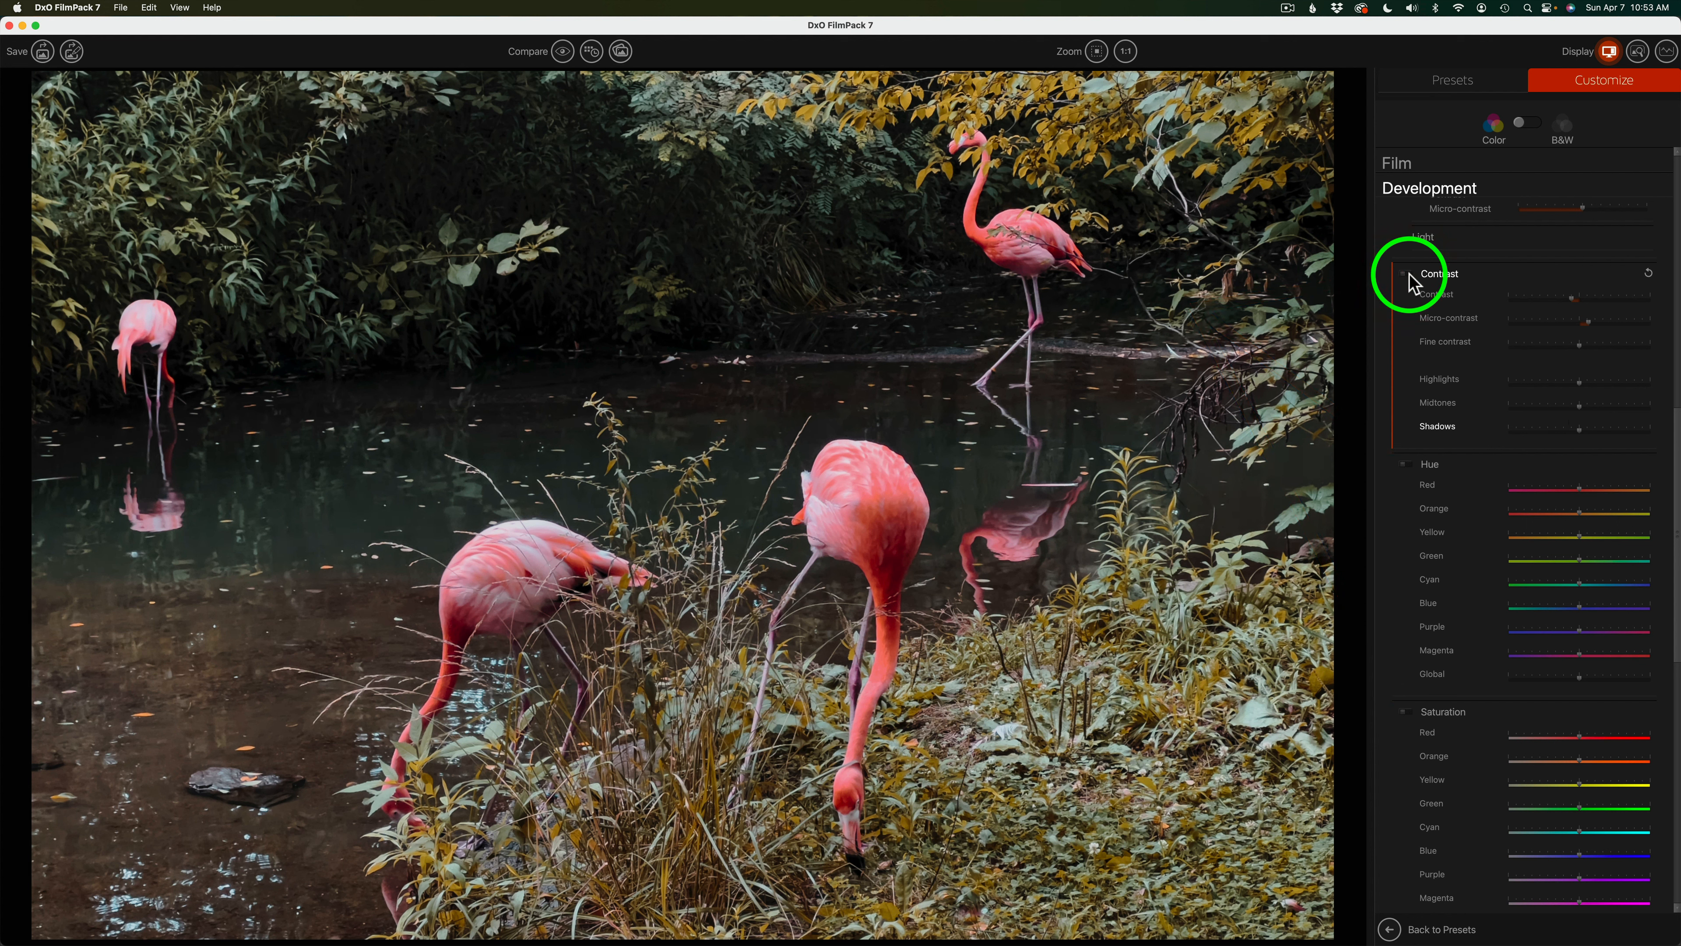
left_click(1407, 274)
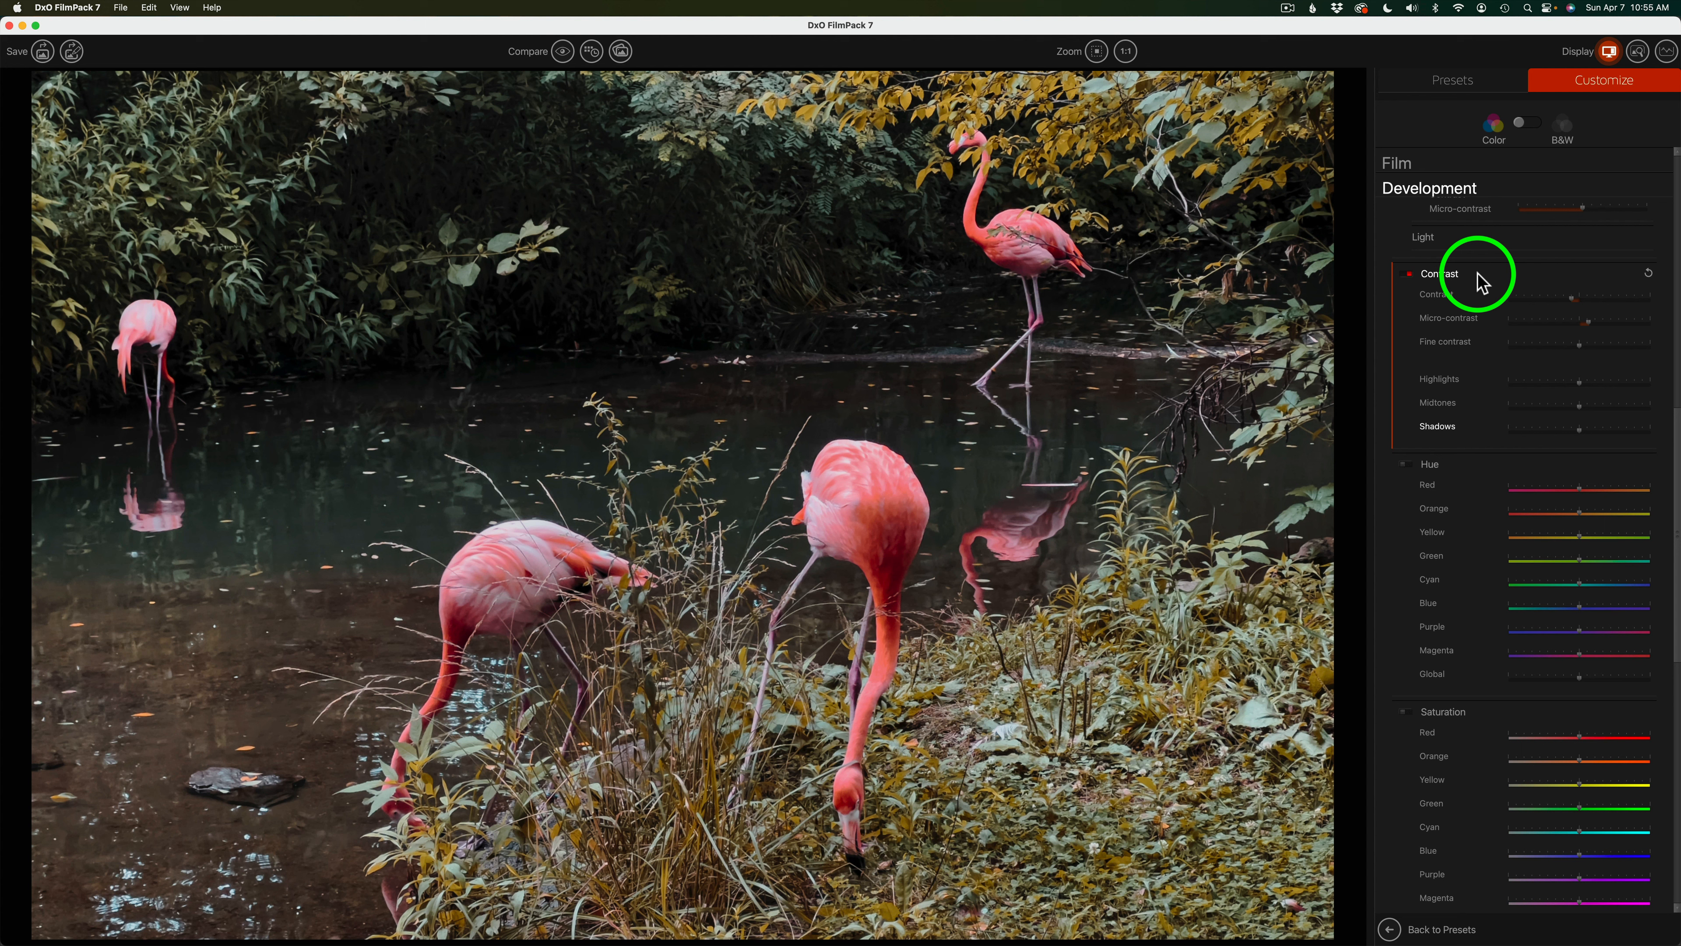
left_click(1494, 282)
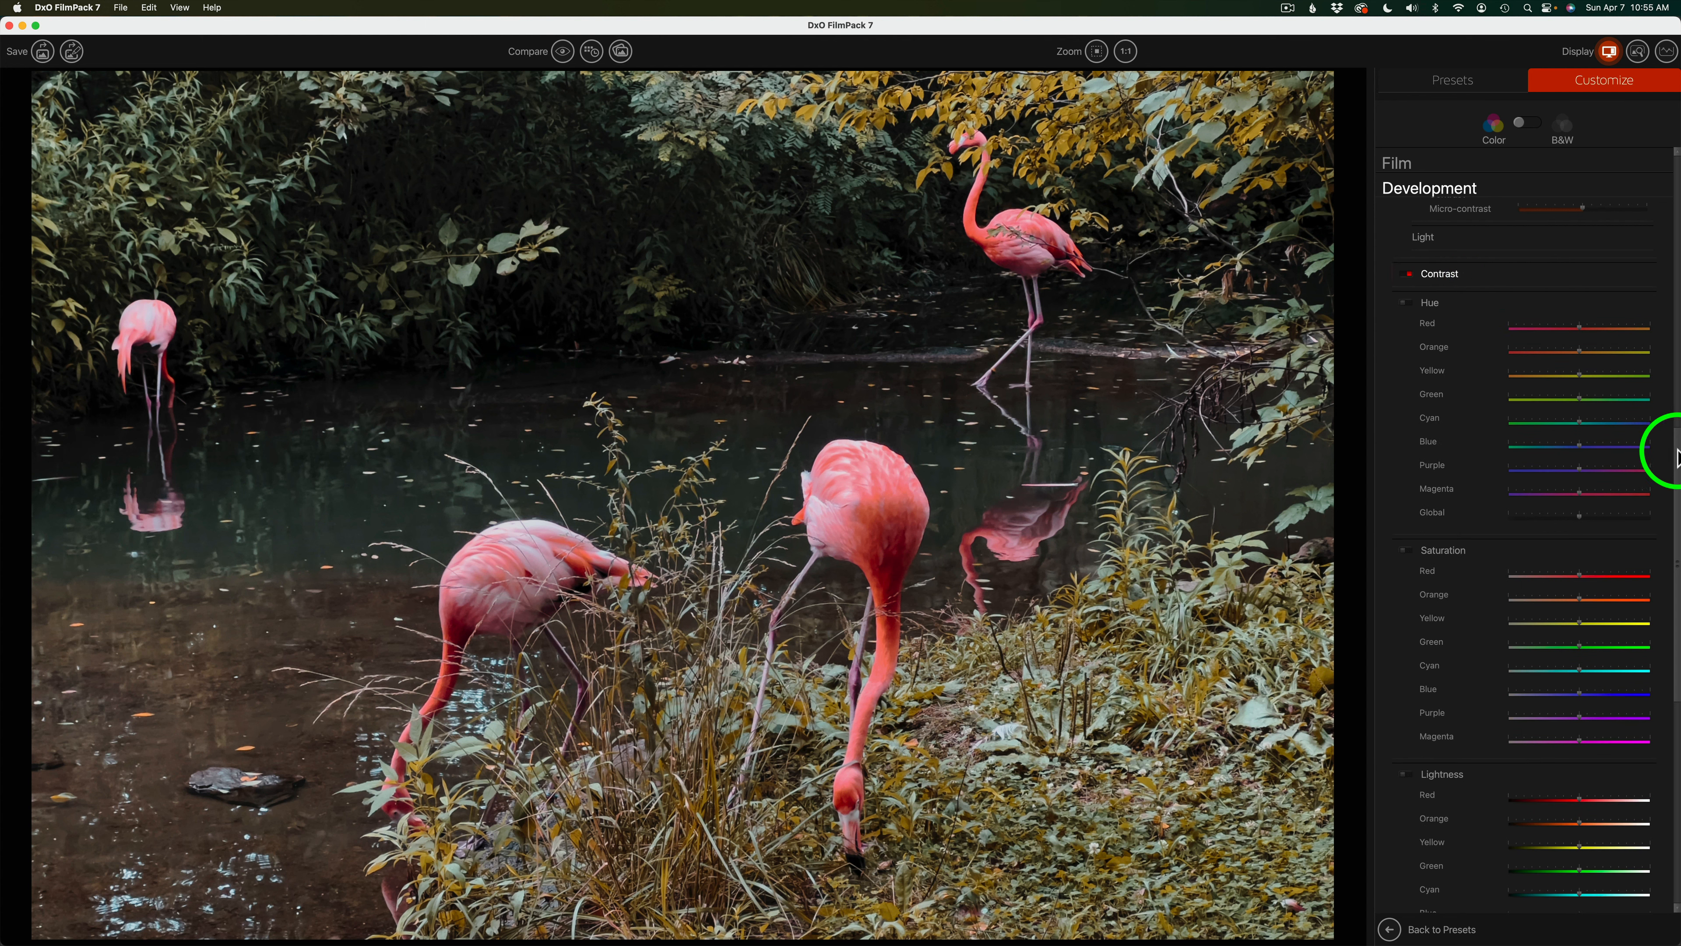
- Try a strong positive shift of the Global hue and reset it to neutral
left_click_drag(1676, 460, 1679, 482)
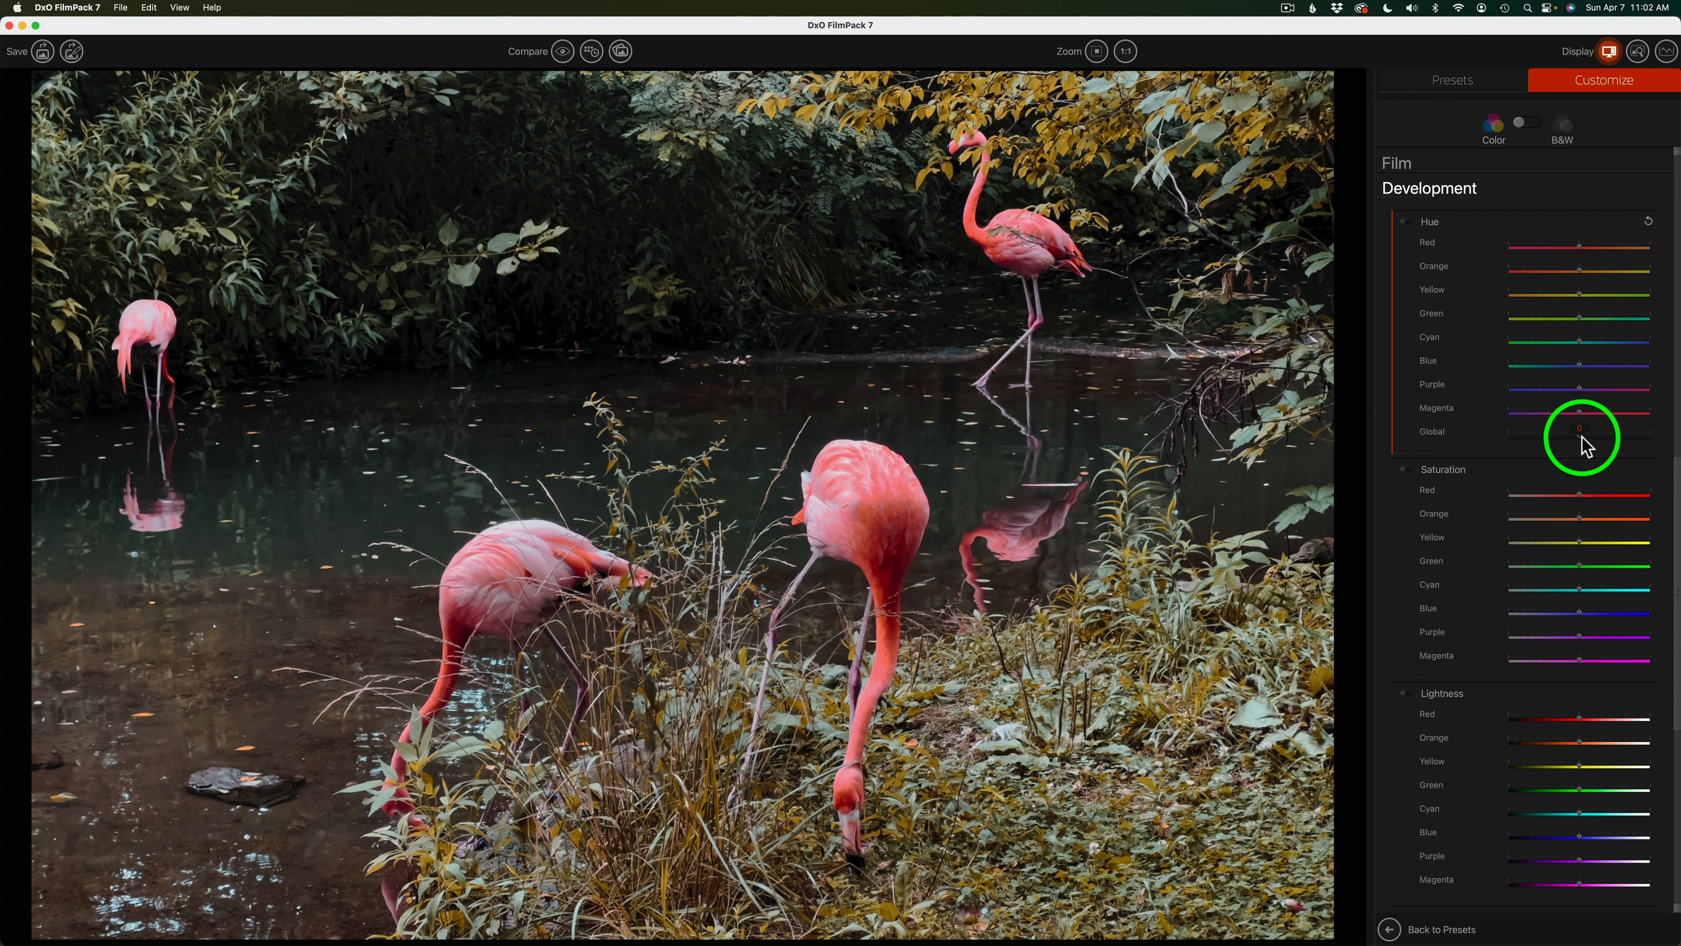
left_click_drag(1580, 437, 1608, 440)
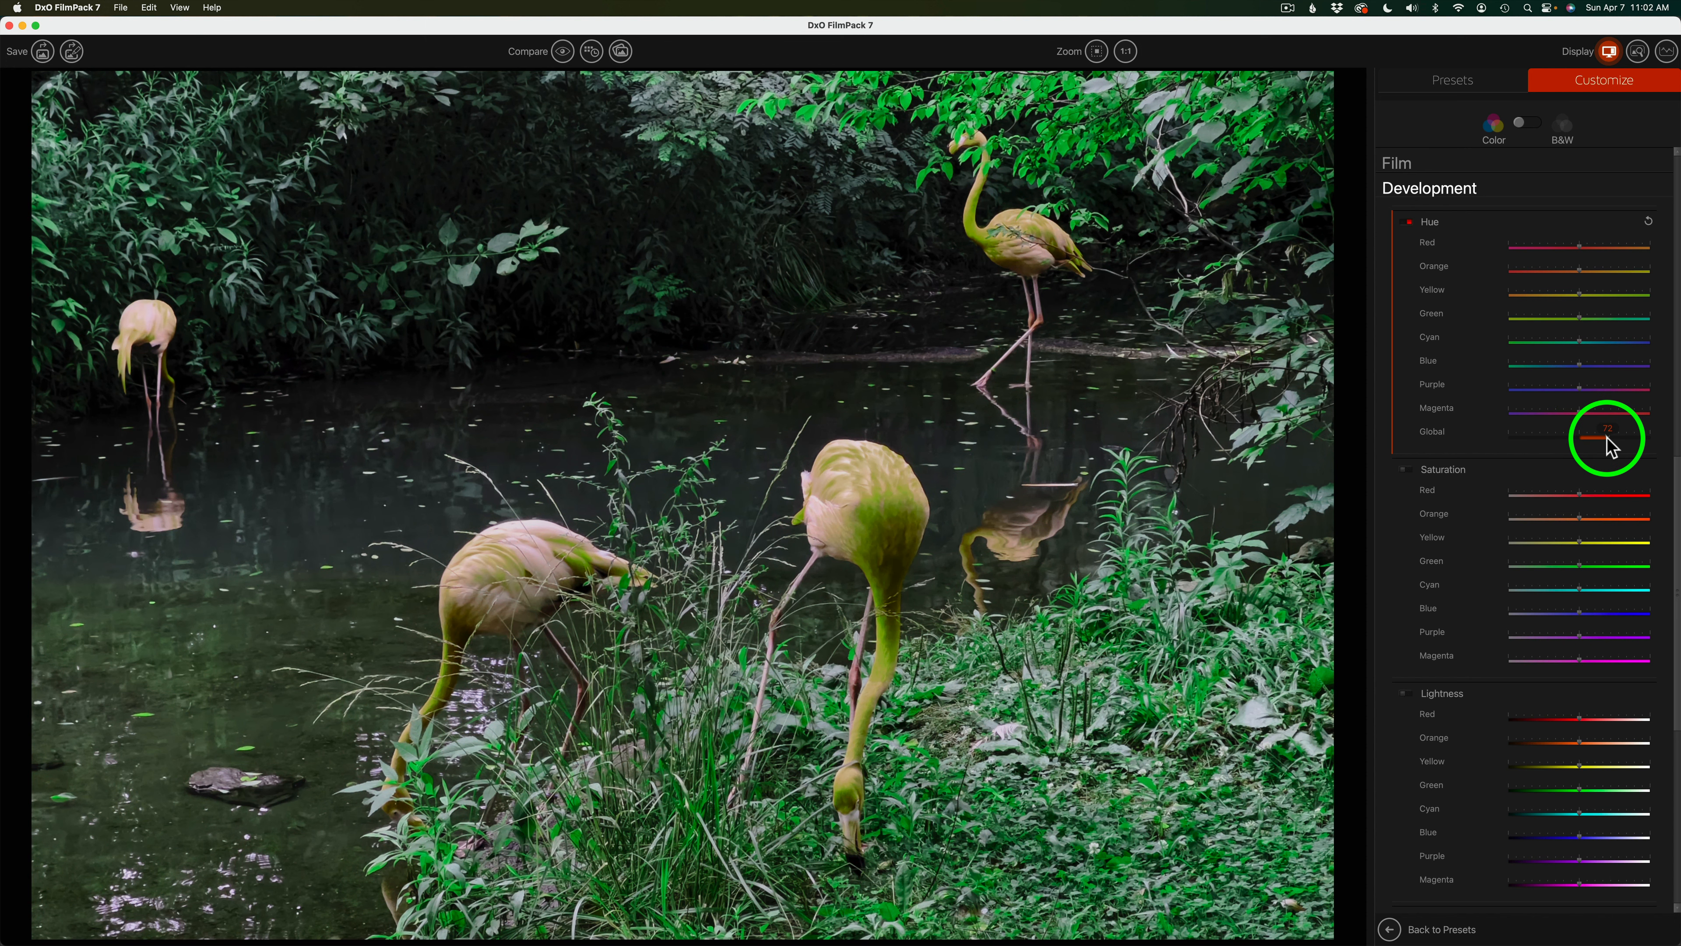
left_click(1591, 438)
double_click(1610, 447)
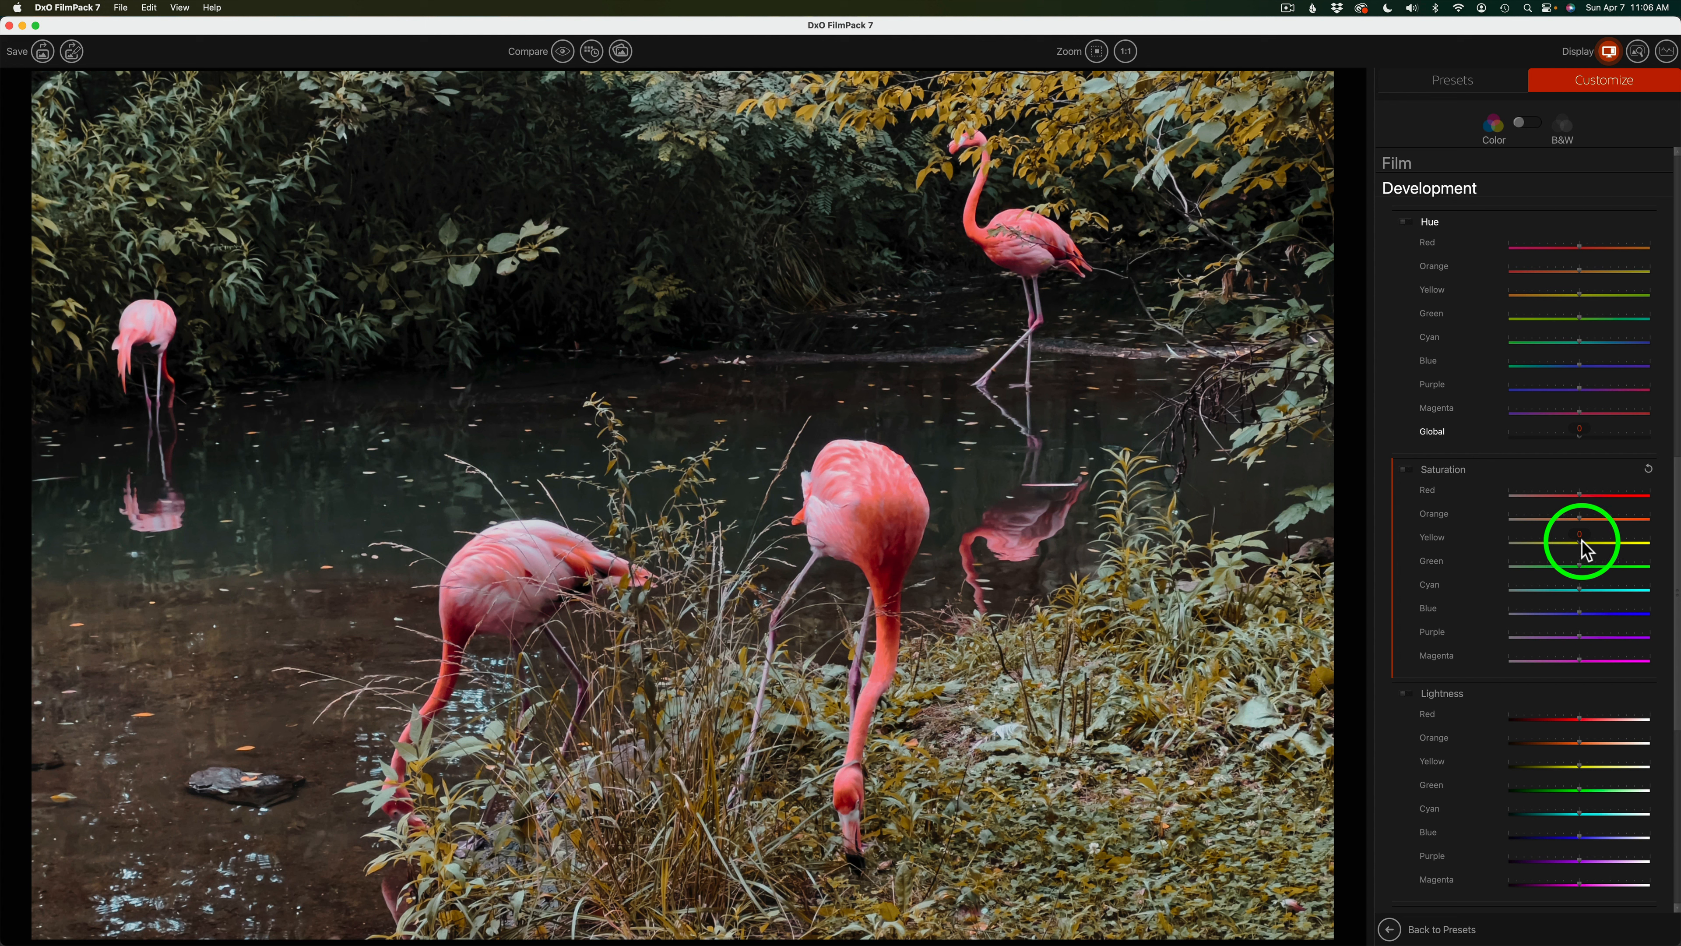
- Raise the Yellow saturation moderately and the Green saturation more strongly, and shift the Yellow hue slightly toward orange
left_click_drag(1582, 542, 1604, 544)
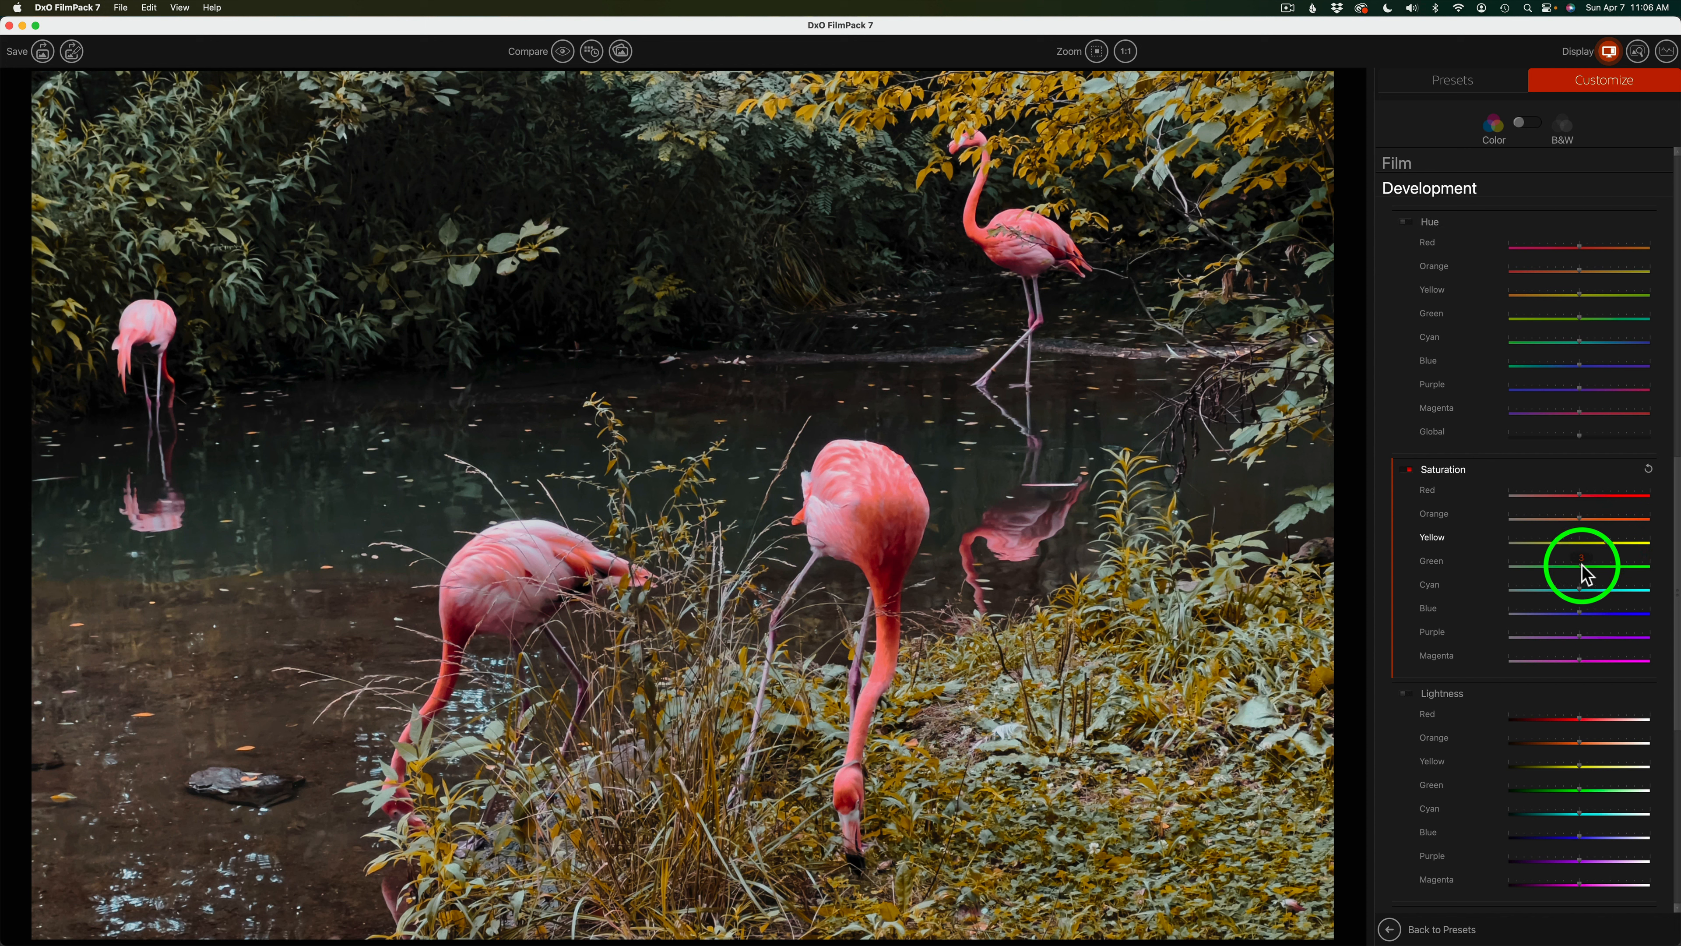
left_click_drag(1582, 566, 1619, 576)
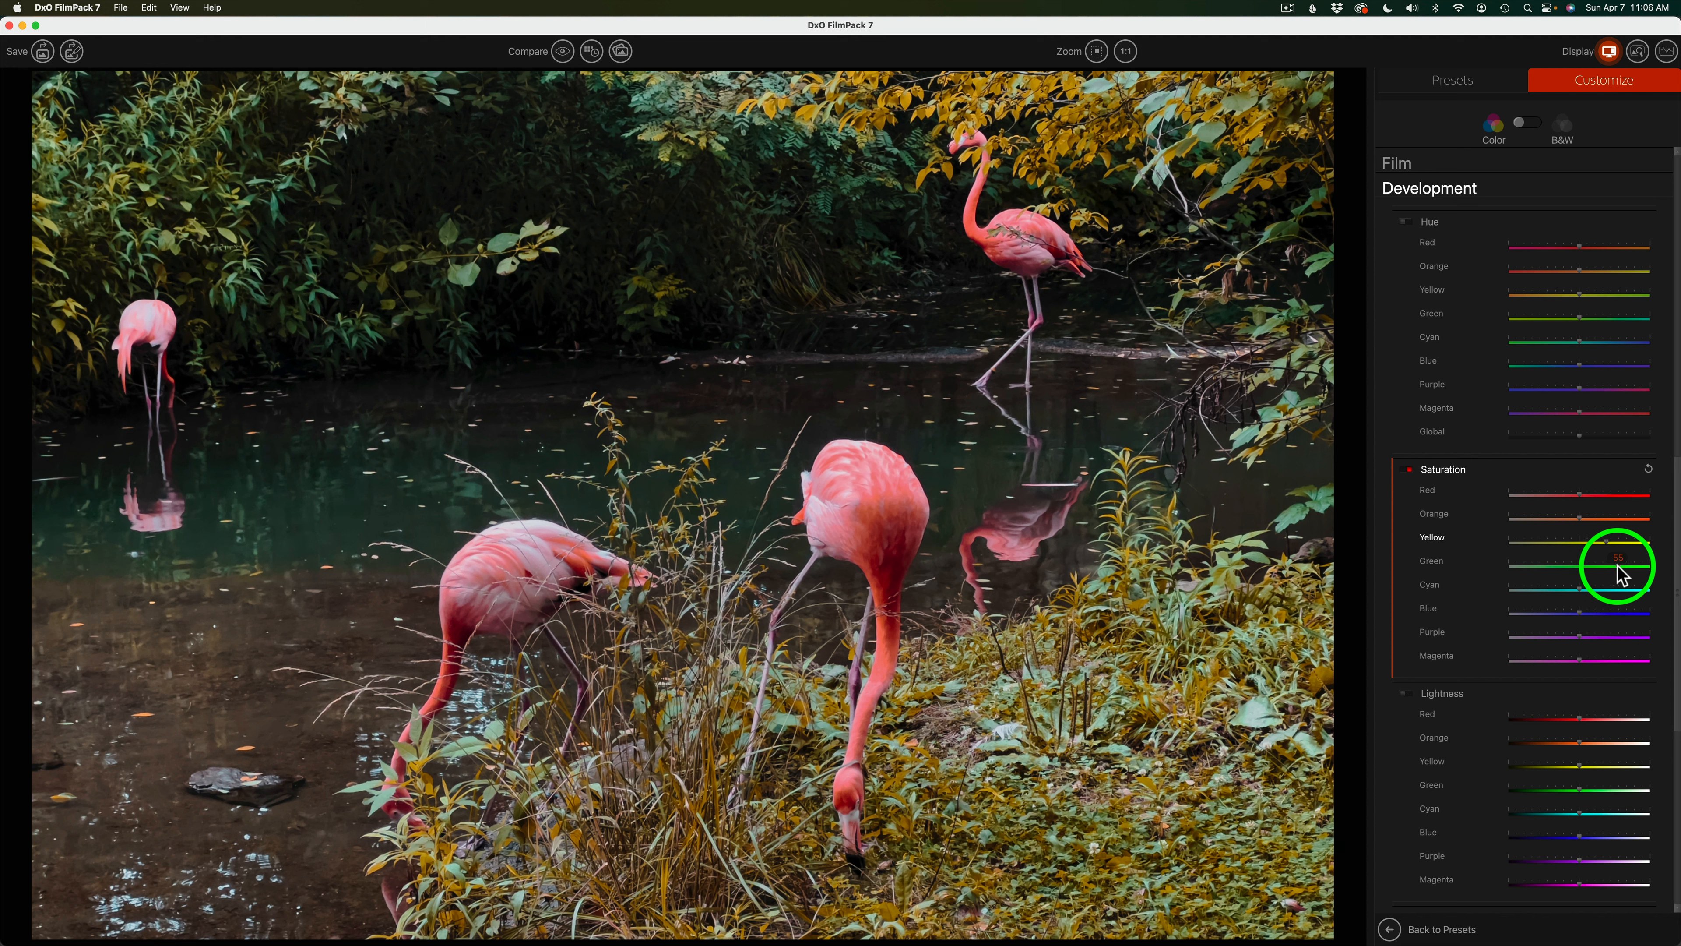
left_click_drag(1615, 565, 1615, 569)
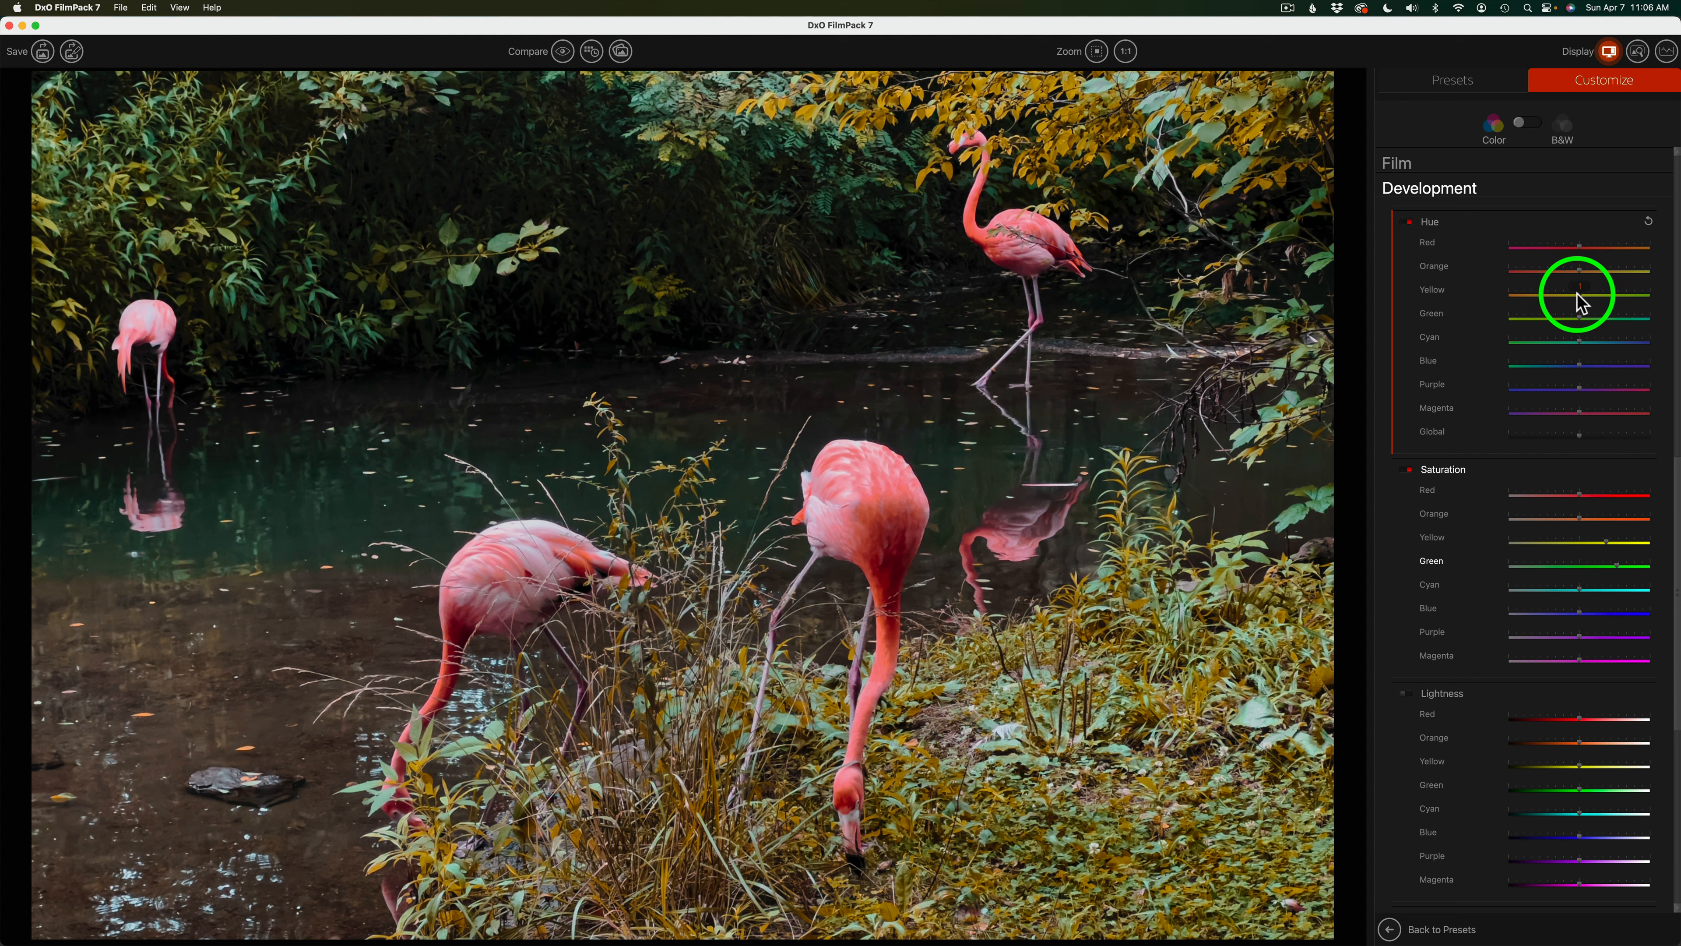
left_click_drag(1576, 293, 1573, 294)
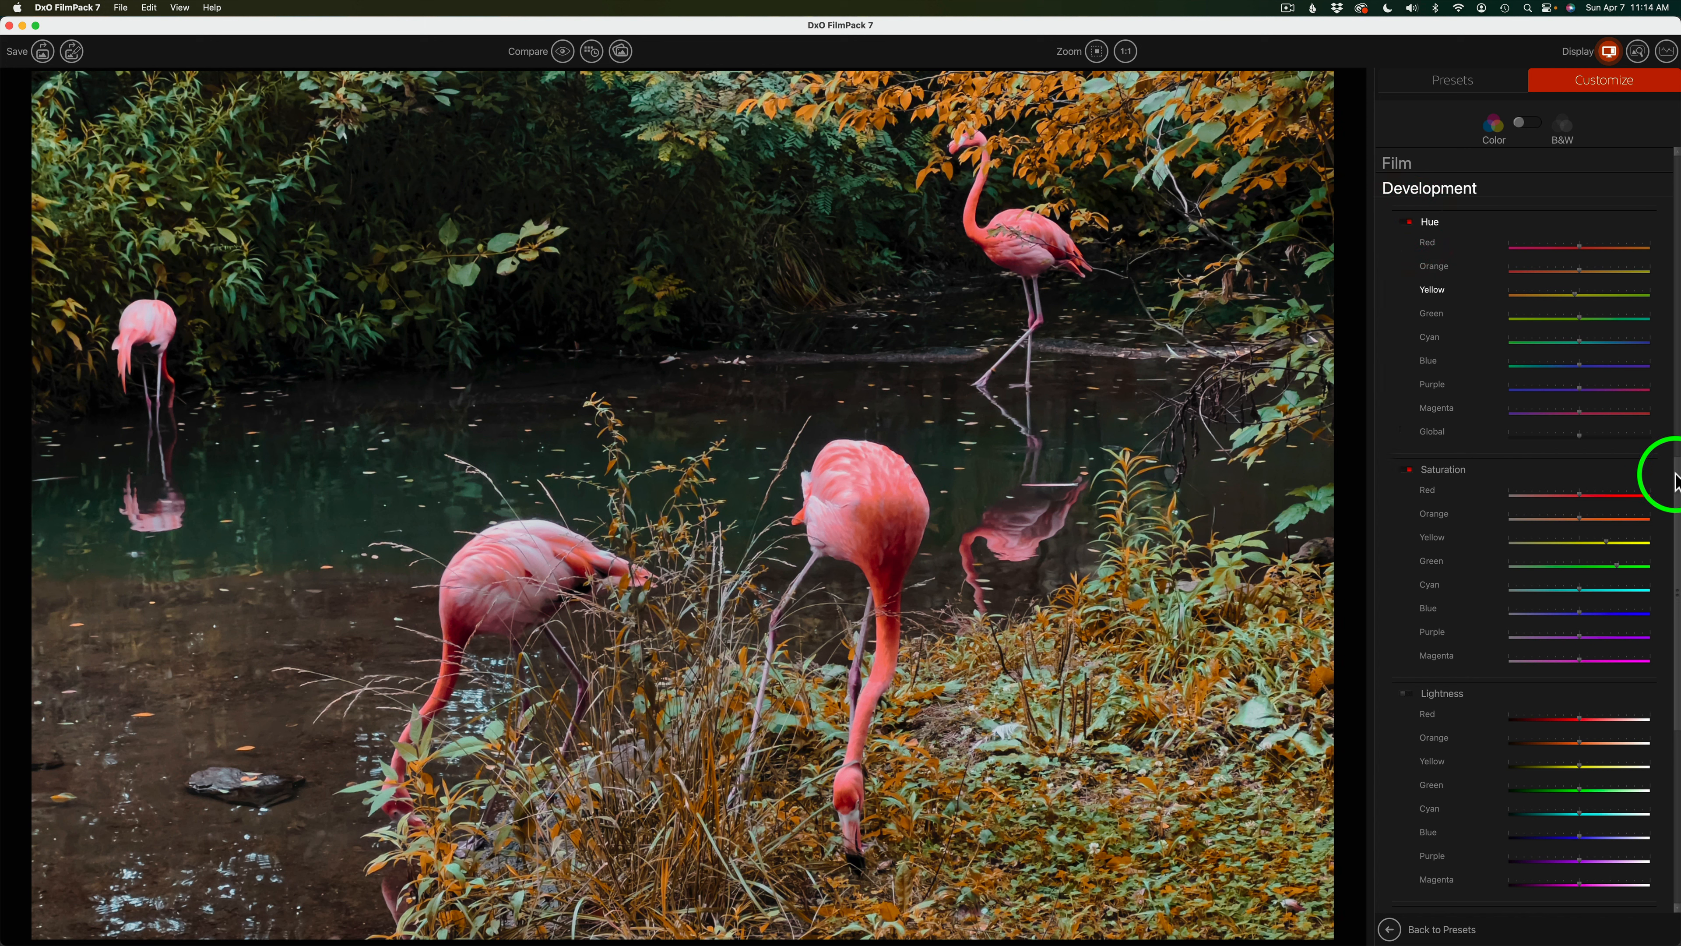
- Create a luminosity mask and try its range at tonal zone 0 and at zone 1
left_click_drag(1676, 480, 1678, 310)
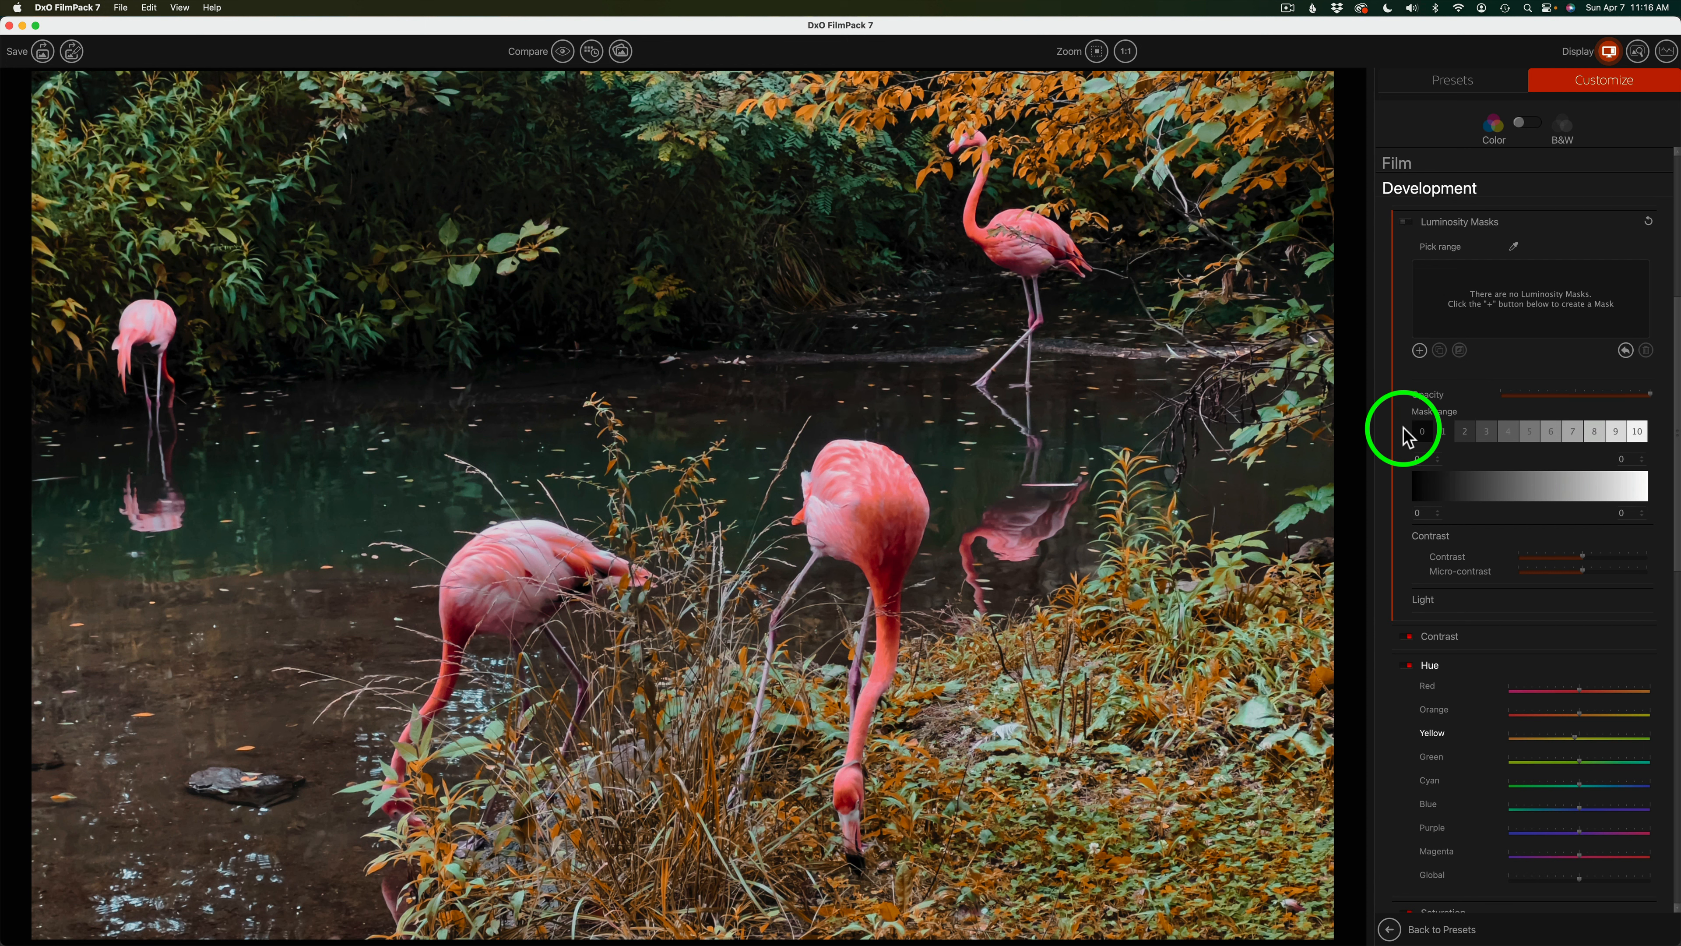
left_click(1419, 351)
left_click(1479, 272)
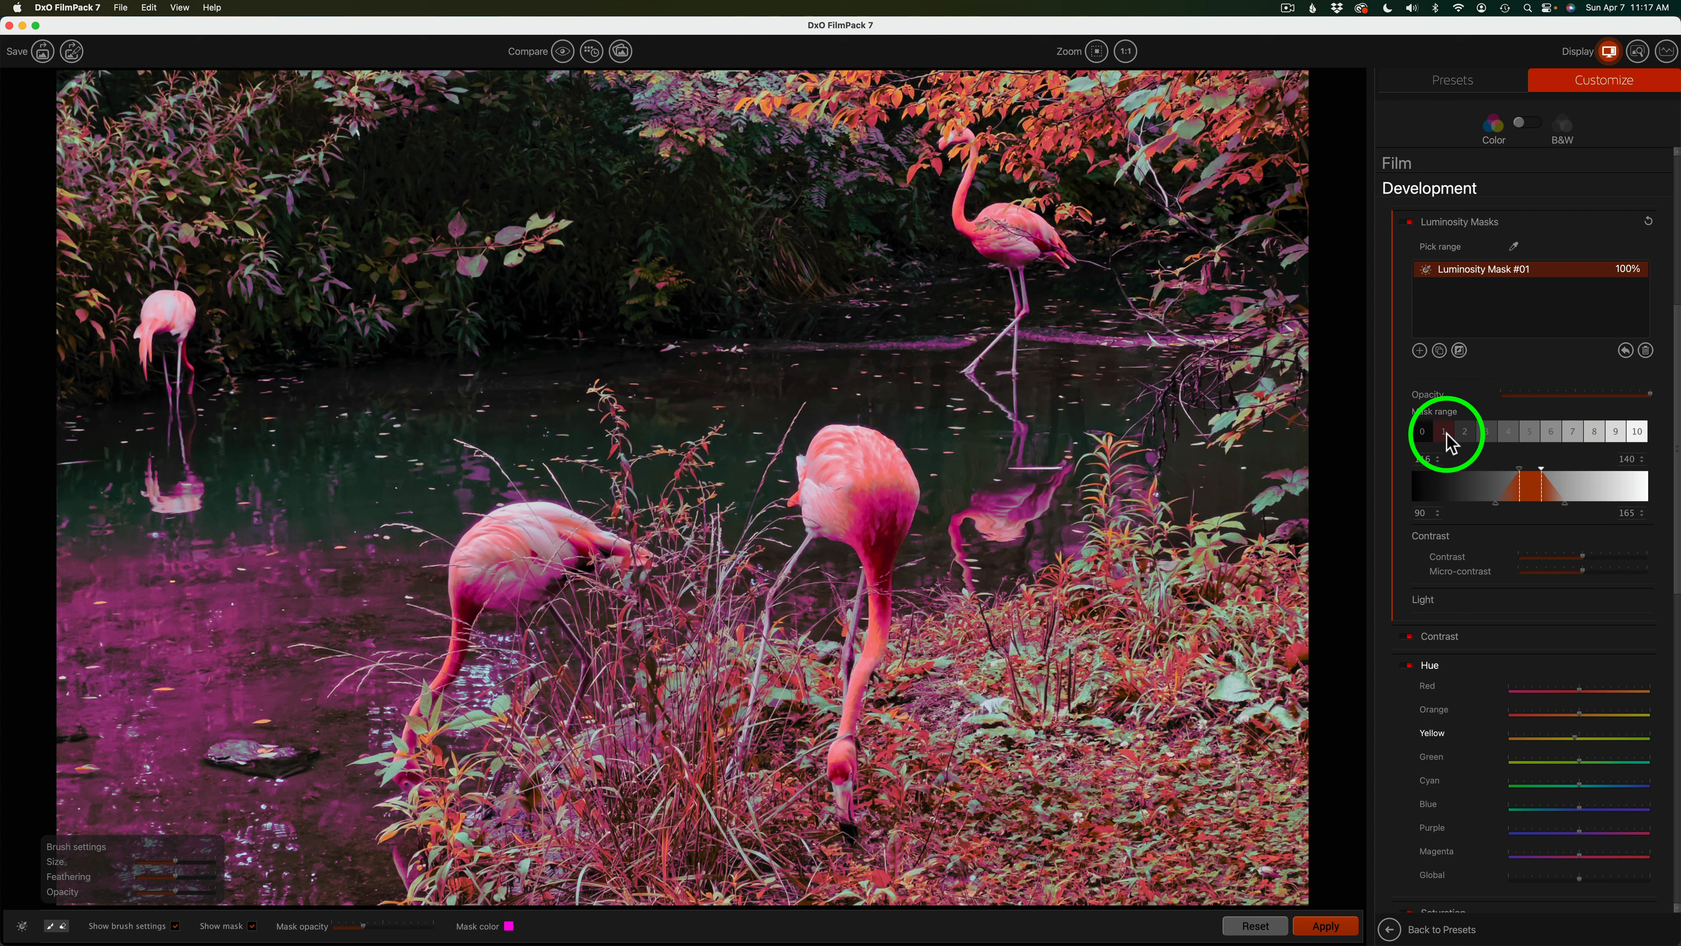
left_click(1423, 434)
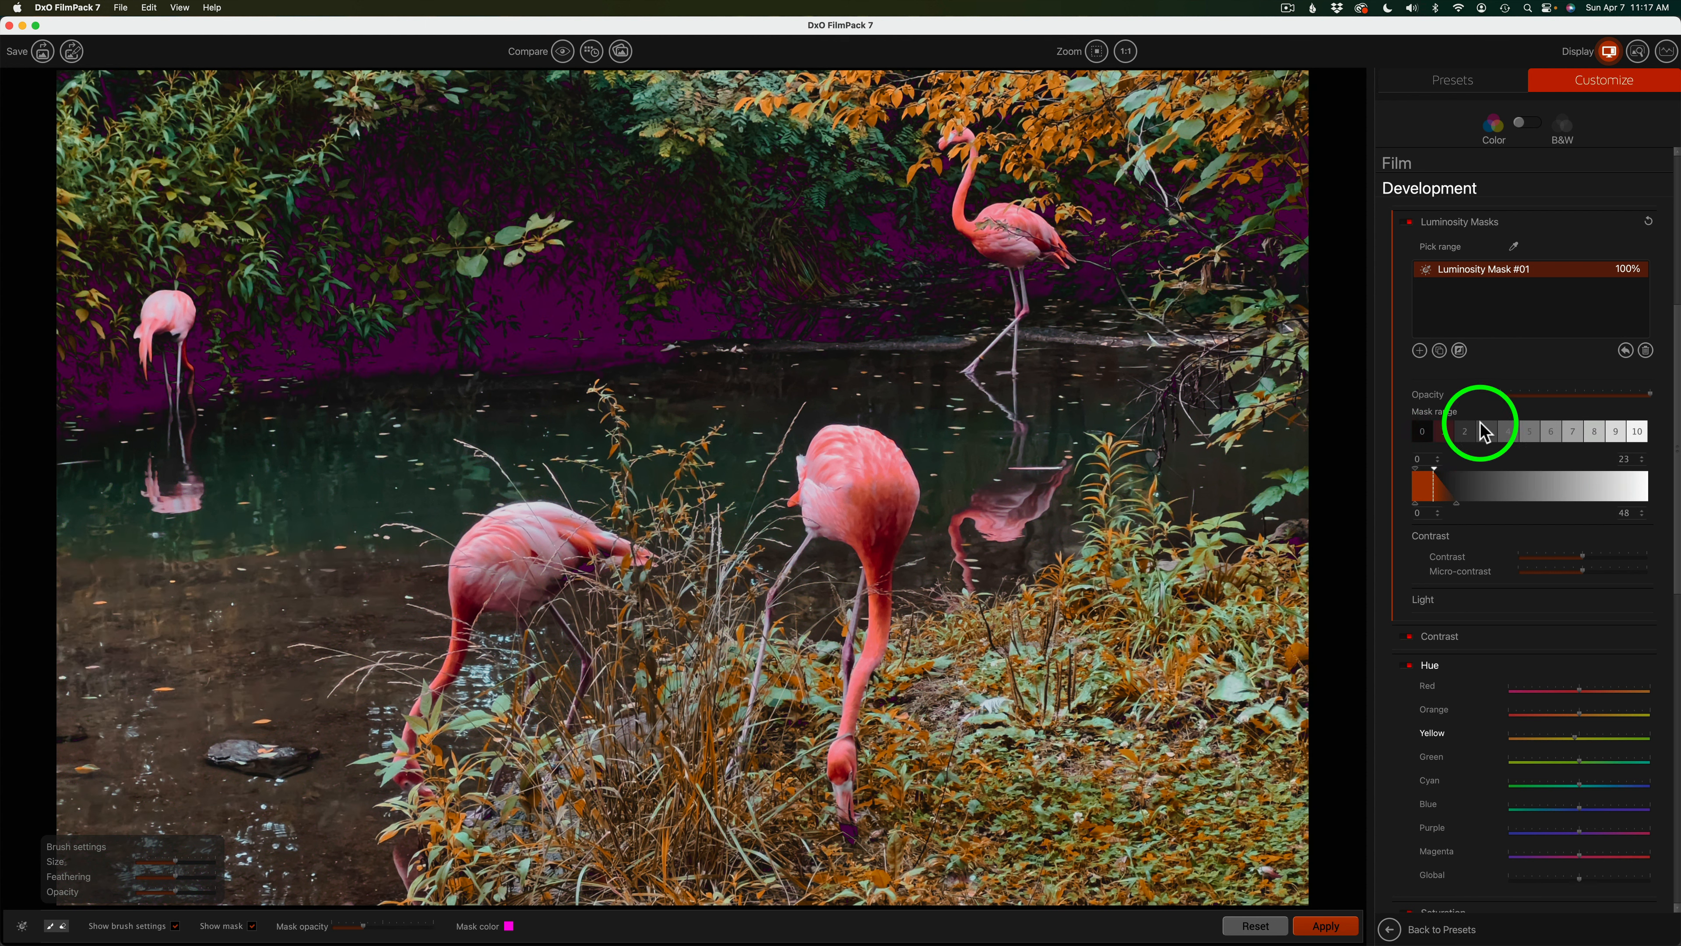
left_click(1448, 435)
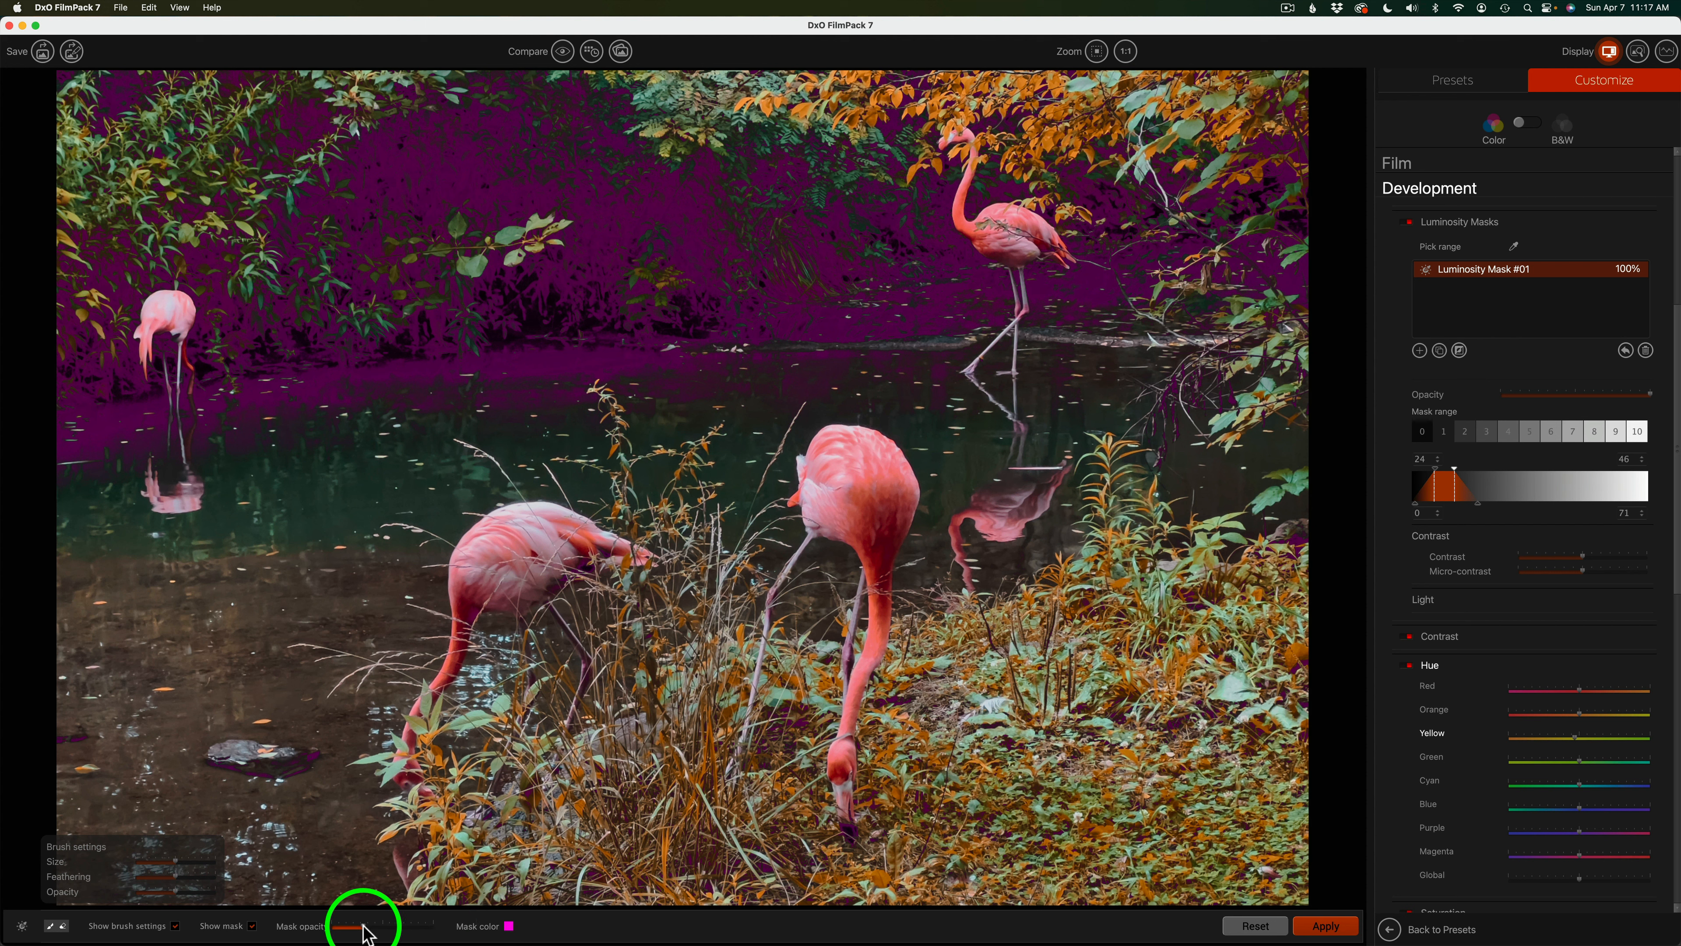
- Adjust the opacity of the luminosity mask overlay slightly above its starting level, and toggle the overlay off and on
left_click_drag(367, 933, 390, 932)
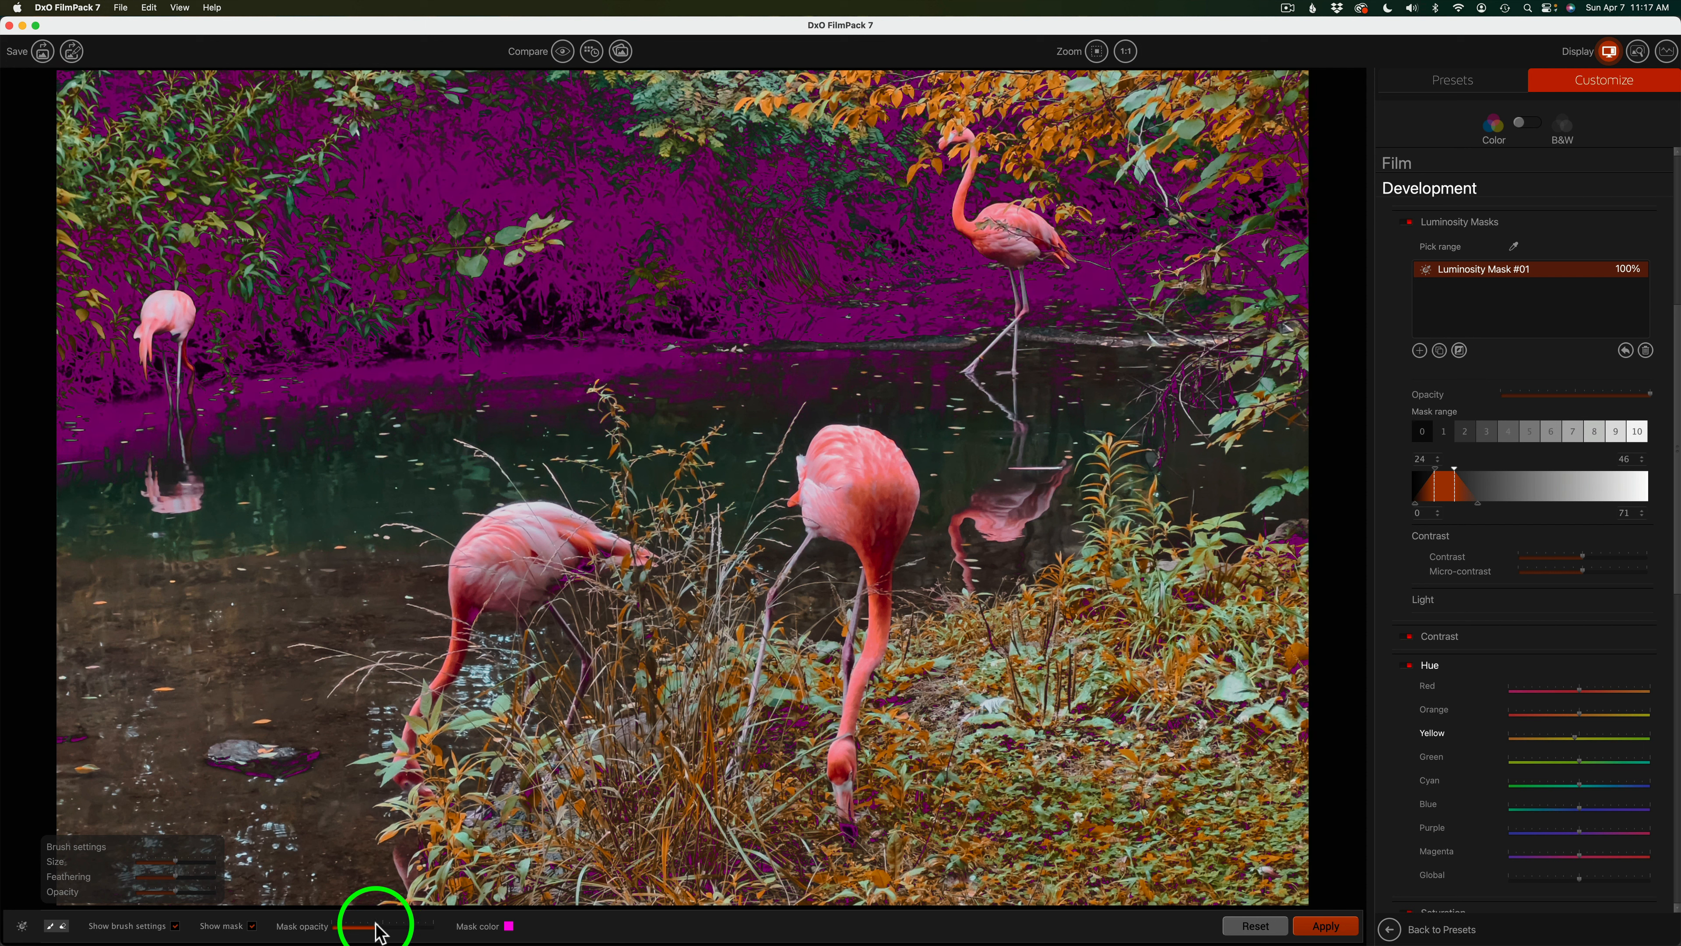
left_click_drag(377, 931, 368, 931)
left_click(252, 927)
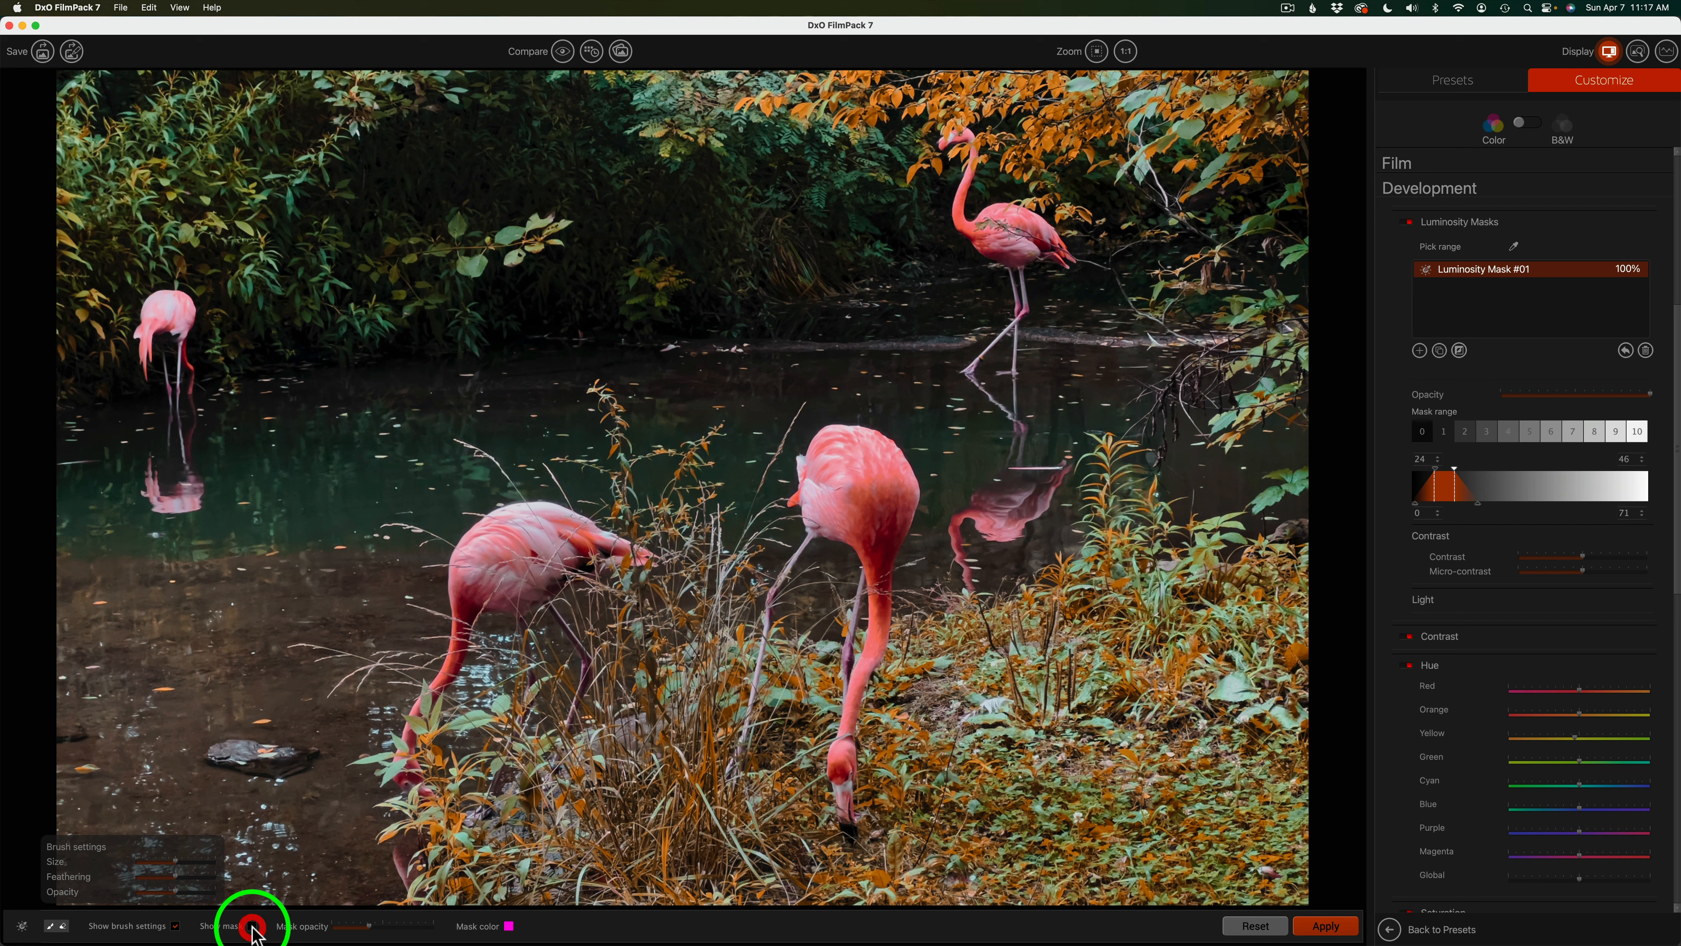
left_click(252, 926)
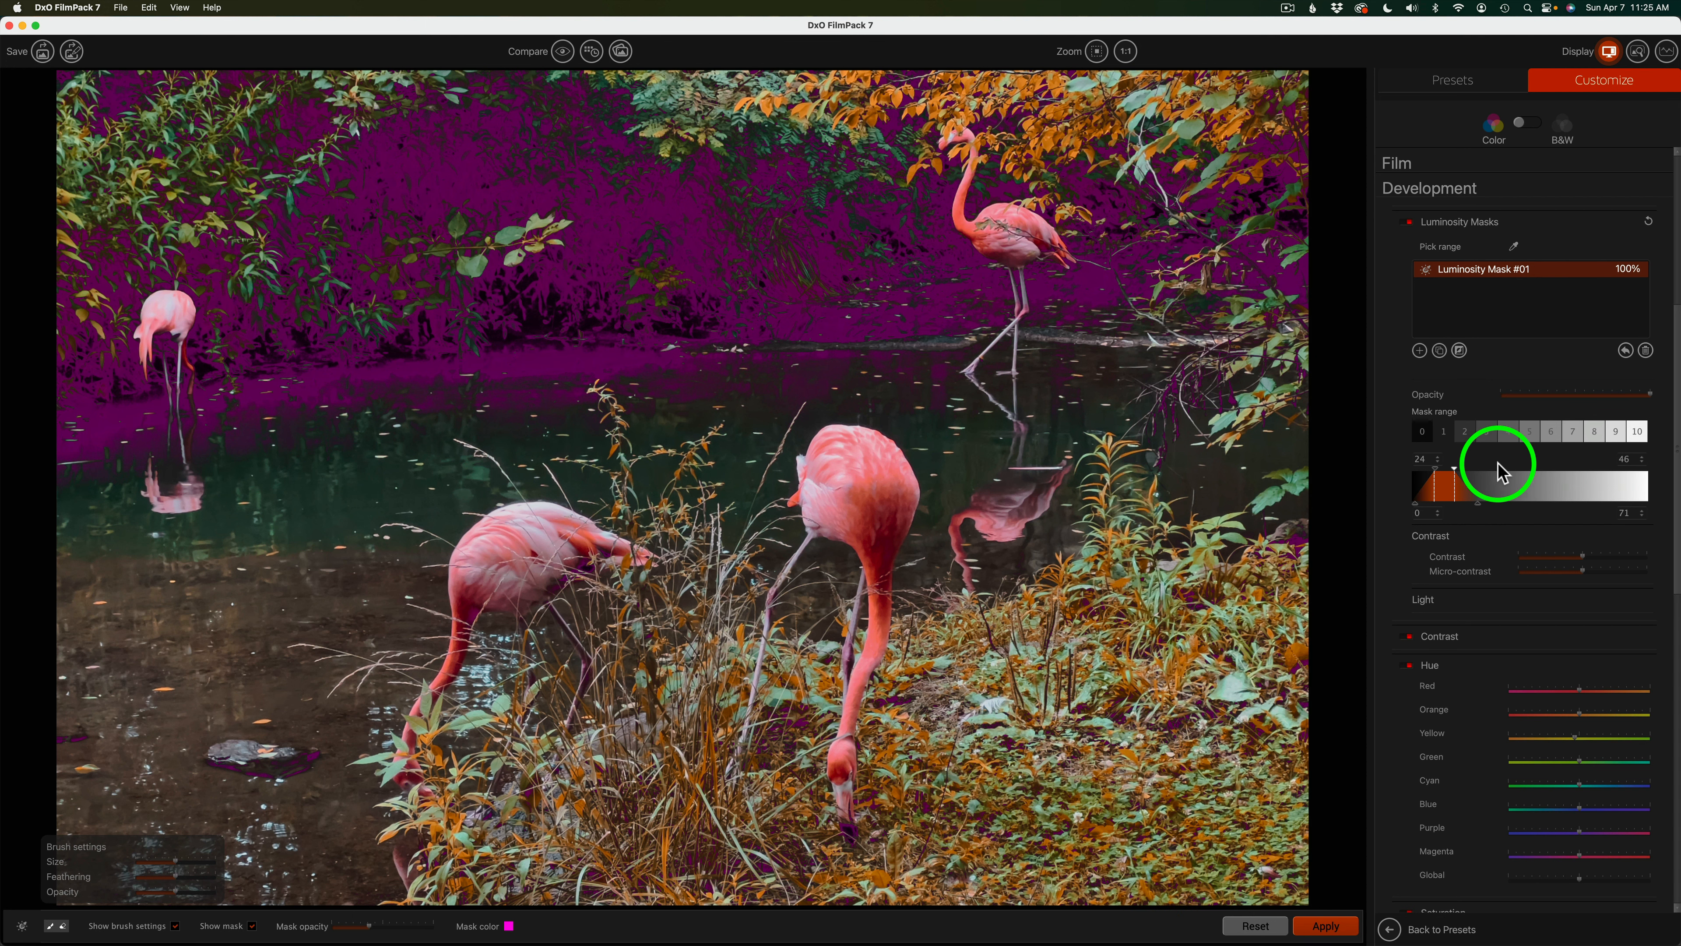
- Move the luminosity mask's range up through zone 2 to tonal zone 3
left_click(1467, 431)
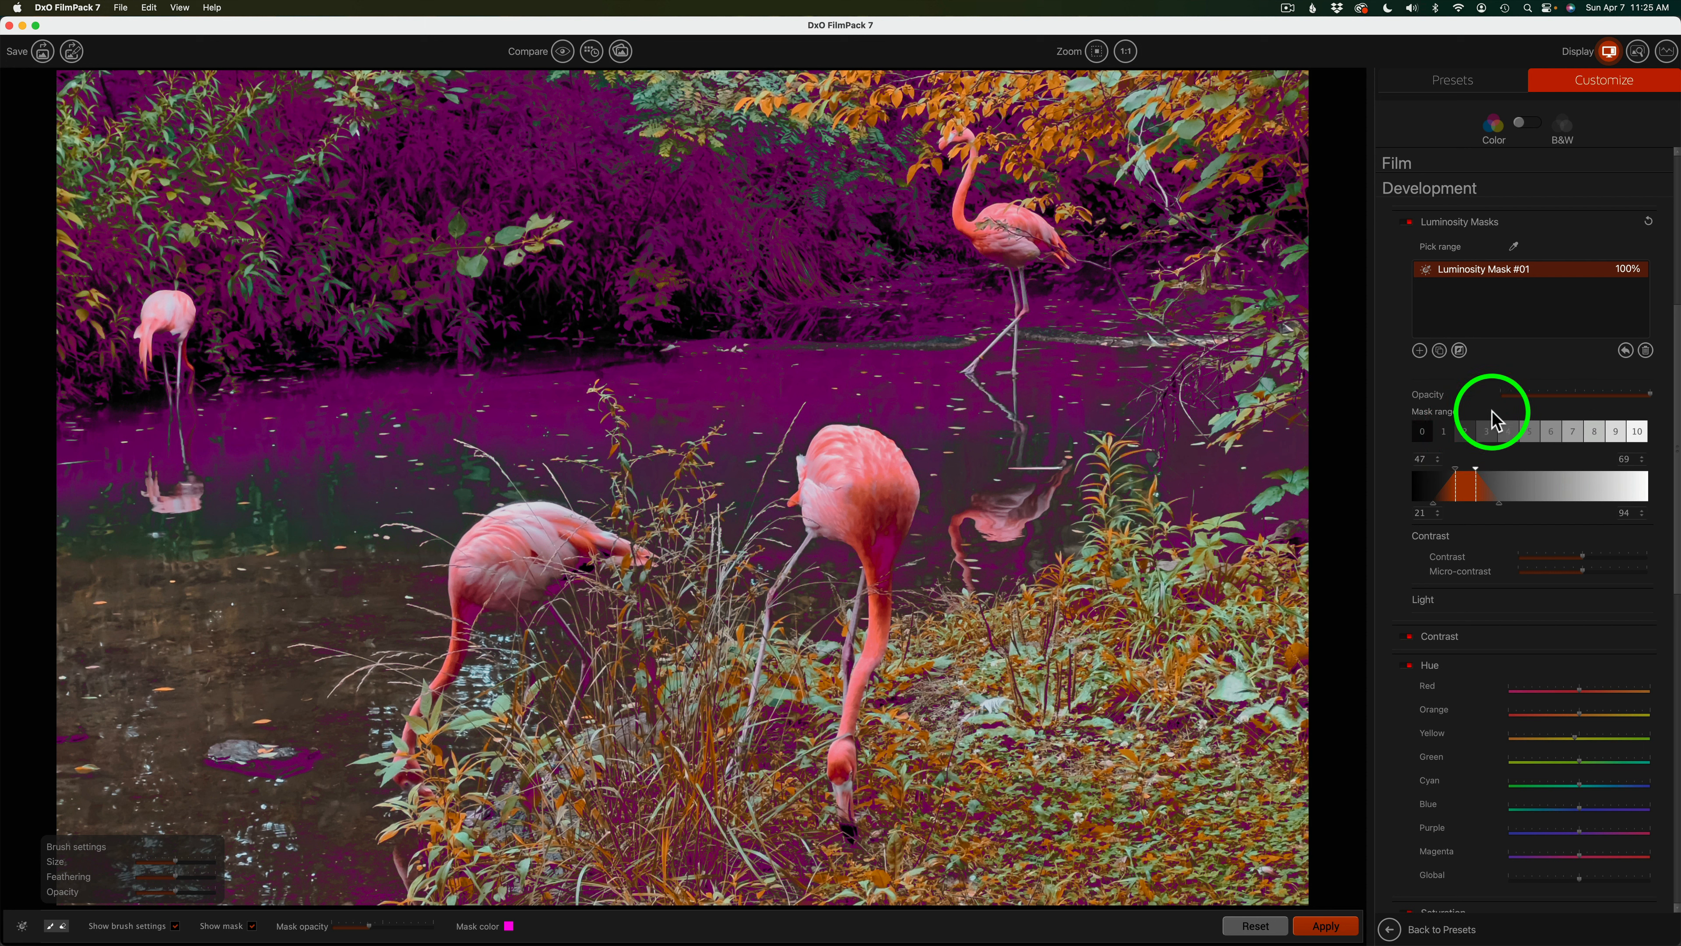
left_click(1487, 430)
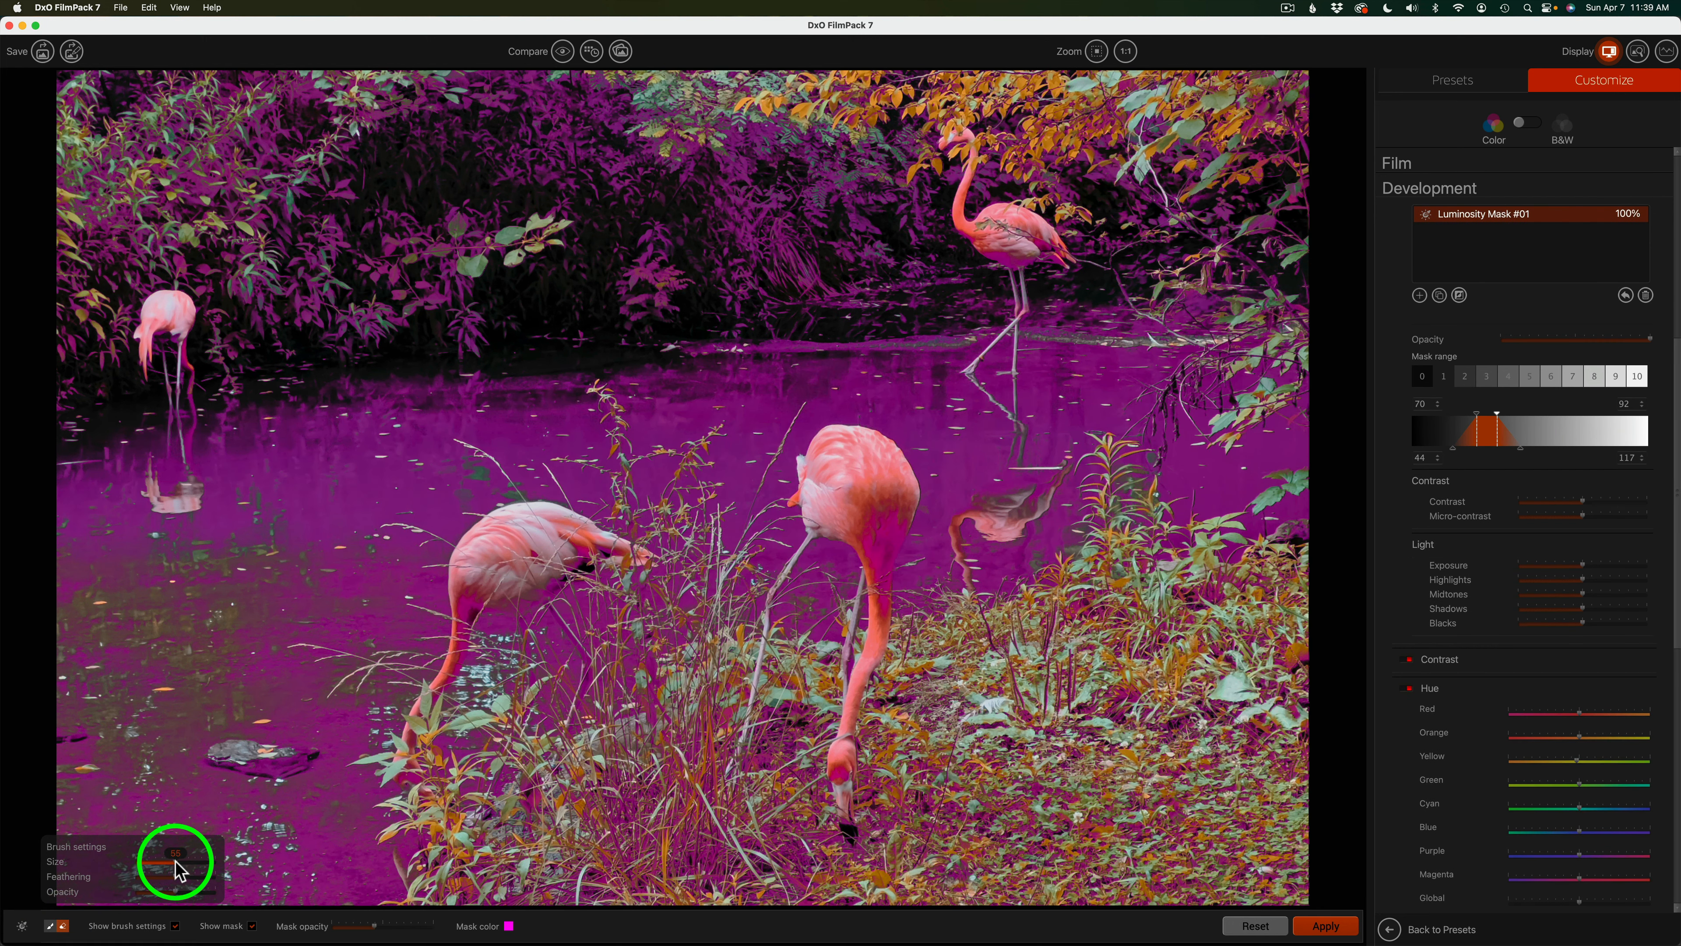
- Set the eraser brush to its maximum size and full opacity, and erase the mask from the background foliage
left_click_drag(175, 860, 217, 863)
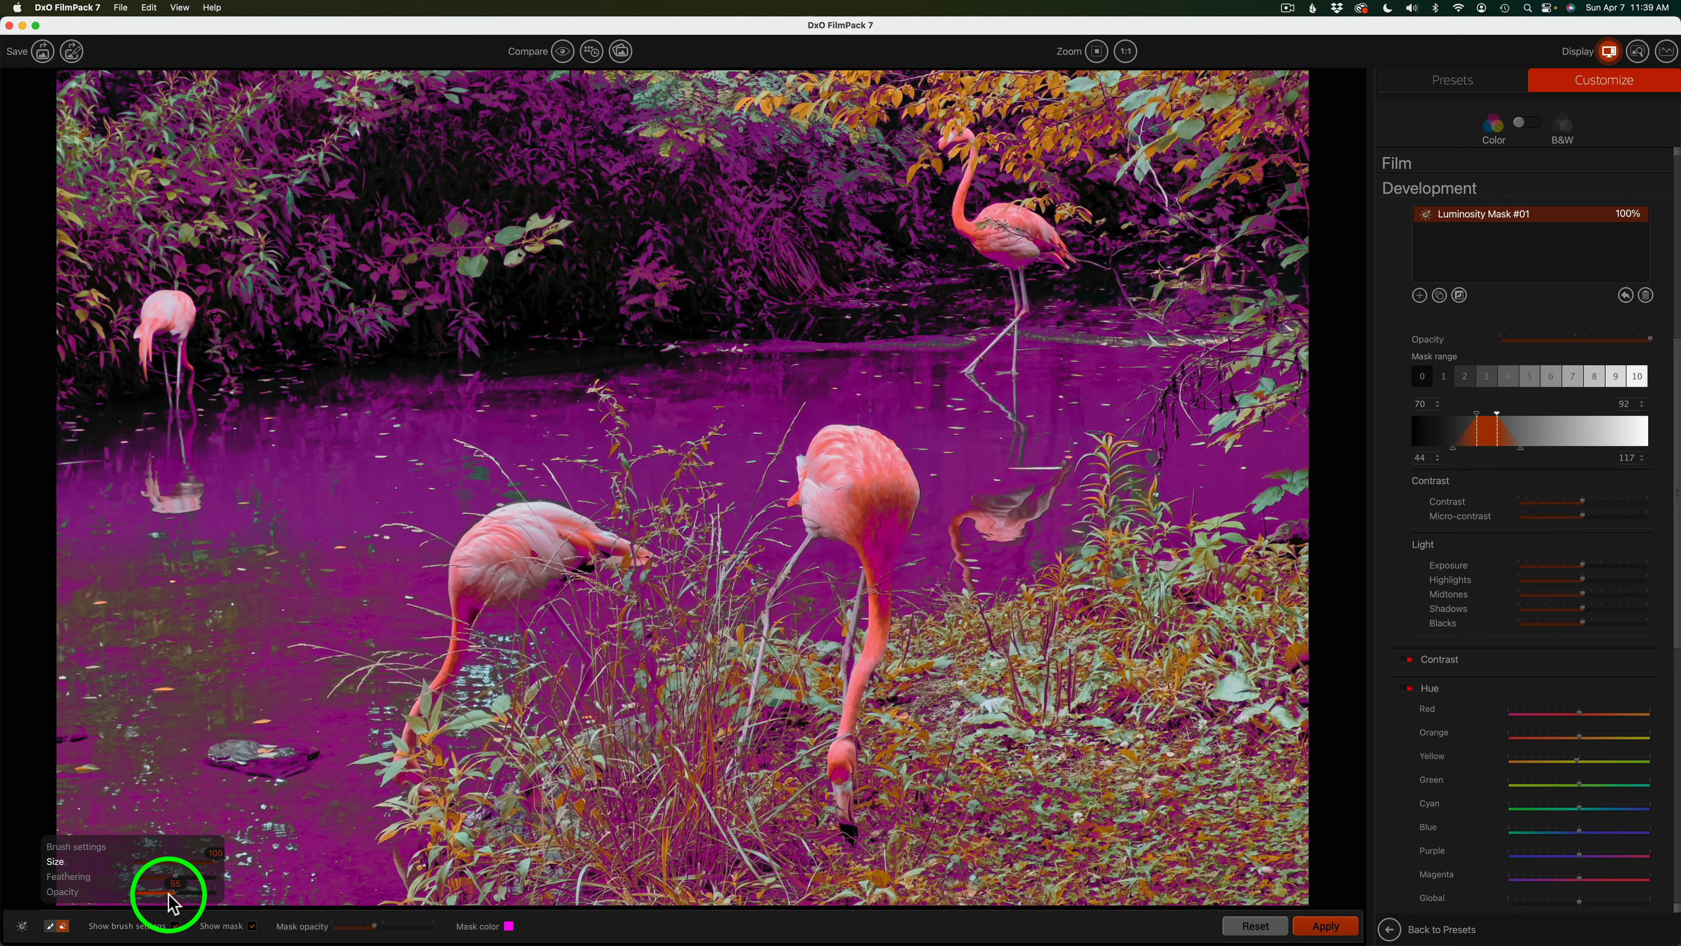
left_click_drag(176, 893, 216, 894)
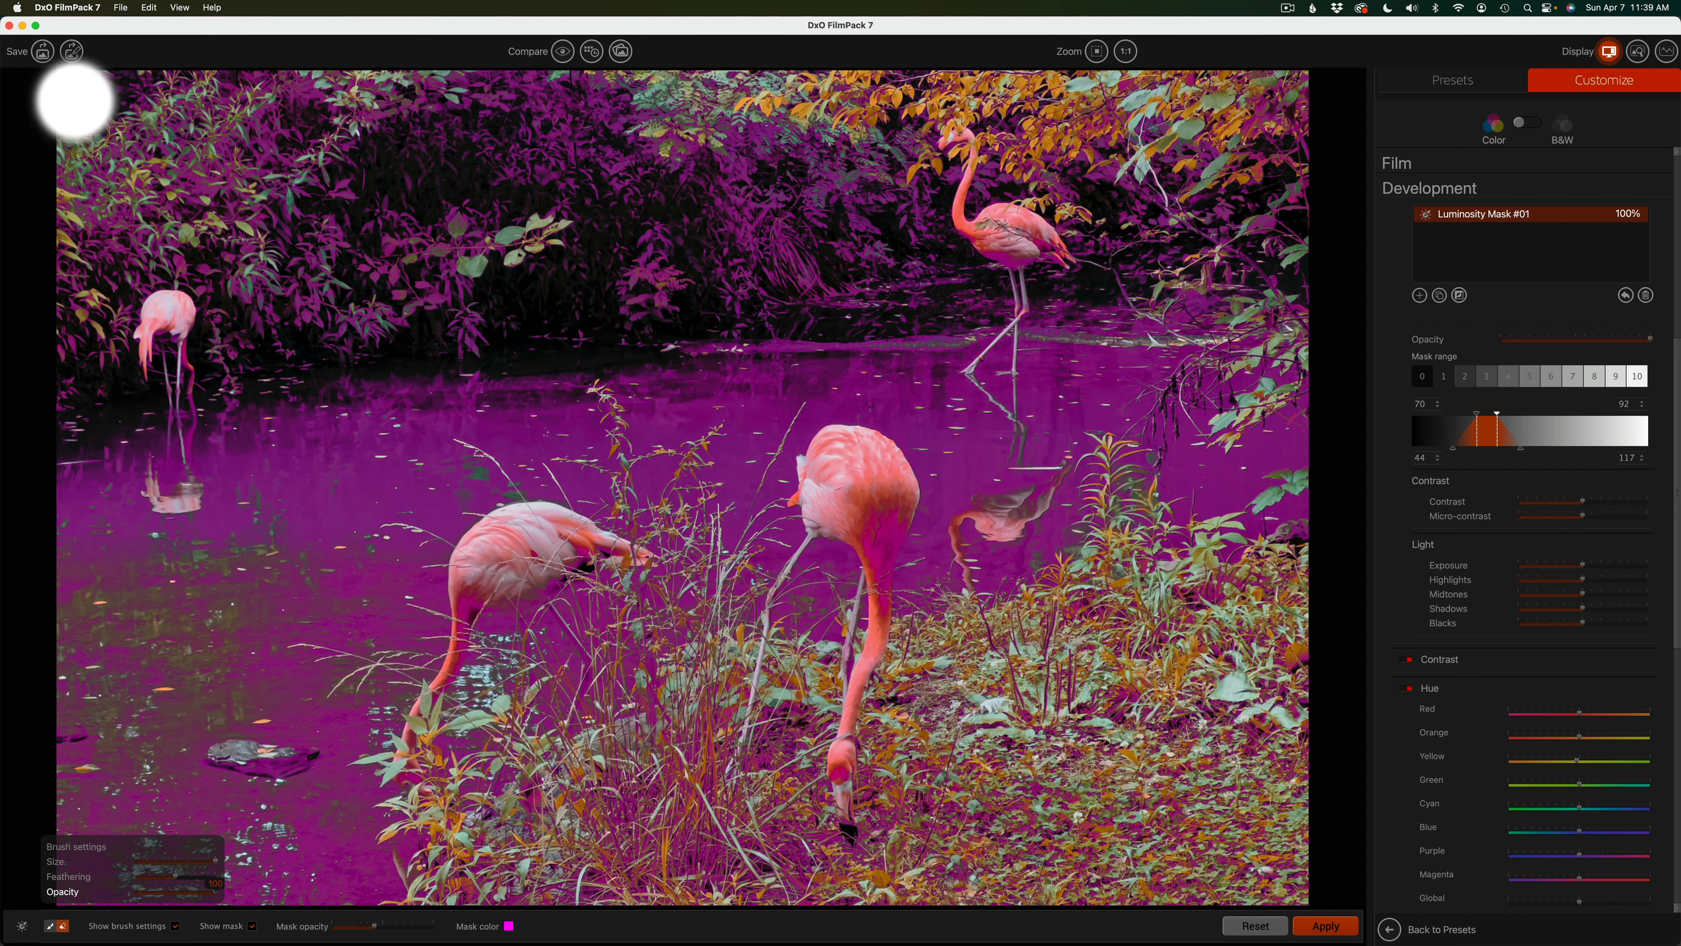
mouse_move(75, 97)
left_mouse_down()
mouse_move(470, 115)
mouse_move(27, 160)
mouse_move(313, 169)
mouse_move(89, 247)
mouse_move(161, 249)
mouse_move(30, 330)
mouse_move(55, 370)
mouse_move(308, 331)
mouse_move(202, 343)
mouse_move(440, 244)
mouse_move(211, 250)
mouse_move(580, 256)
mouse_move(405, 291)
mouse_move(476, 316)
mouse_move(464, 178)
mouse_move(718, 132)
mouse_move(610, 77)
mouse_move(461, 159)
mouse_move(495, 277)
mouse_move(872, 265)
mouse_move(683, 273)
mouse_move(753, 287)
mouse_move(968, 265)
mouse_move(751, 148)
mouse_move(943, 93)
mouse_move(738, 86)
mouse_move(616, 186)
mouse_move(1290, 125)
mouse_move(1152, 89)
mouse_move(1040, 116)
mouse_move(1056, 219)
mouse_move(1129, 247)
mouse_move(1046, 253)
mouse_move(1291, 265)
mouse_move(1271, 247)
mouse_move(1246, 111)
left_mouse_up()
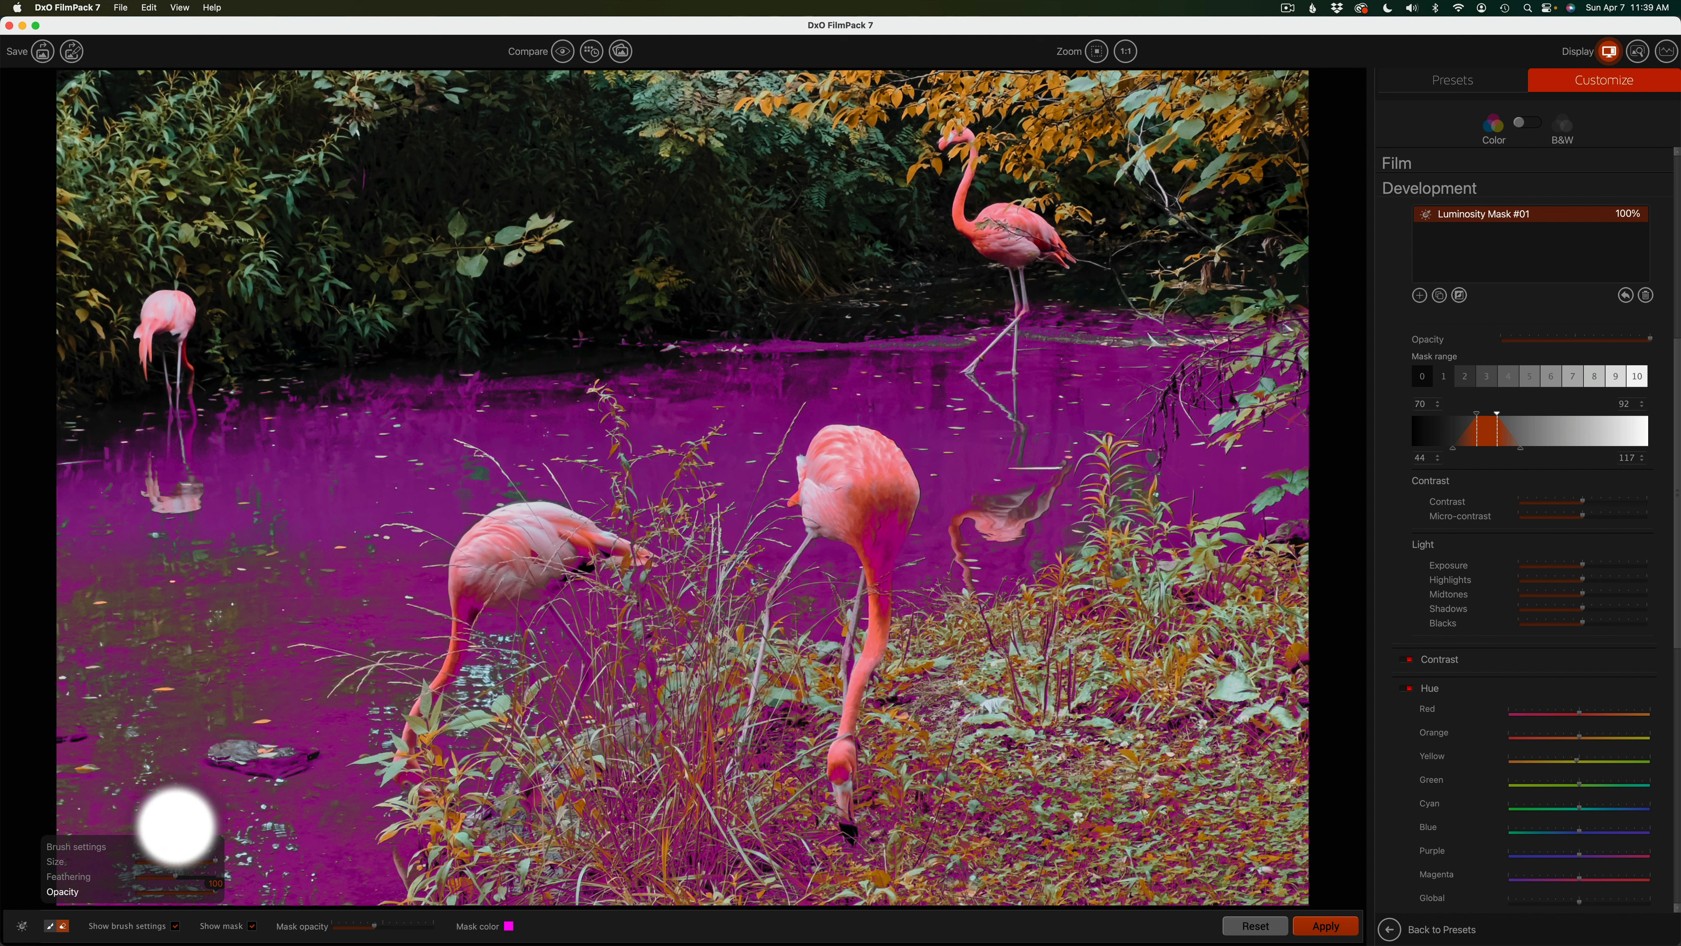
- Reduce the eraser brush size to about 10, erase the mask from the two foreground flamingos, and hide the mask overlay
left_click(217, 863)
left_click_drag(214, 862, 143, 861)
mouse_move(443, 685)
left_mouse_down()
mouse_move(474, 595)
mouse_move(443, 680)
mouse_move(475, 613)
mouse_move(558, 573)
mouse_move(561, 544)
mouse_move(612, 551)
left_mouse_up()
mouse_move(868, 538)
left_mouse_down()
mouse_move(901, 521)
mouse_move(837, 840)
mouse_move(841, 780)
mouse_move(885, 878)
left_mouse_up()
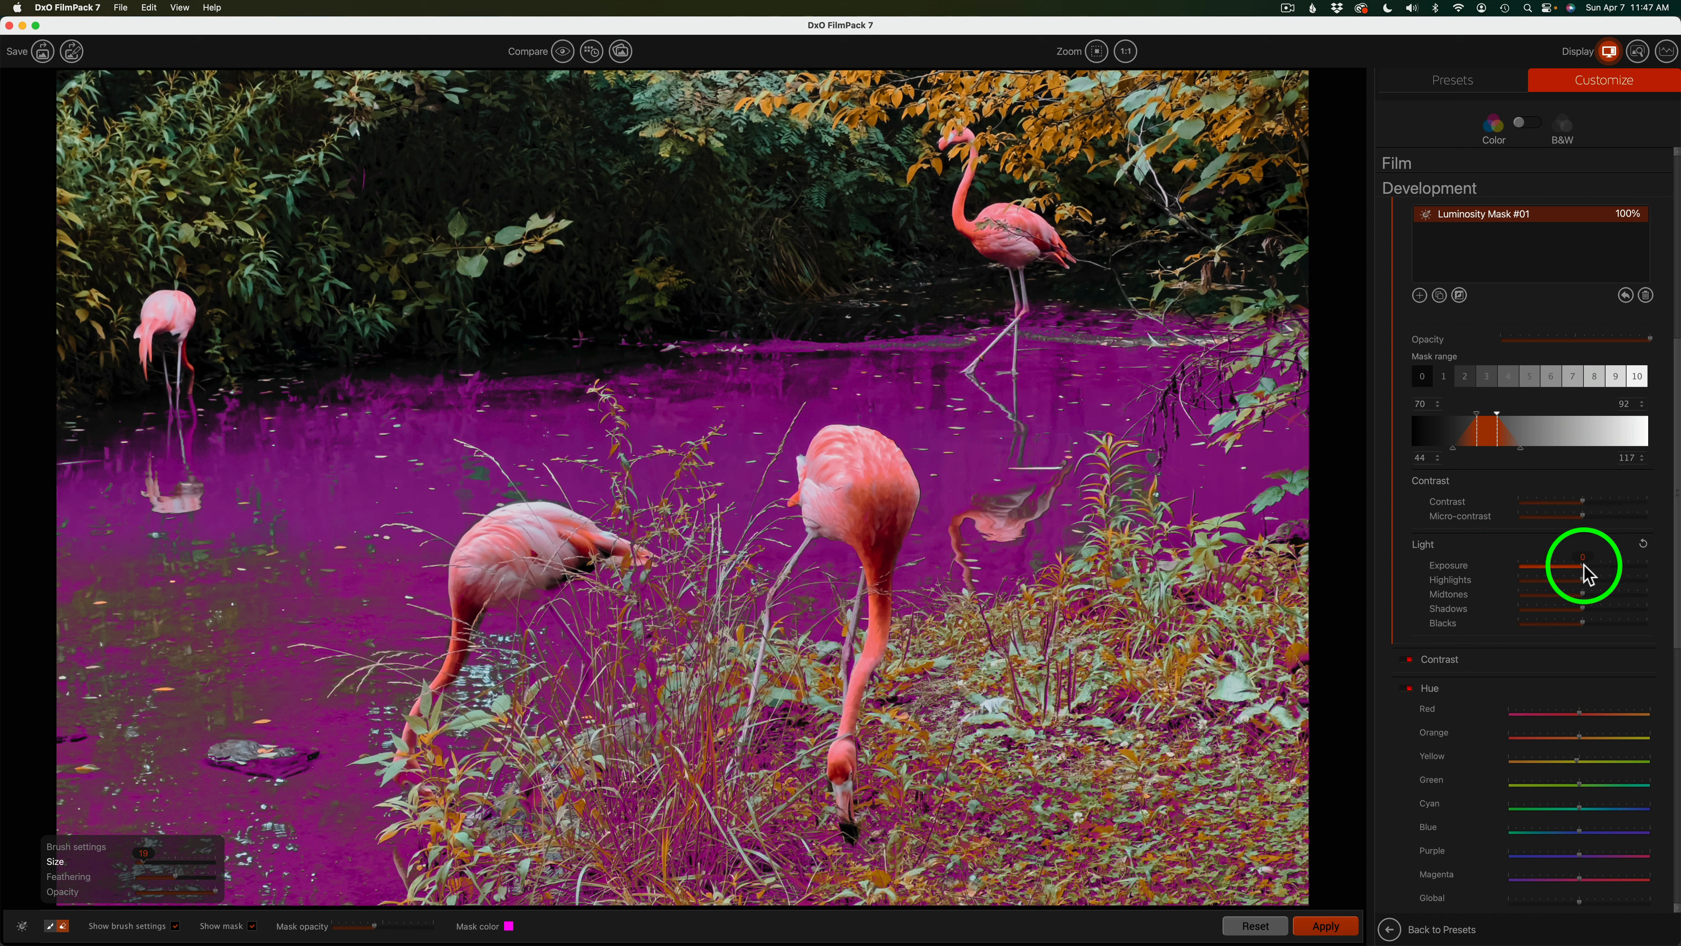
left_click(1029, 505)
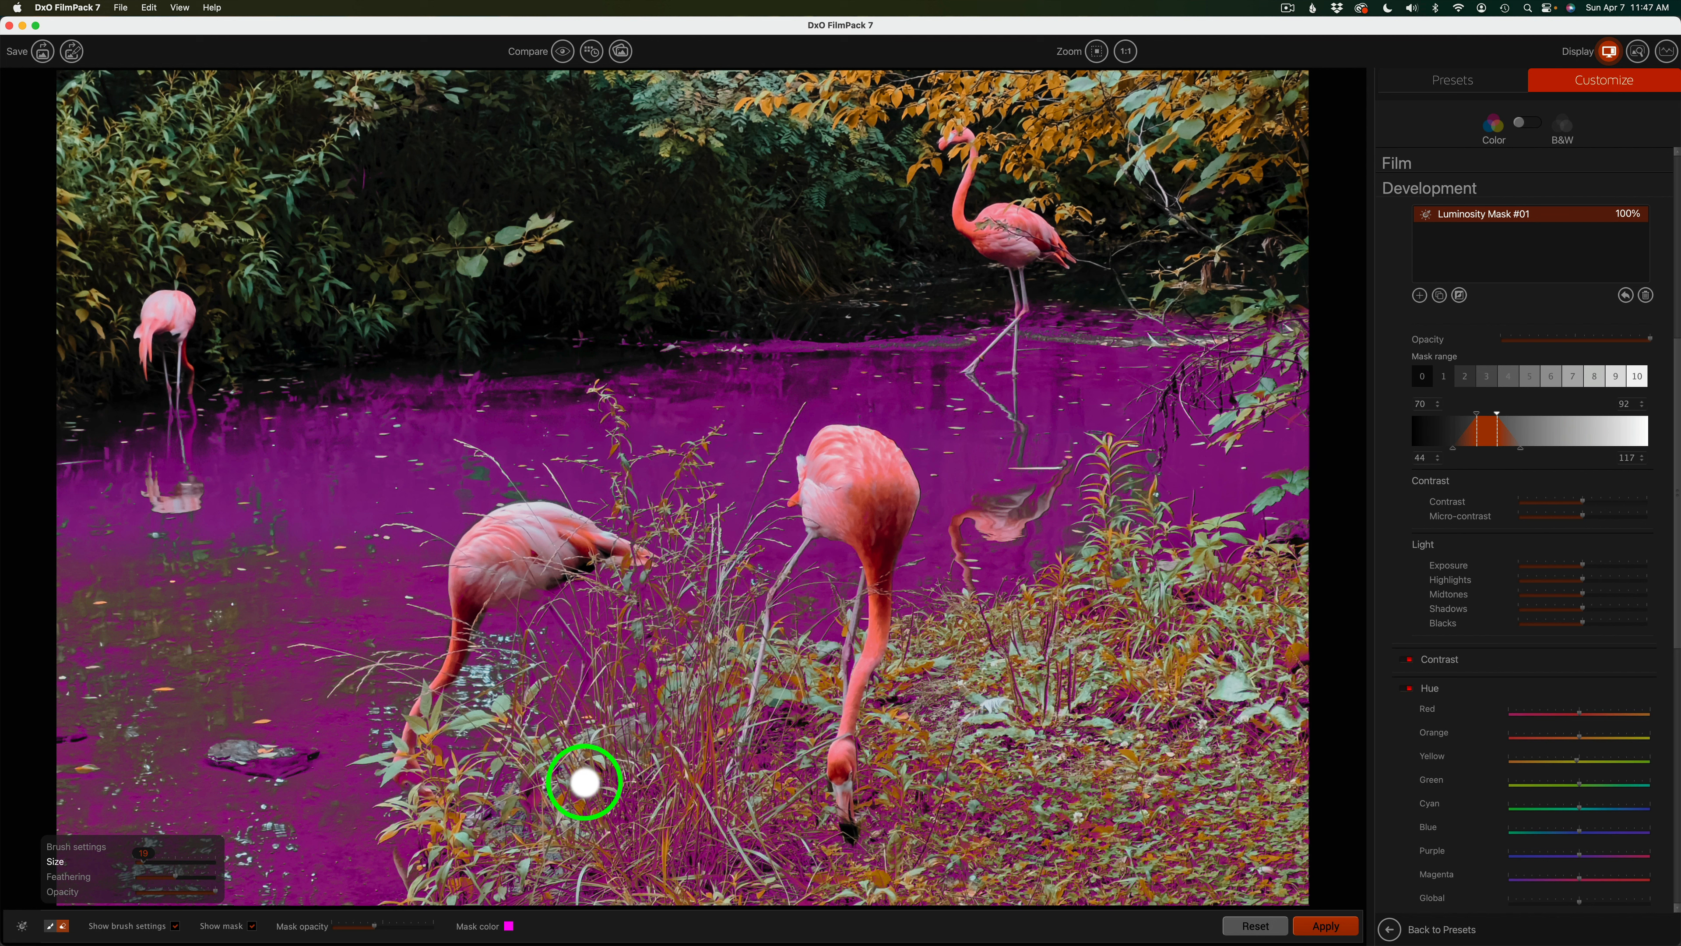
left_click(253, 927)
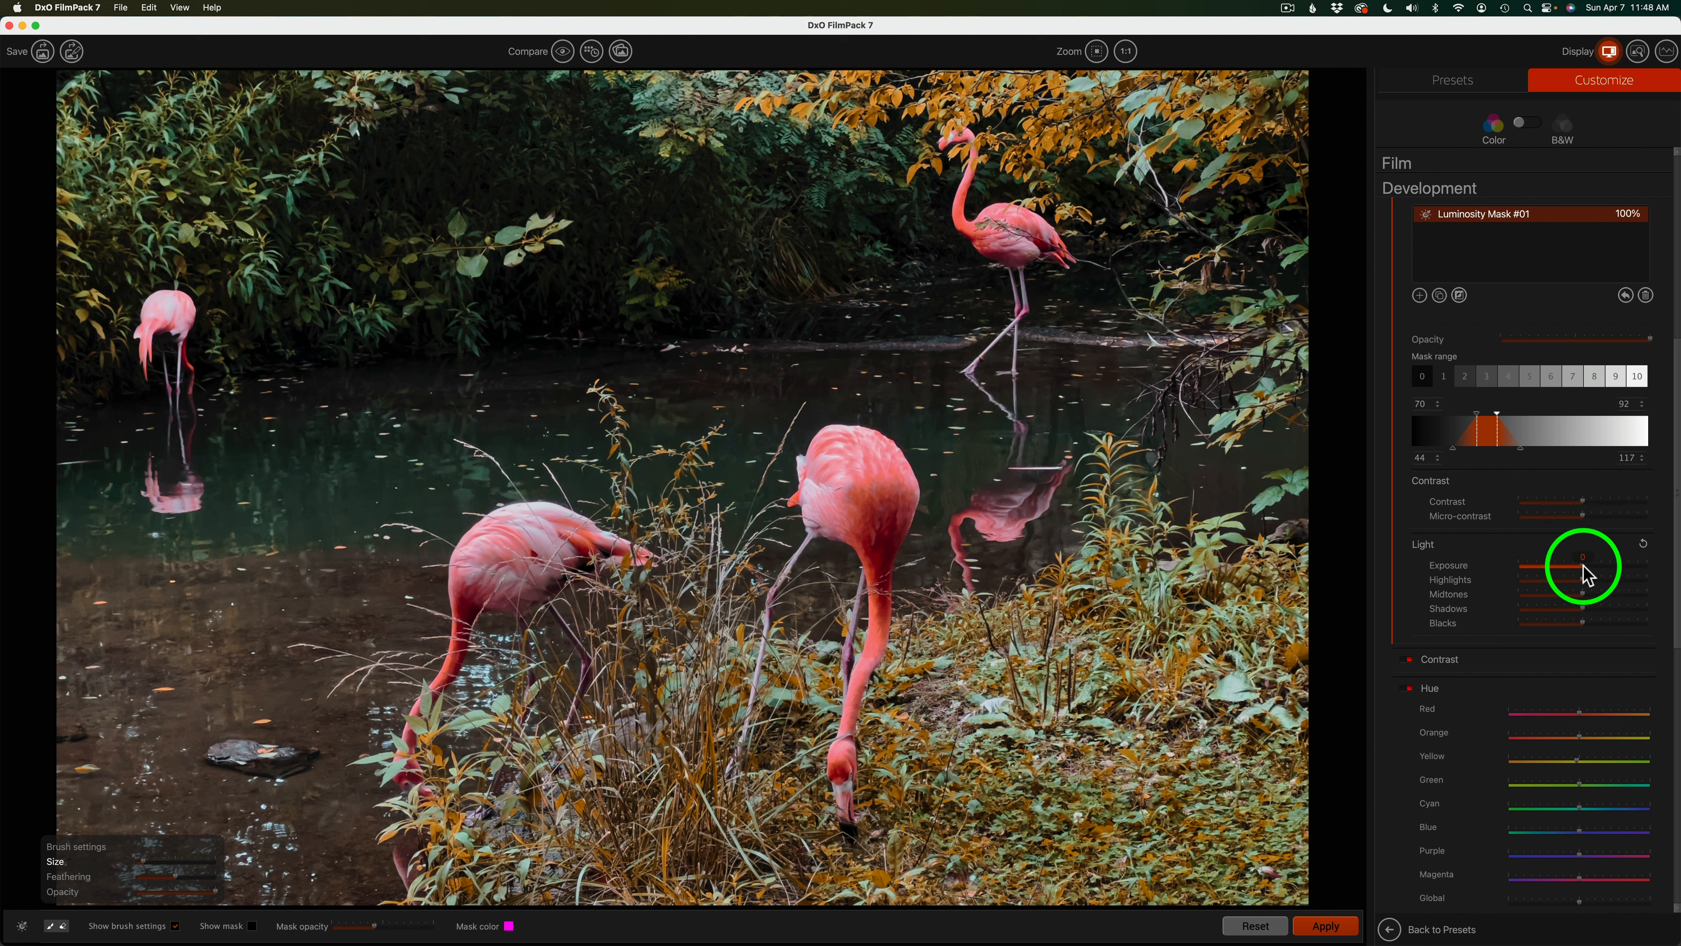
- Lower the luminosity mask's exposure to about -10 to darken the water, keeping the mask's opacity at 100
left_click_drag(1587, 575, 1579, 574)
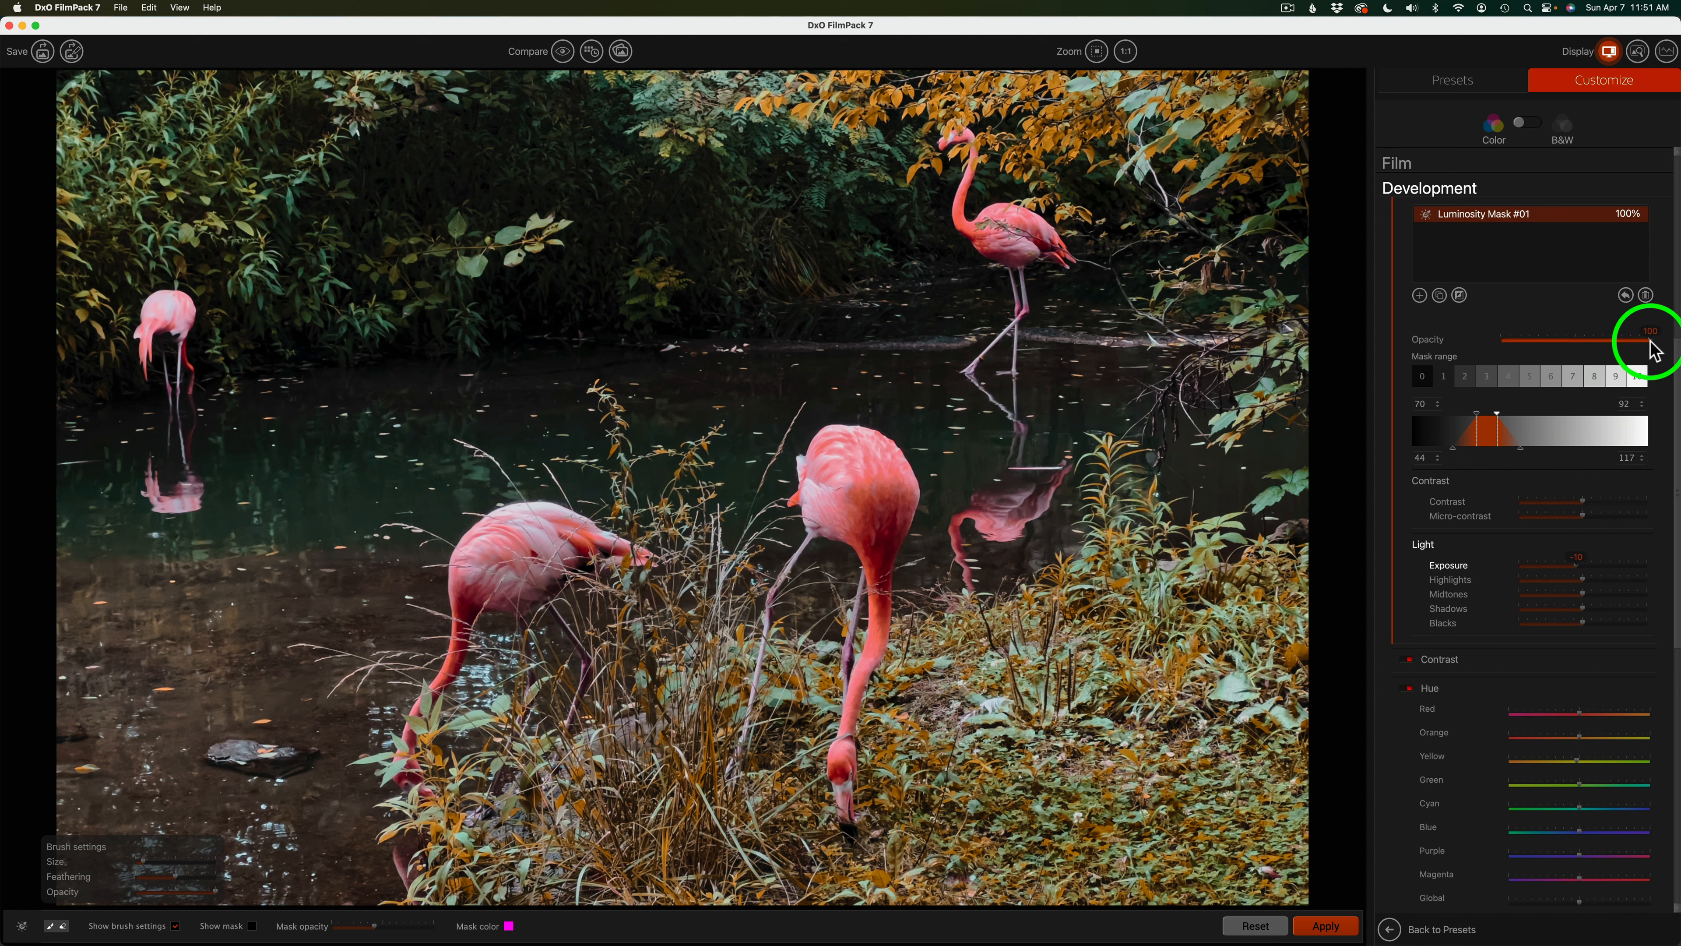
mouse_move(1649, 341)
left_mouse_down()
mouse_move(1579, 338)
mouse_move(1659, 340)
left_mouse_up()
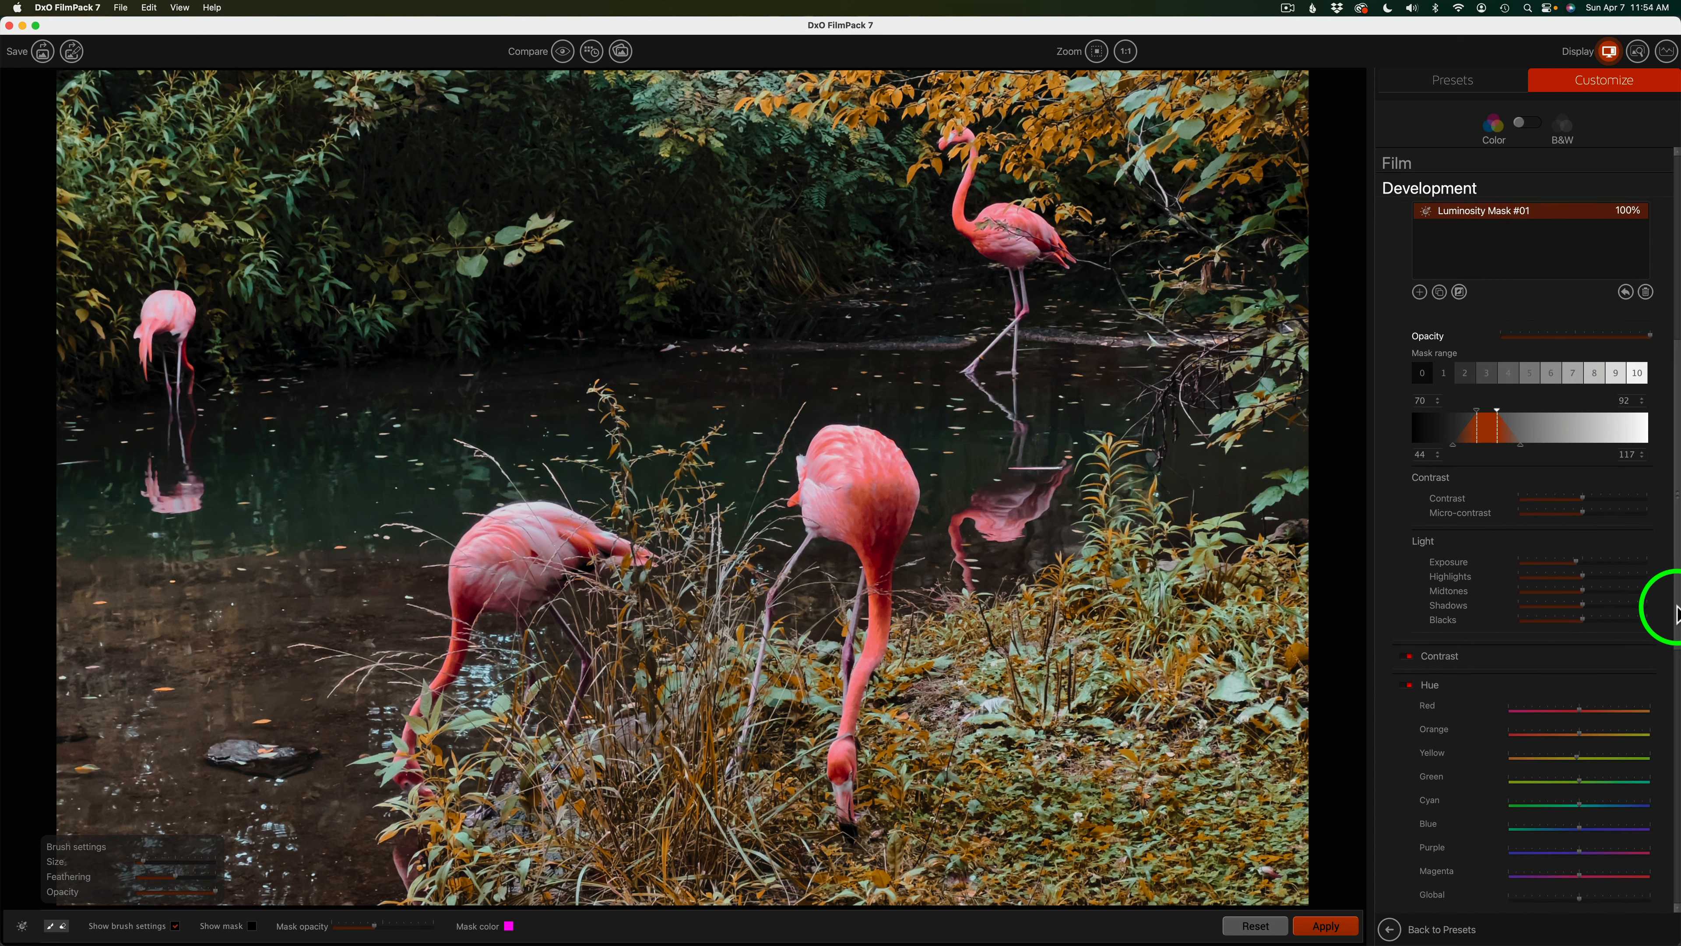
- Add a subtle dark creative vignette to the photo by lowering its intensity slightly below zero
left_click_drag(1677, 613, 1678, 913)
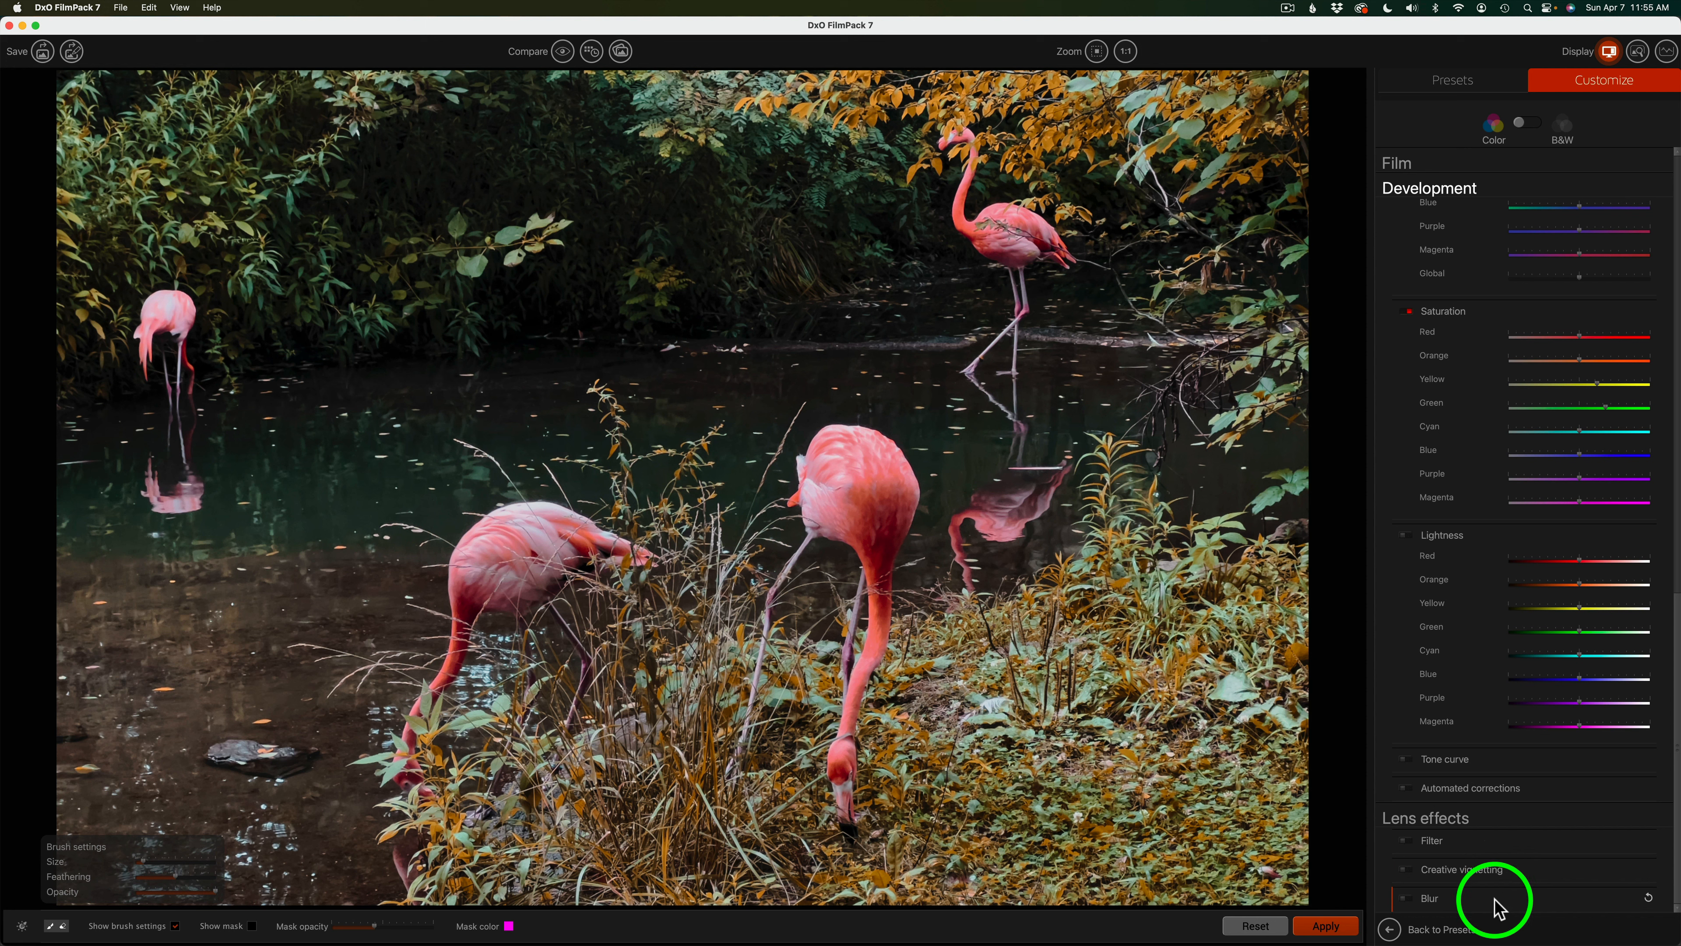
left_click(1499, 874)
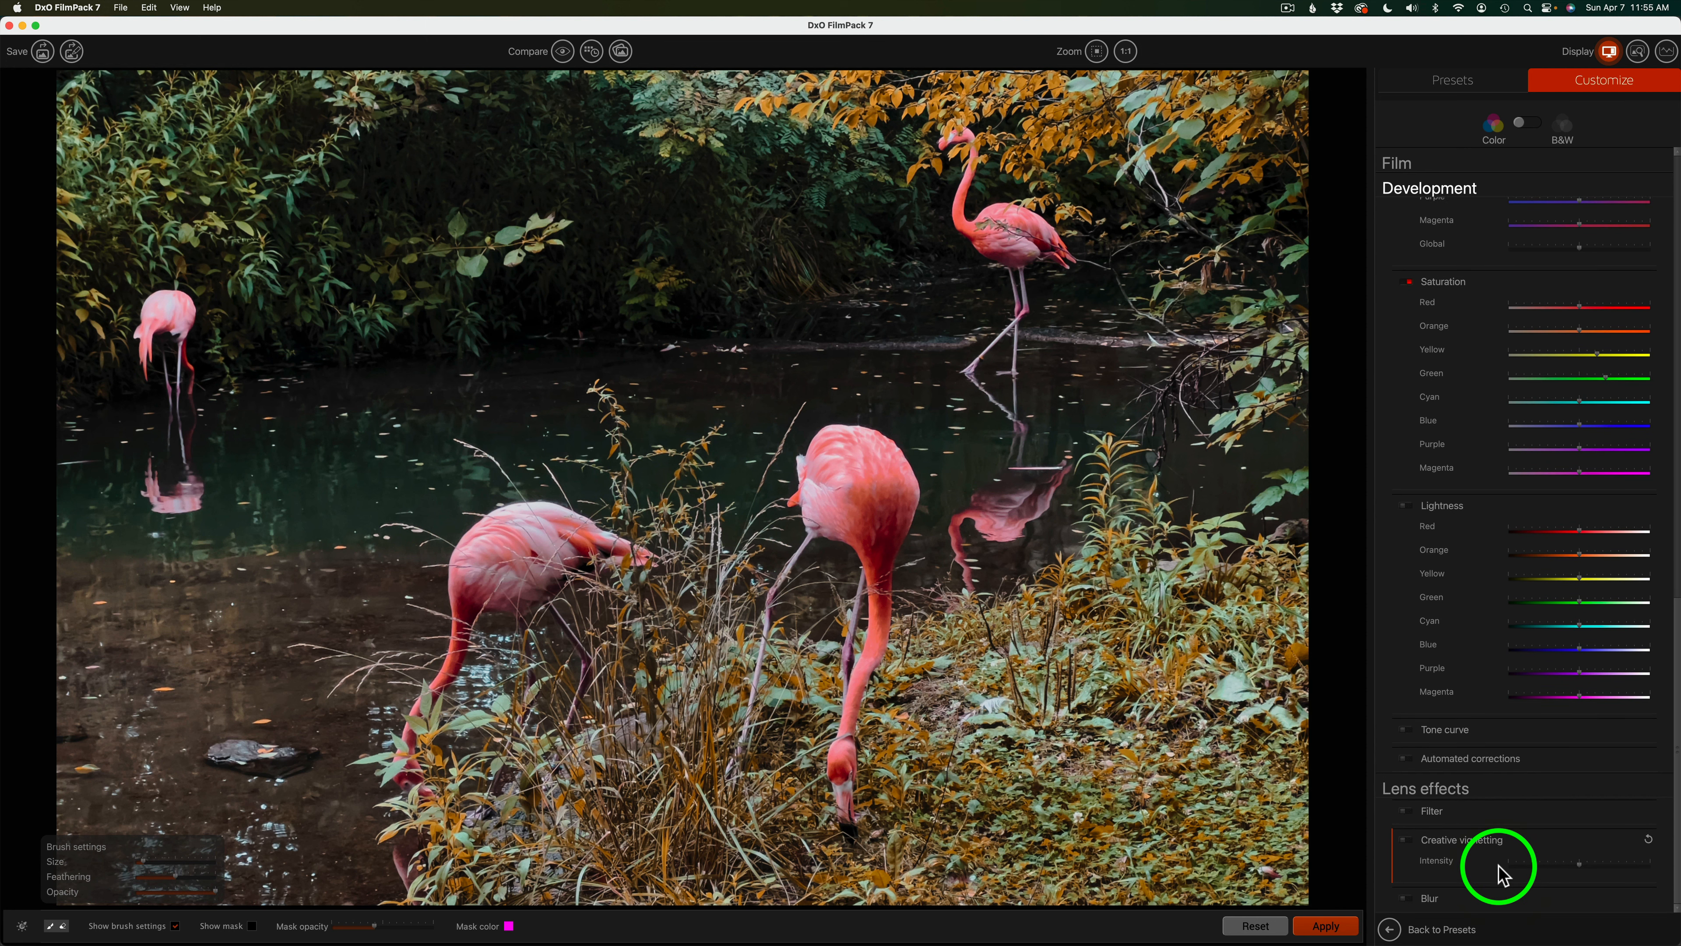
left_click_drag(1579, 866, 1579, 866)
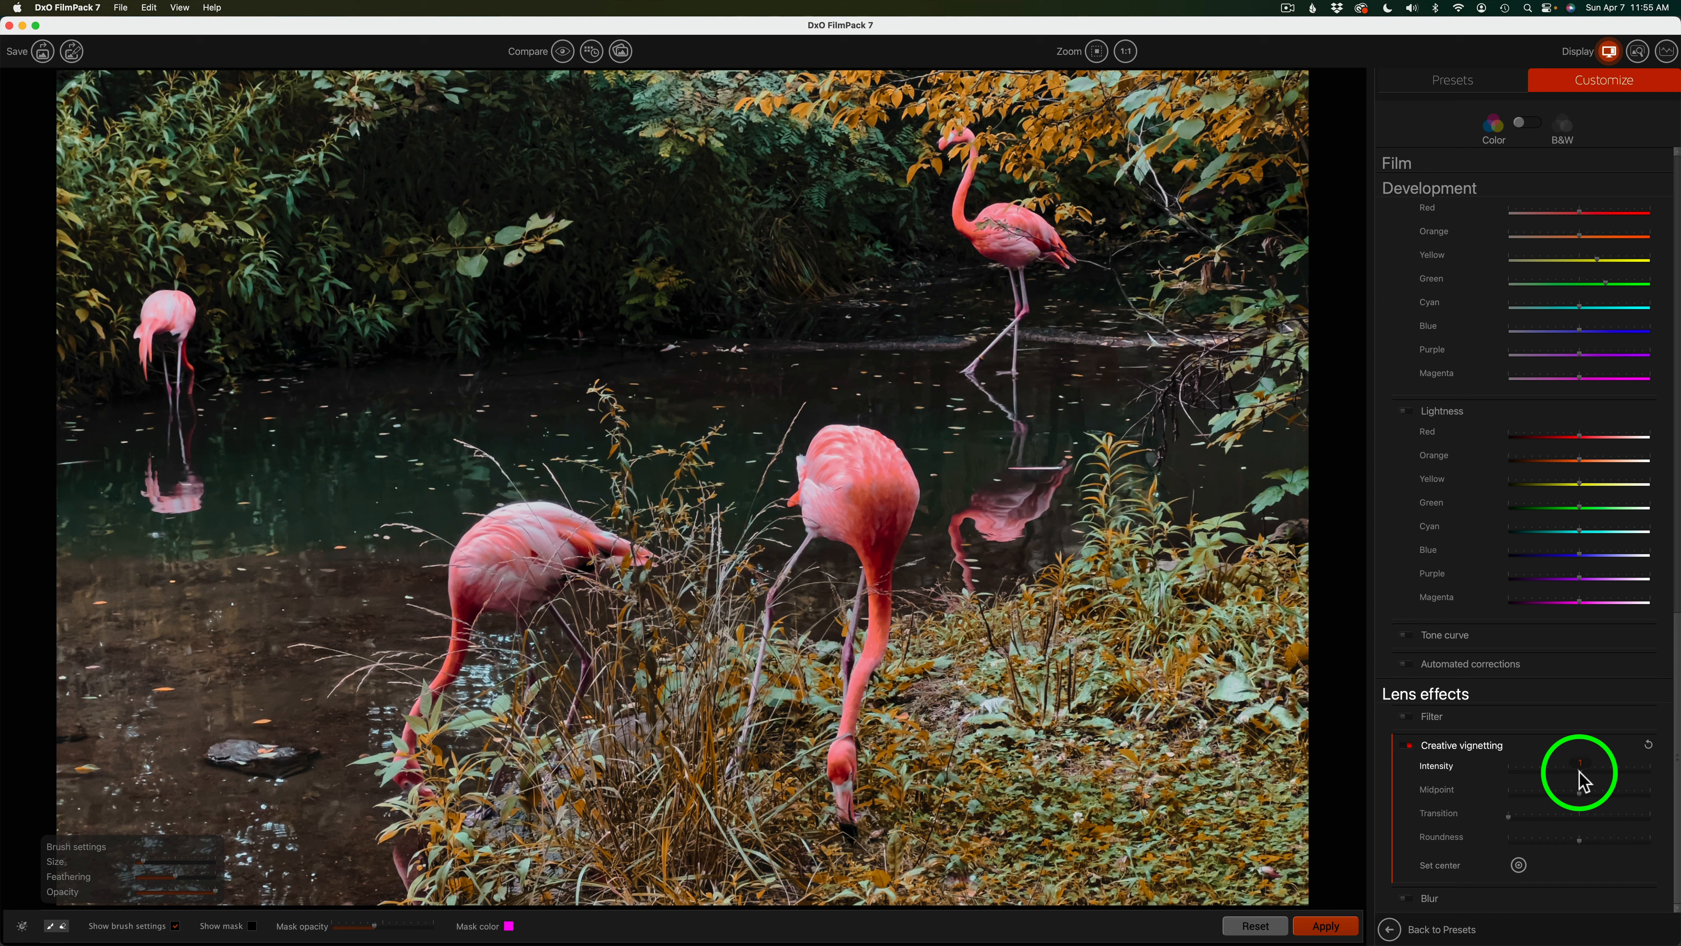
scroll(1581, 781, "up", 3)
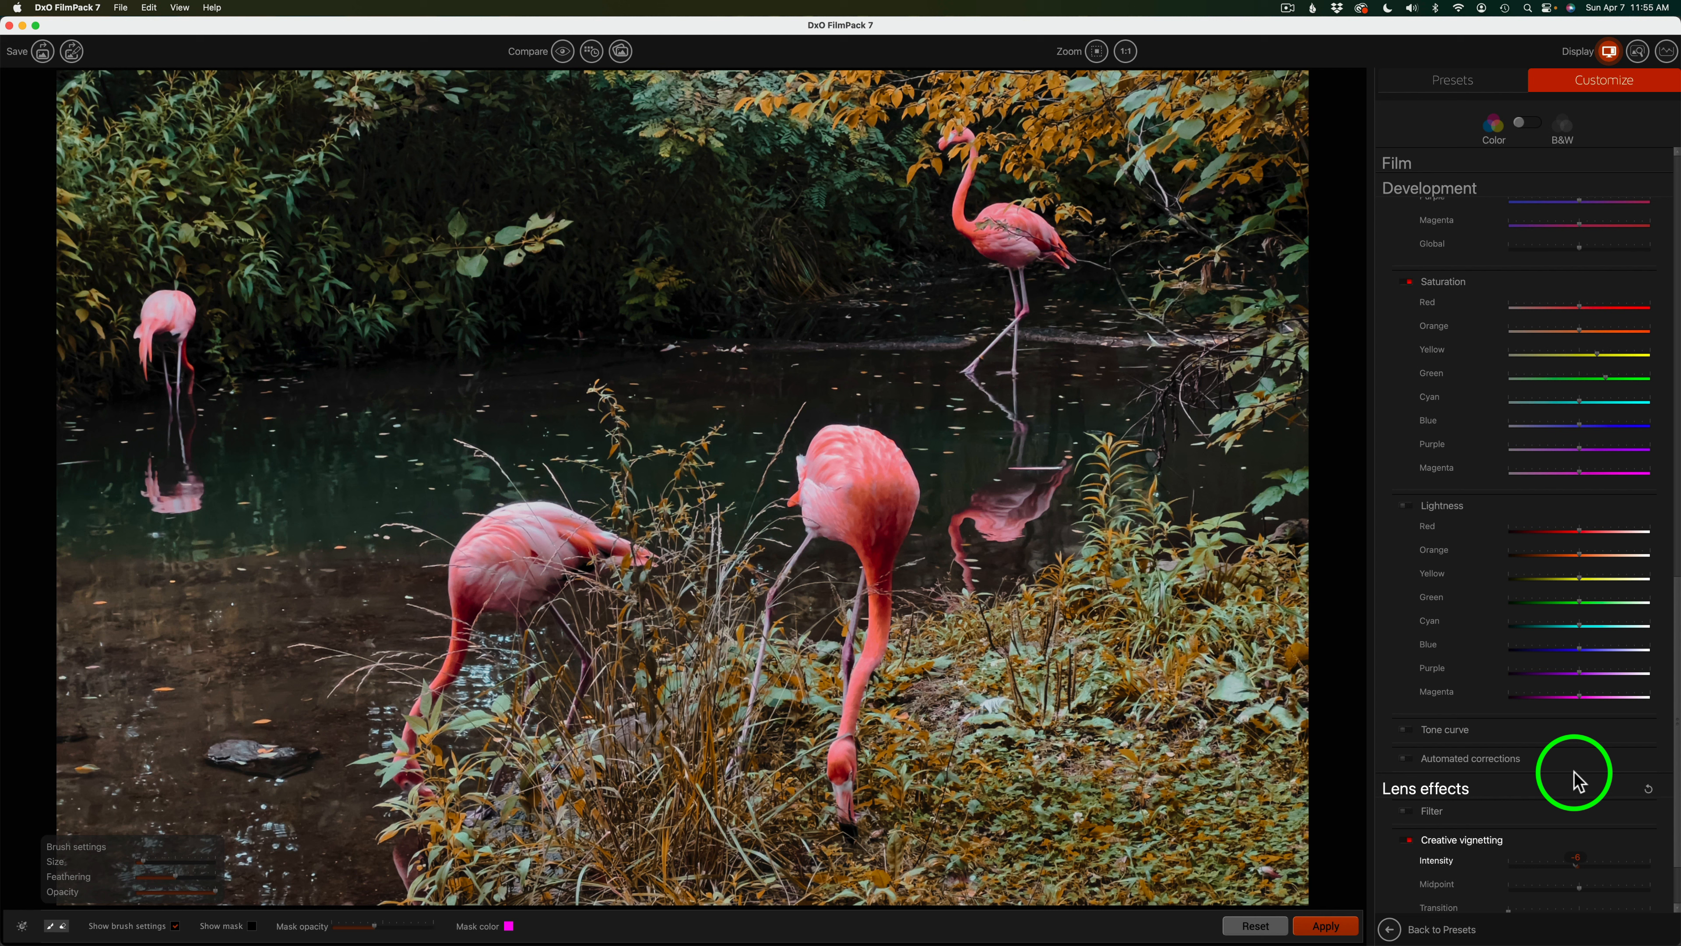
- Apply the local adjustments and compare the edited photo with the original image
left_click(1325, 925)
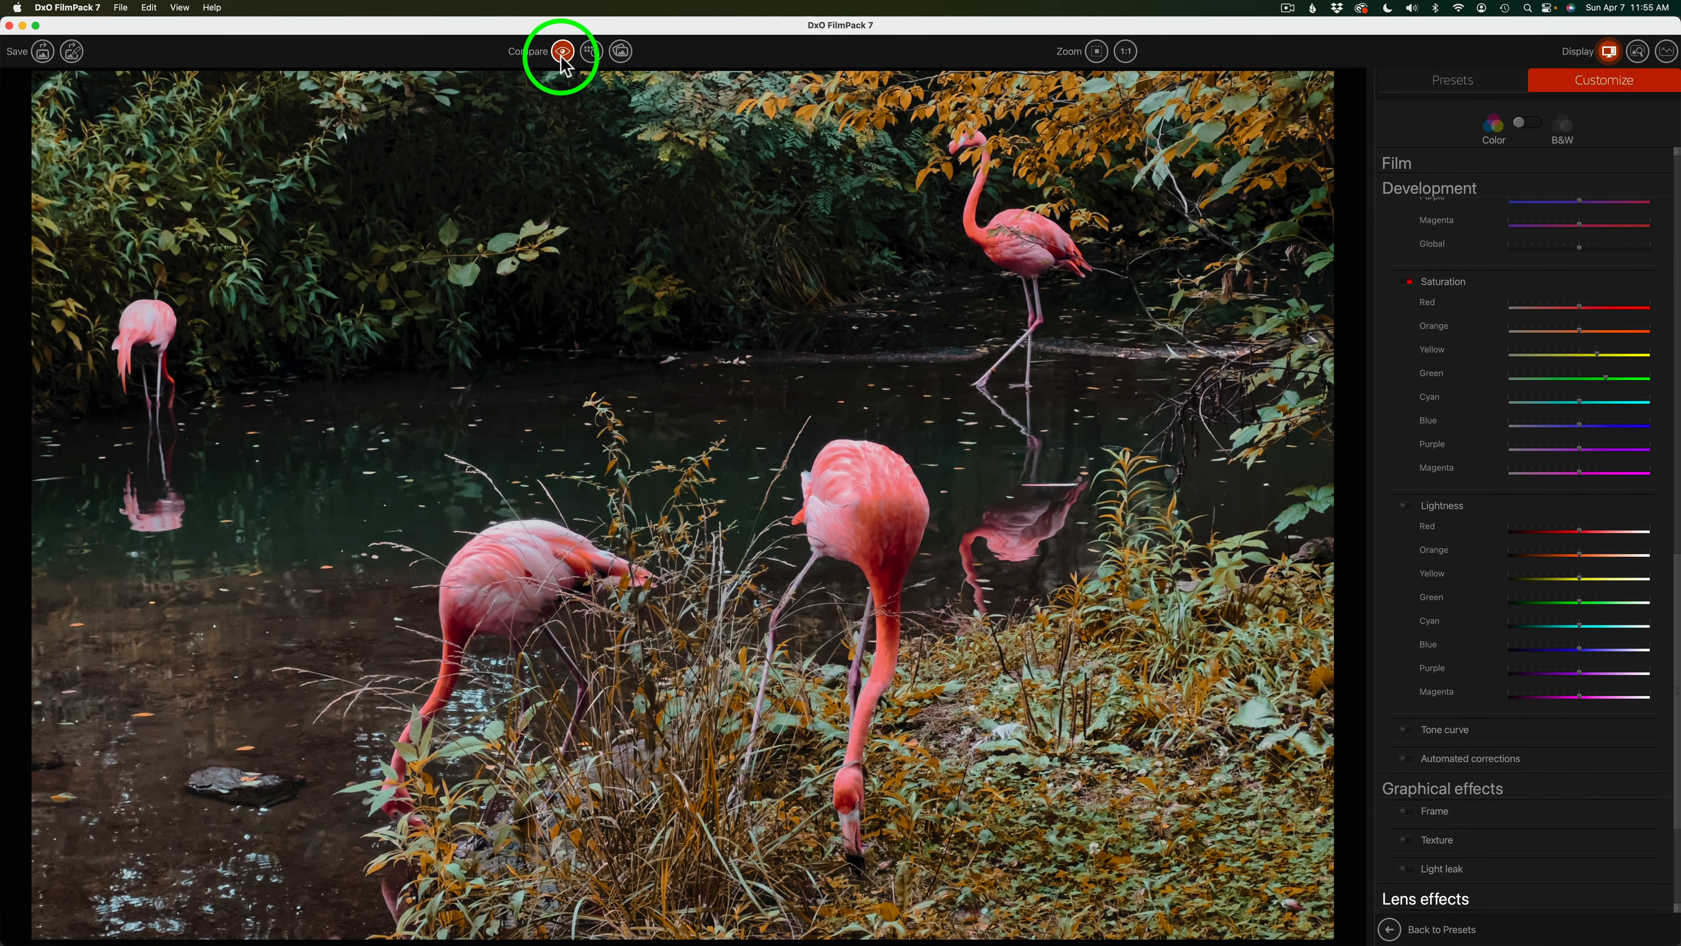
left_click(563, 53)
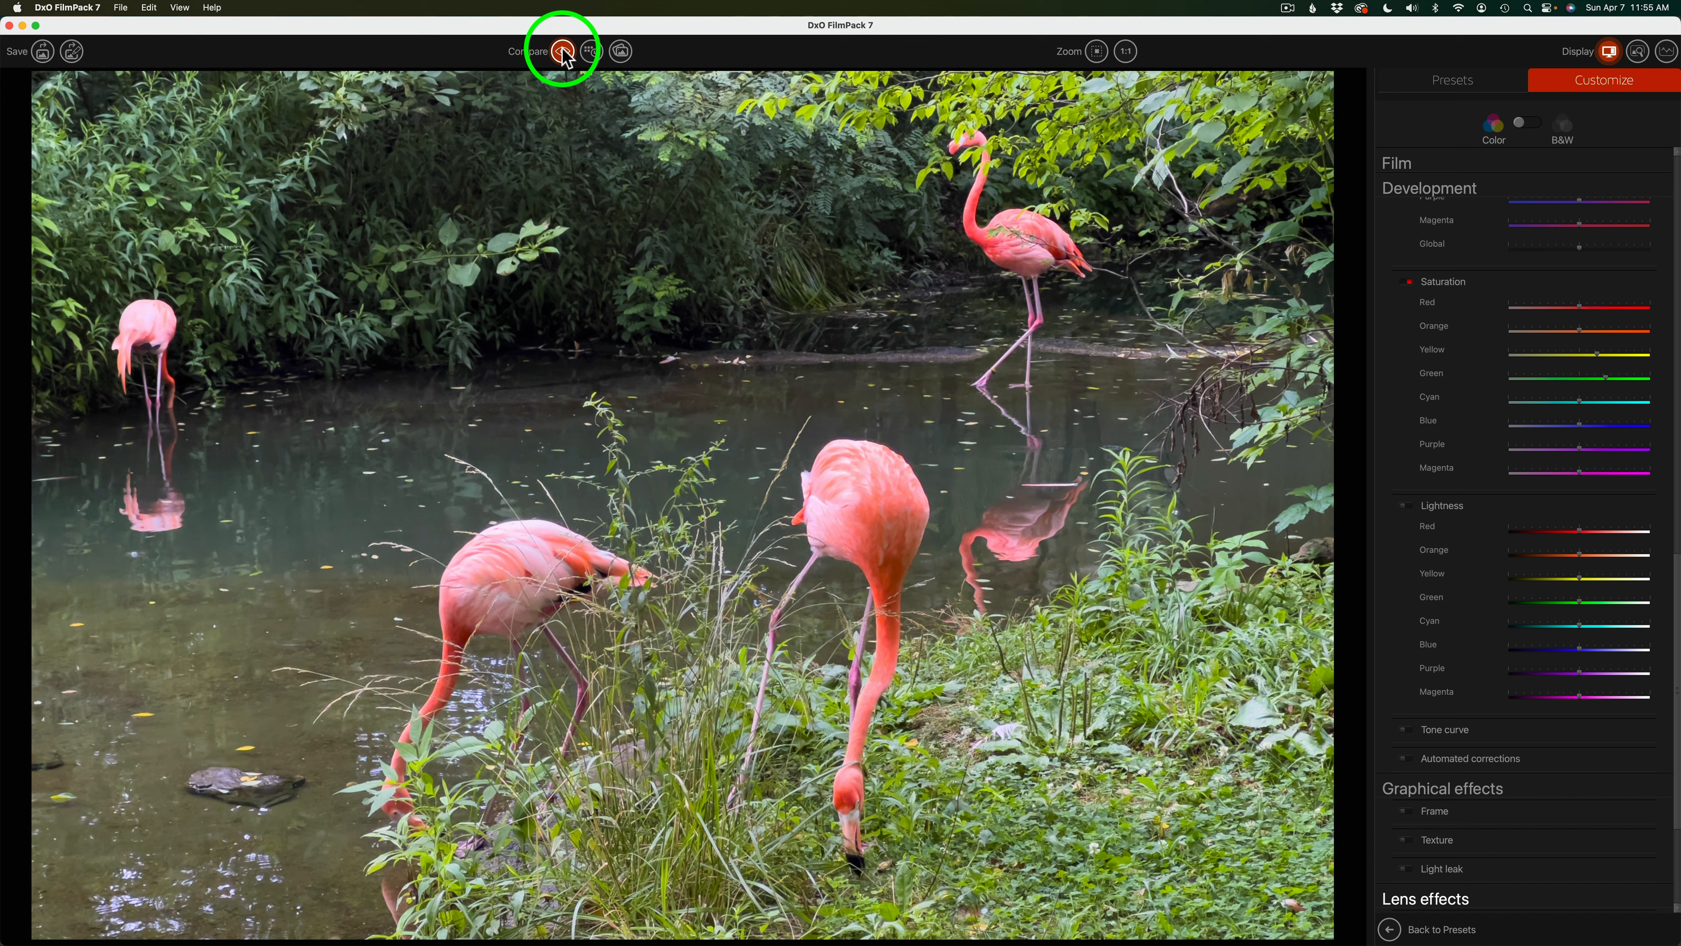
left_click(563, 53)
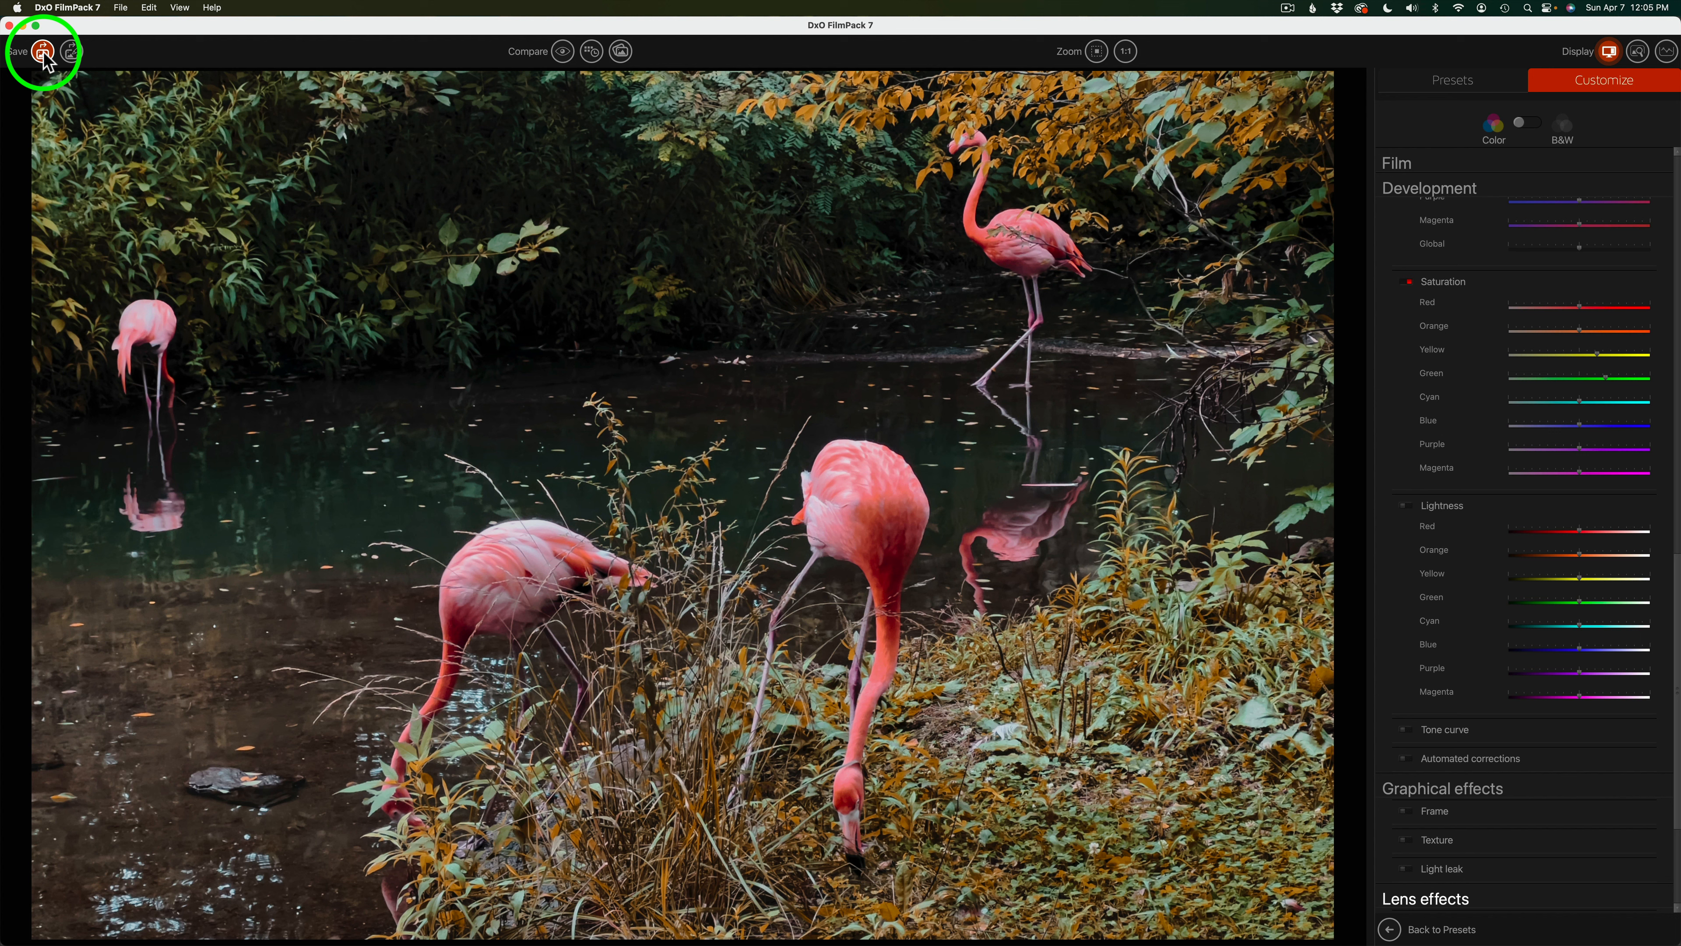
- Save the edit back to Photoshop and toggle the DxO FilmPack 7 layer's visibility off and on
left_click(44, 51)
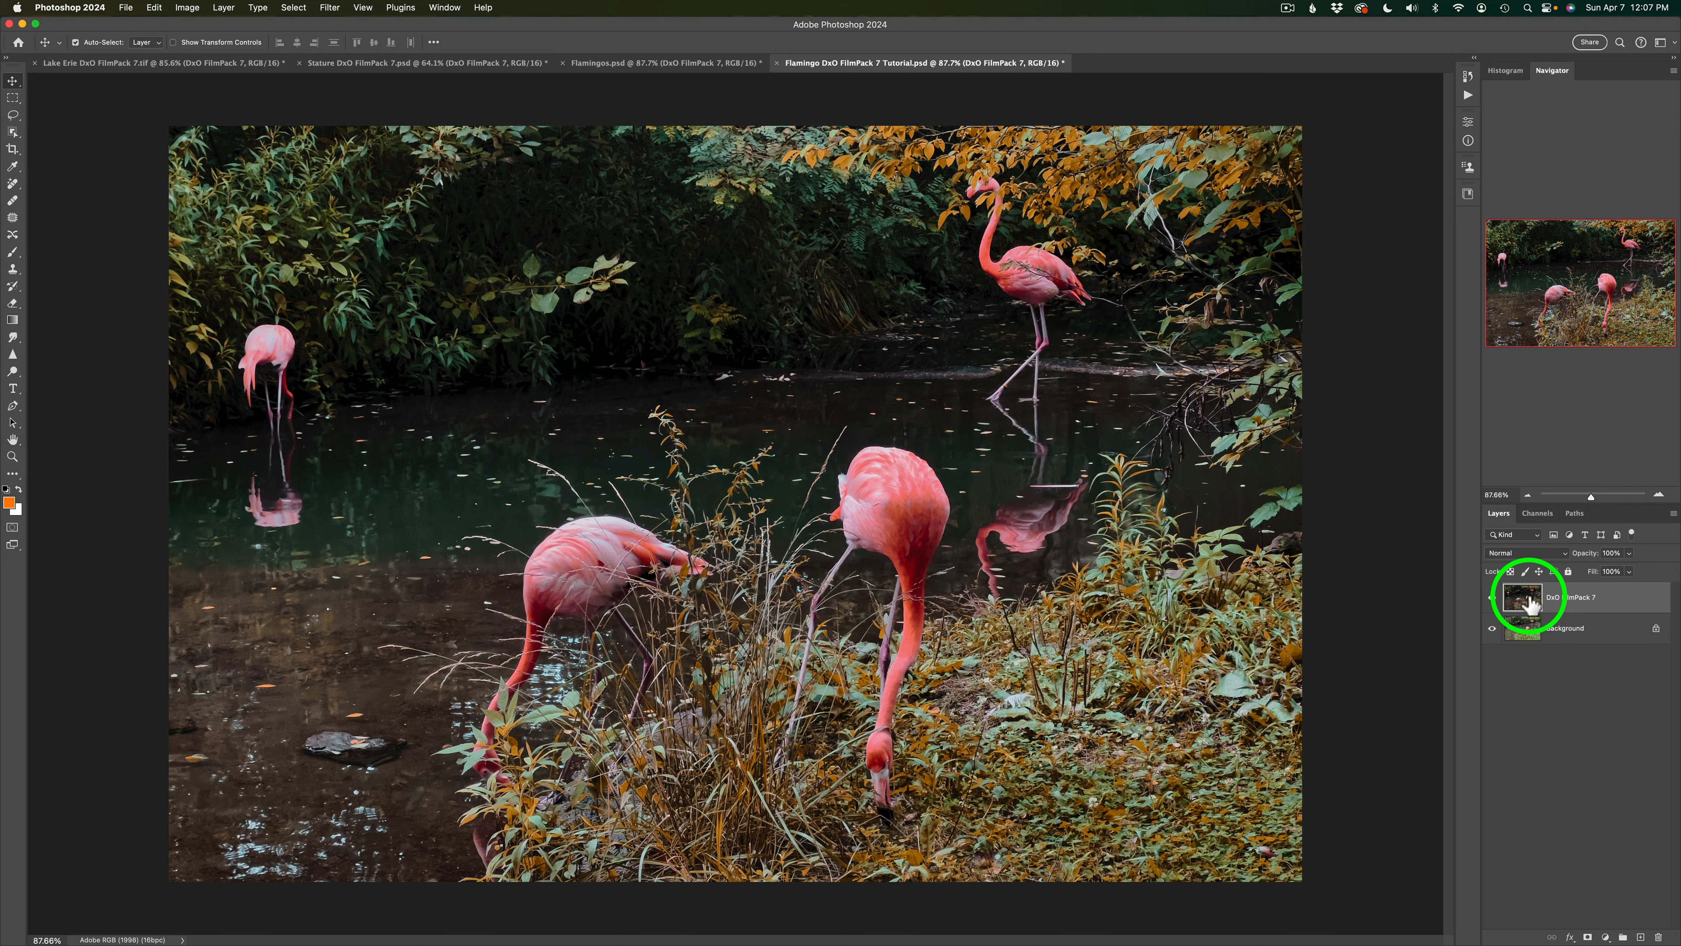
left_click(1491, 598)
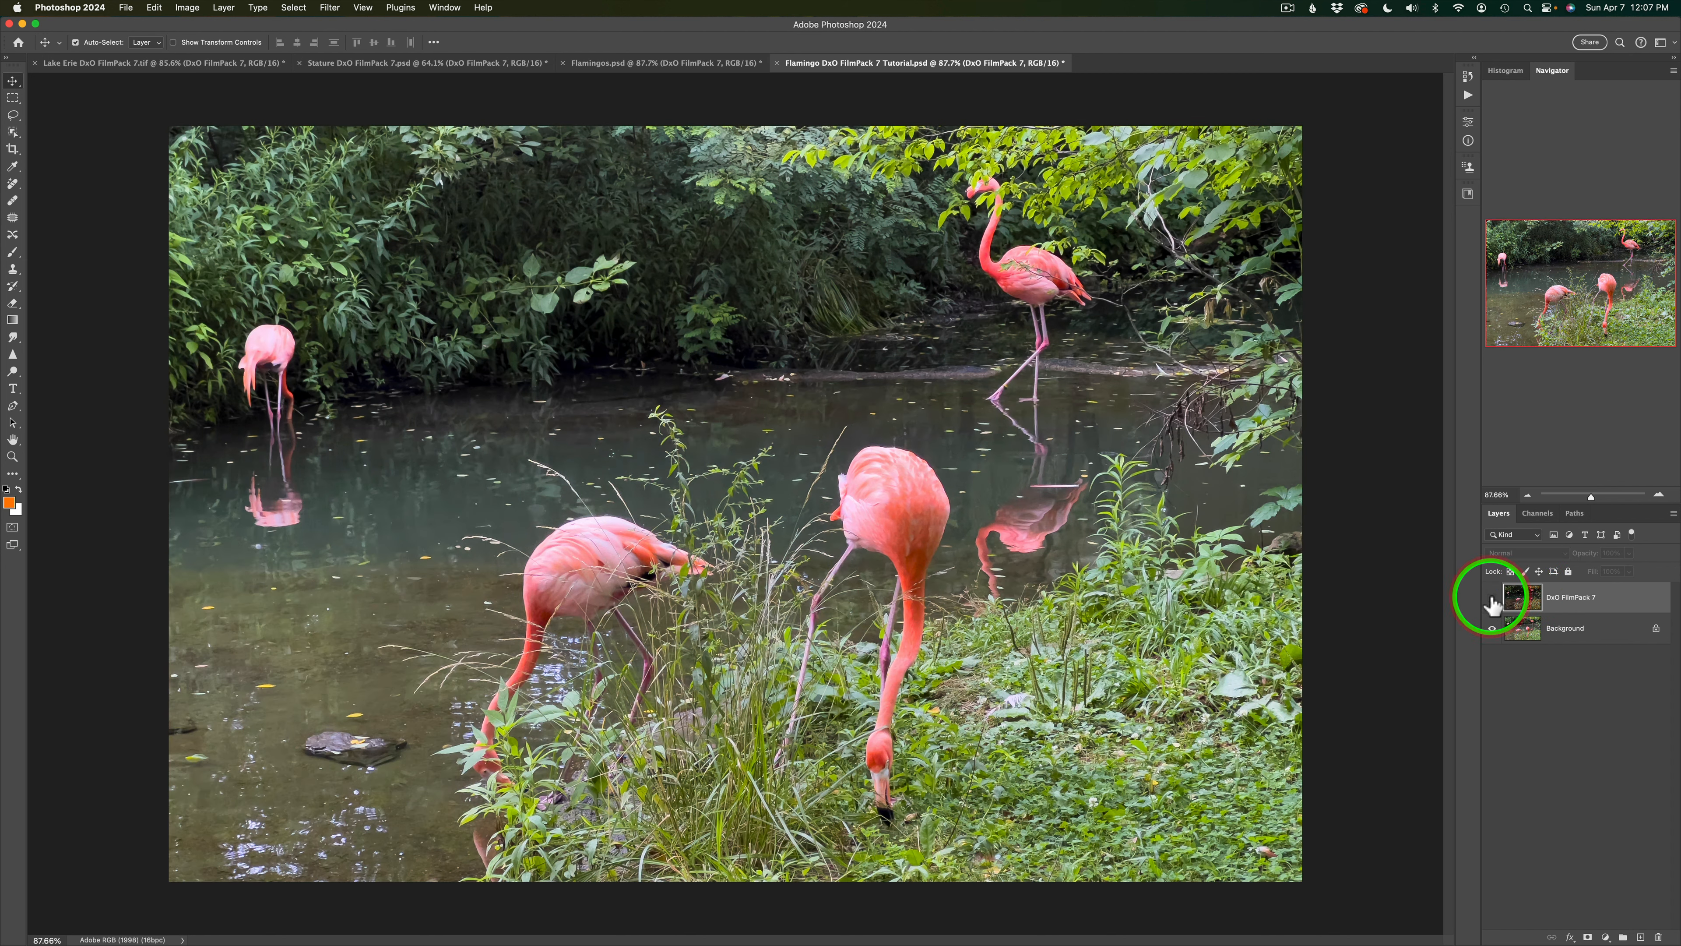
left_click(1492, 598)
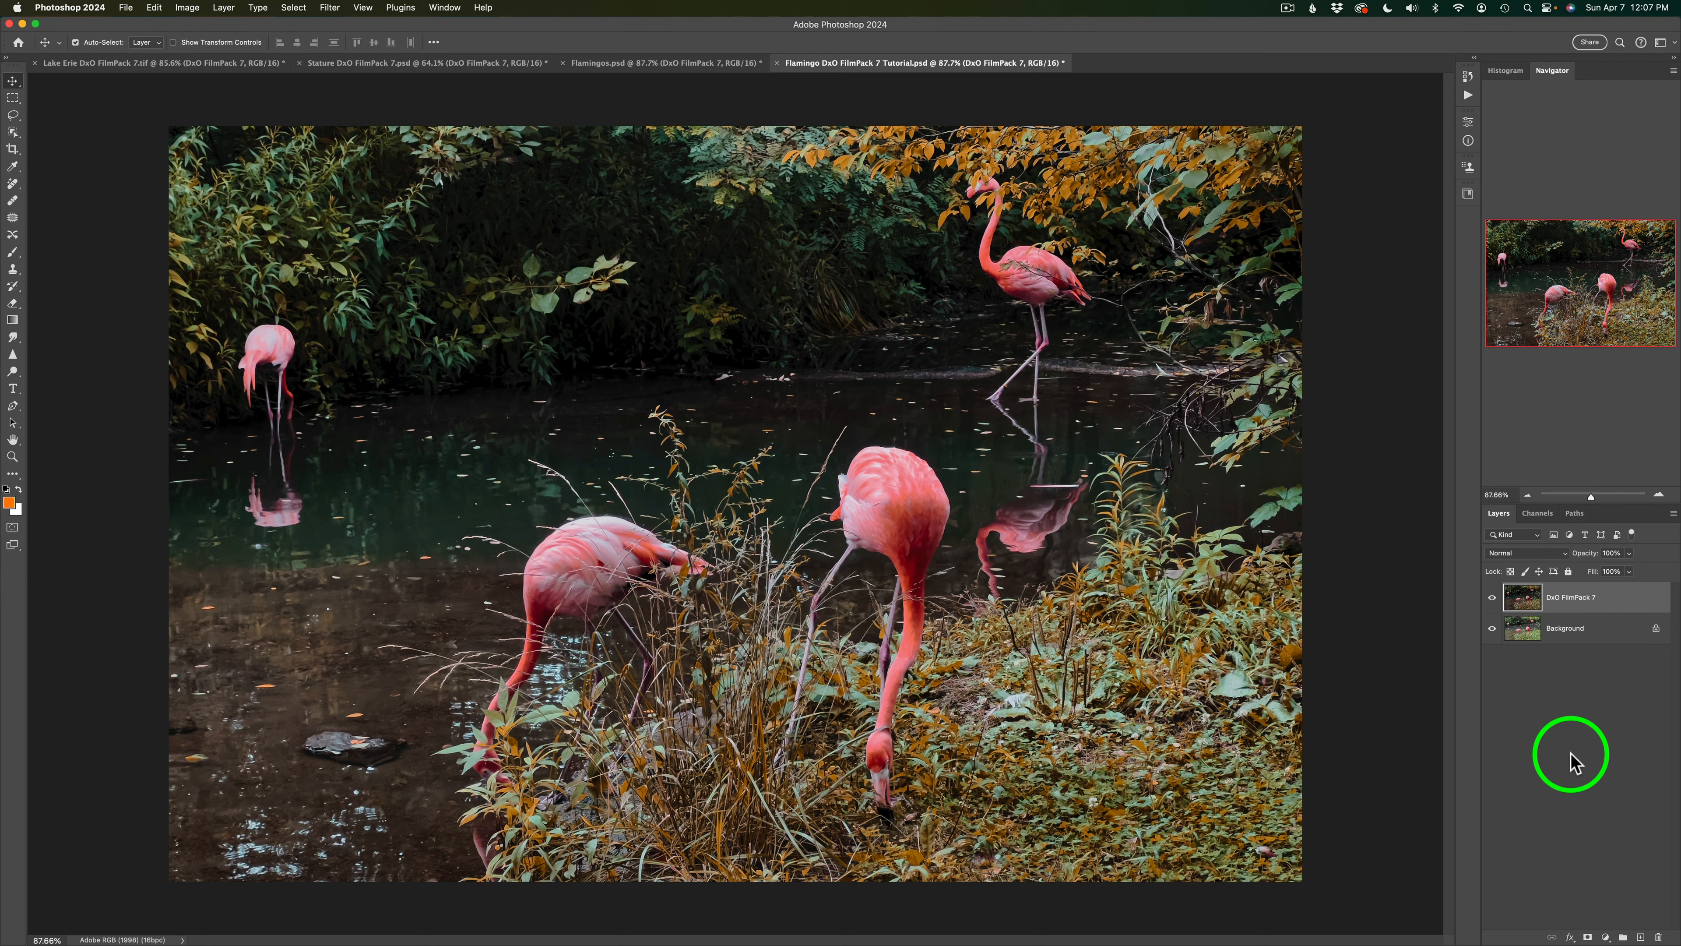